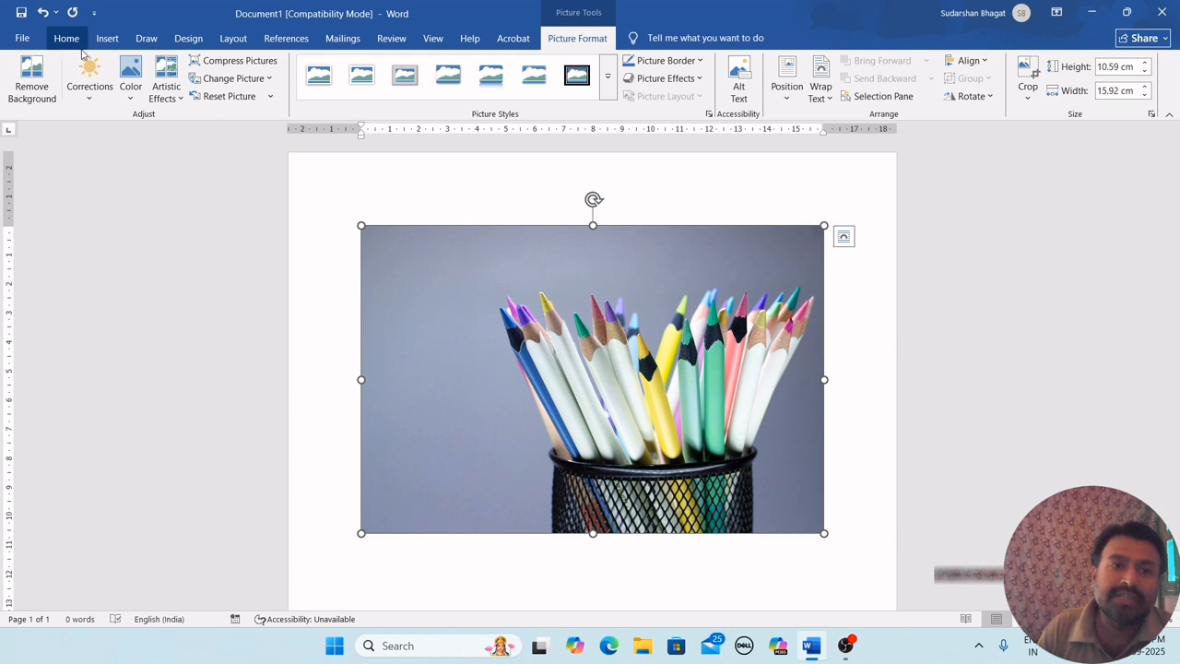
Step: Insert the picture computer-158675_1280 from this device in place of the selected pencil picture
left_click(107, 40)
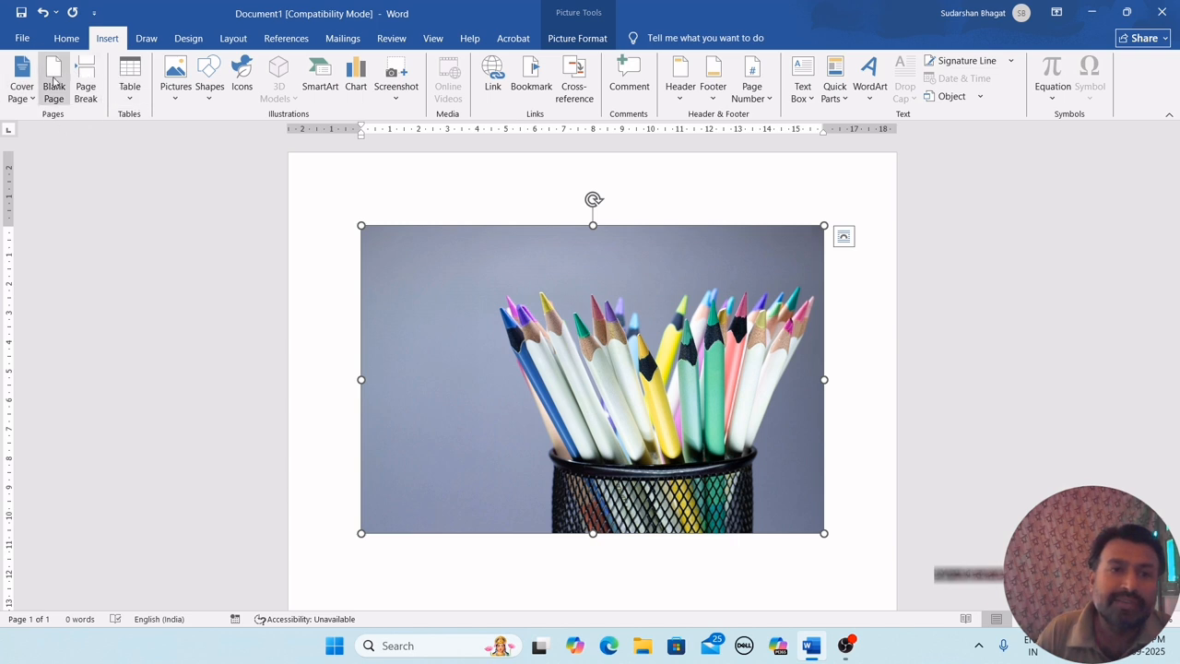
left_click(176, 97)
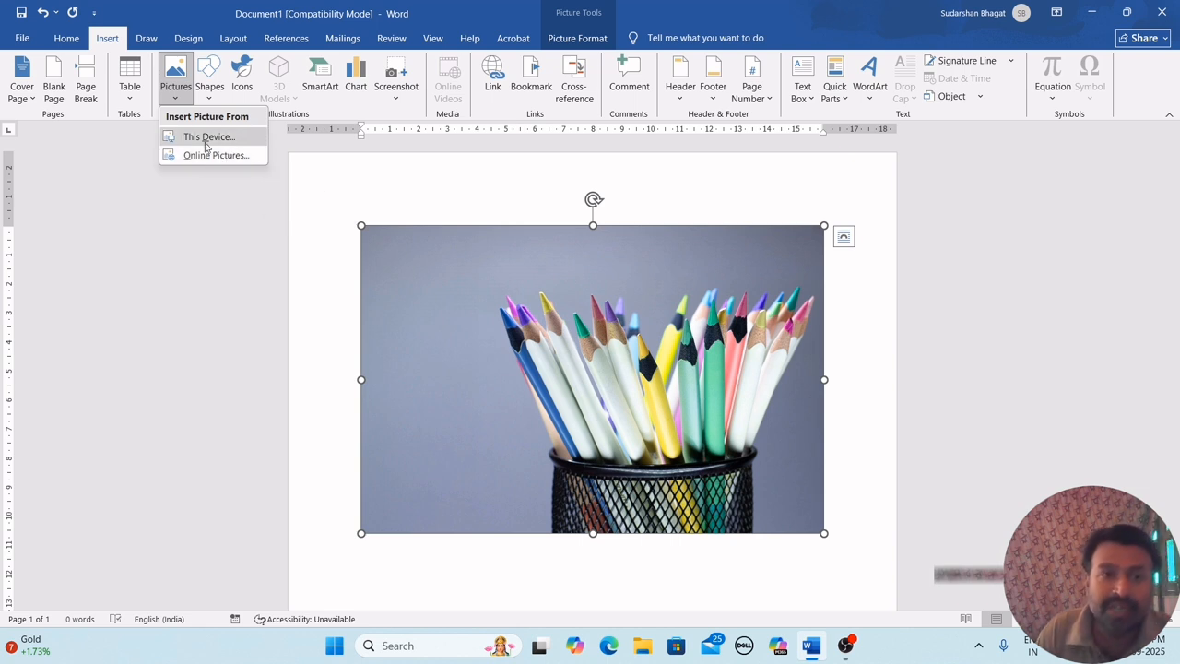
left_click(218, 139)
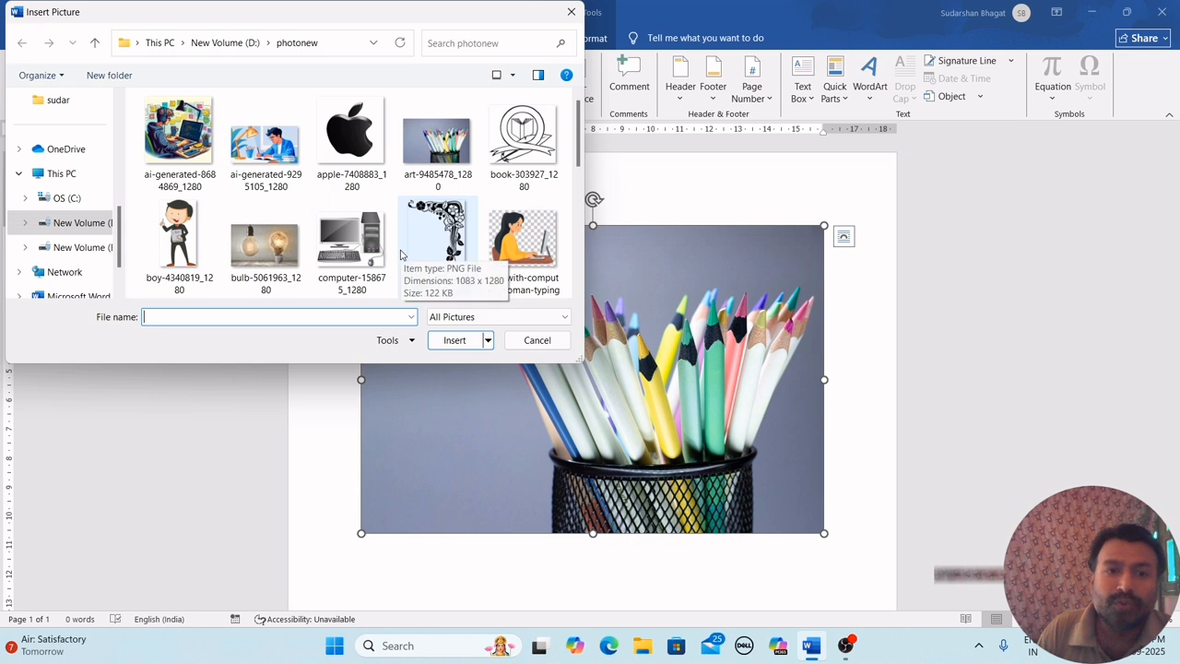
scroll(400, 253, "down", 1)
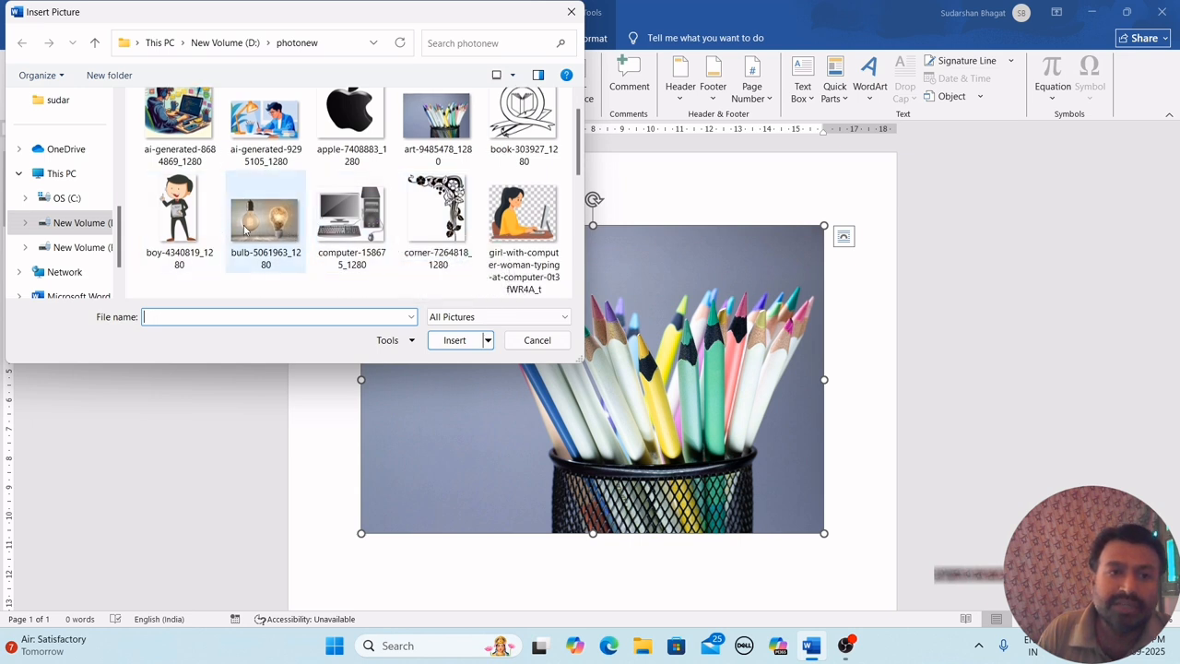
left_click(359, 222)
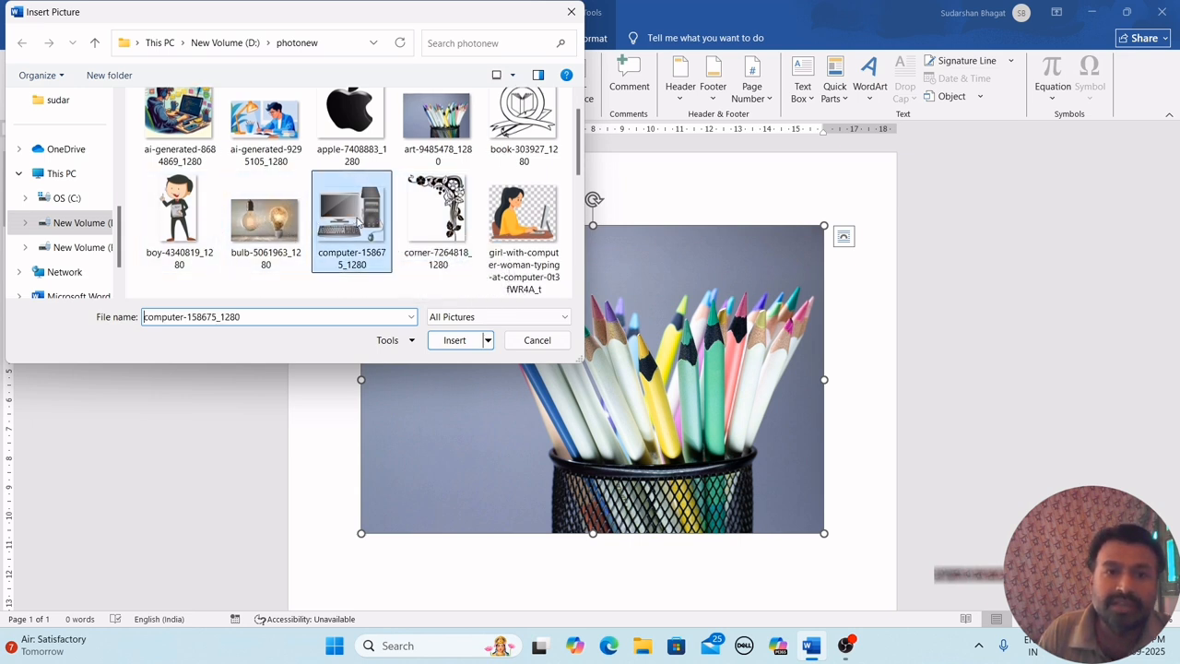
left_click(453, 340)
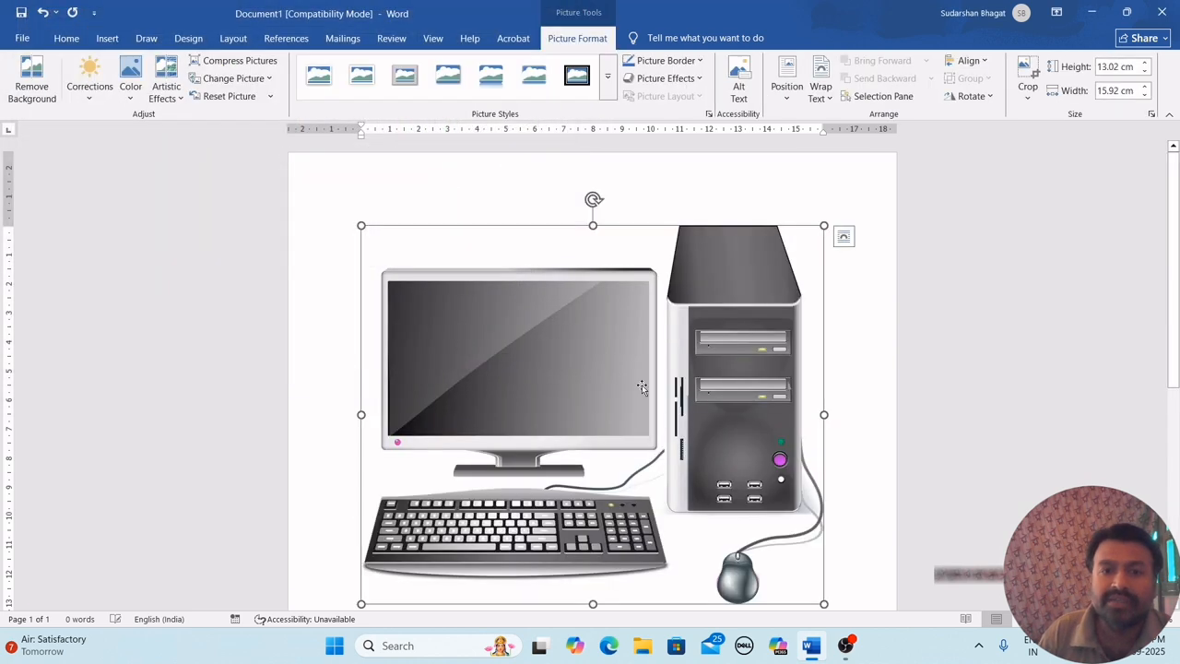
Step: Shrink the computer picture proportionally to about 4.13 cm high by 5.05 cm wide and show its picture formatting tools
scroll(701, 390, "down", 5)
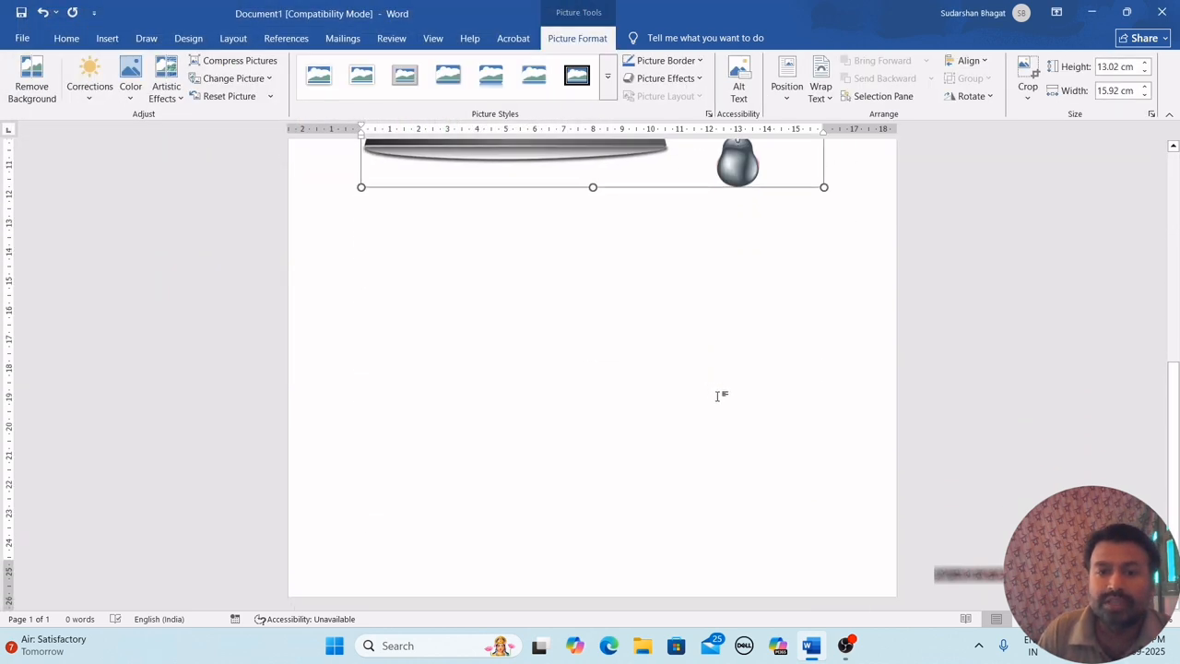
scroll(717, 395, "up", 5)
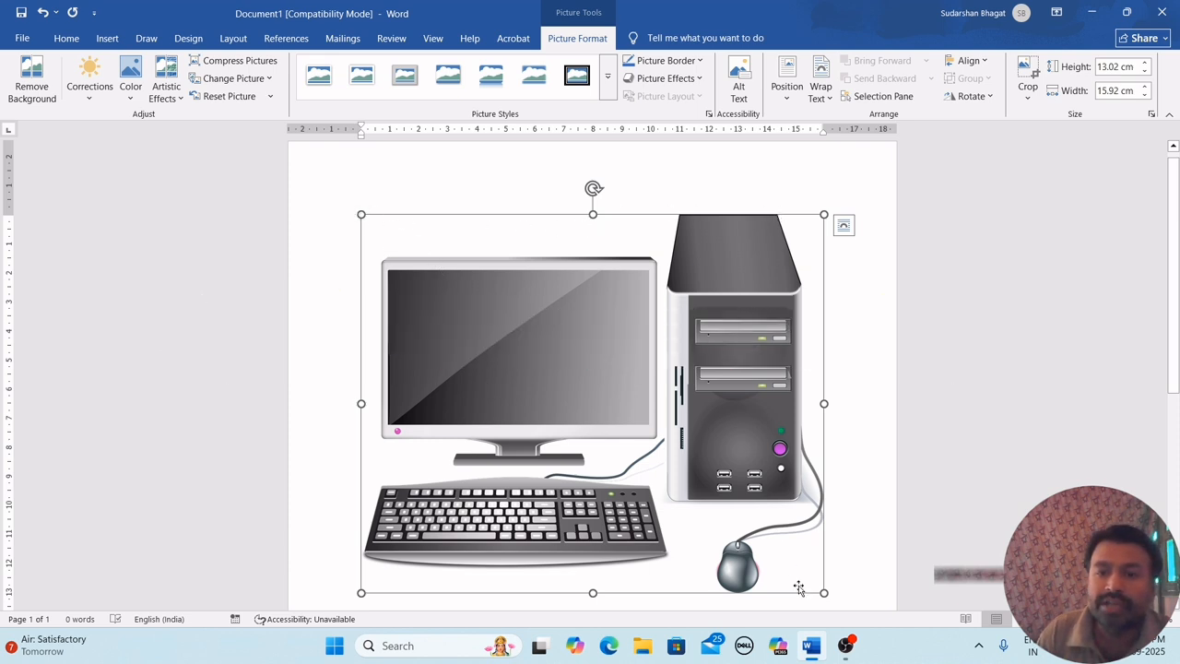
left_click_drag(824, 593, 467, 337)
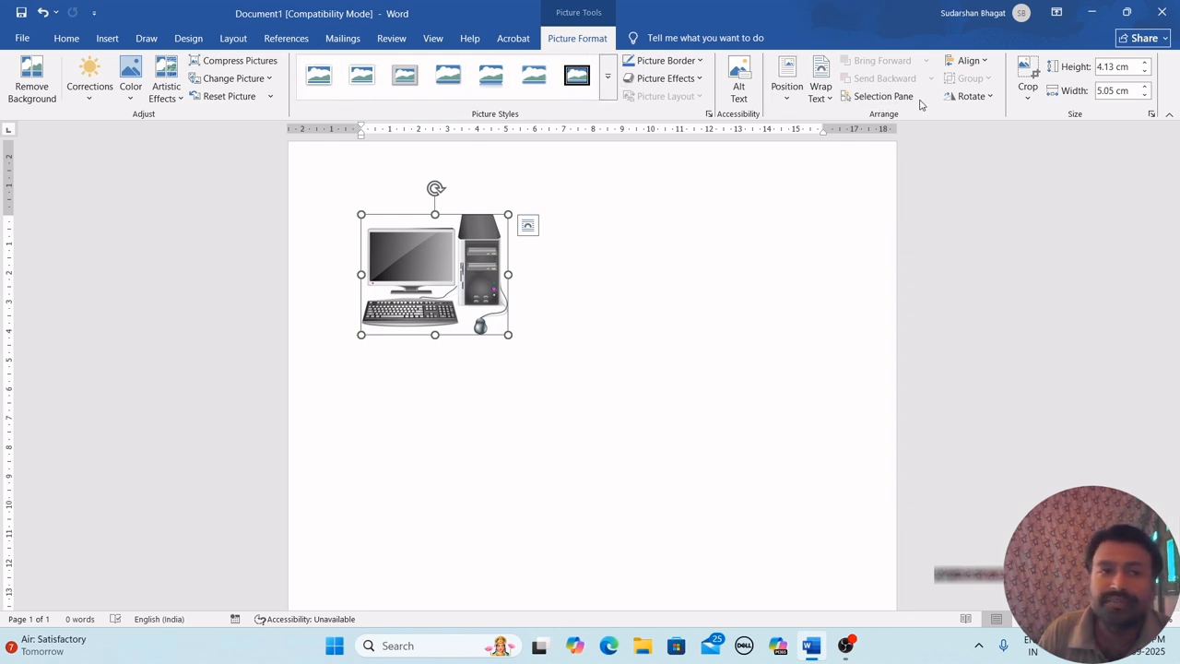
left_click(664, 269)
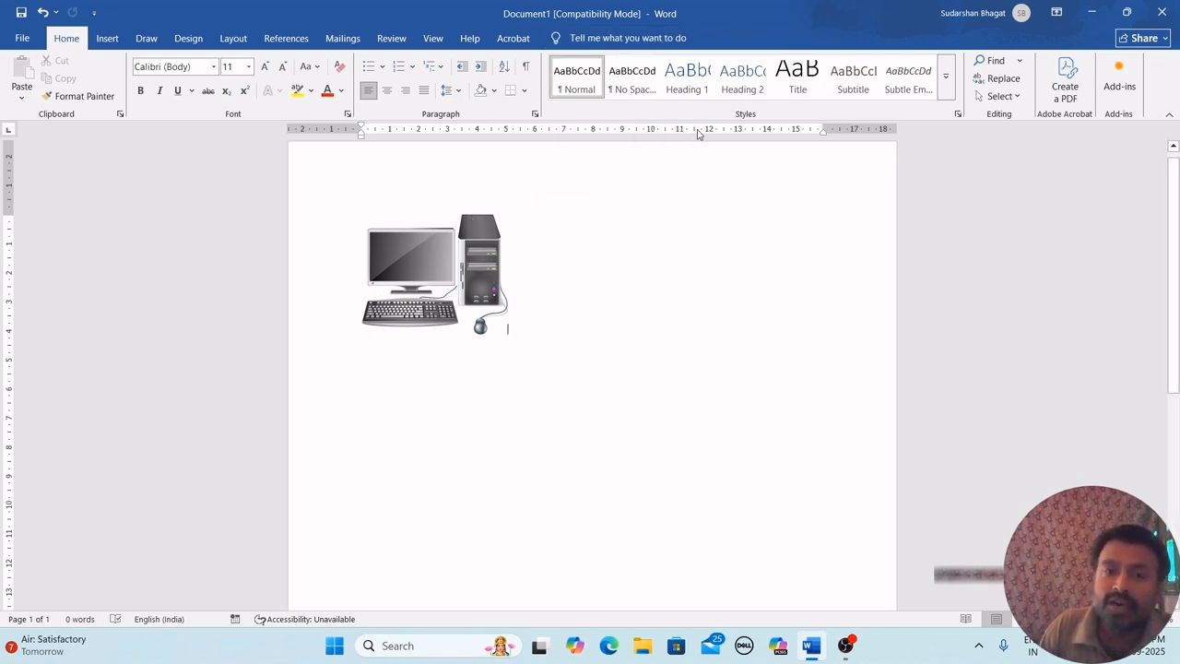
left_click(420, 263)
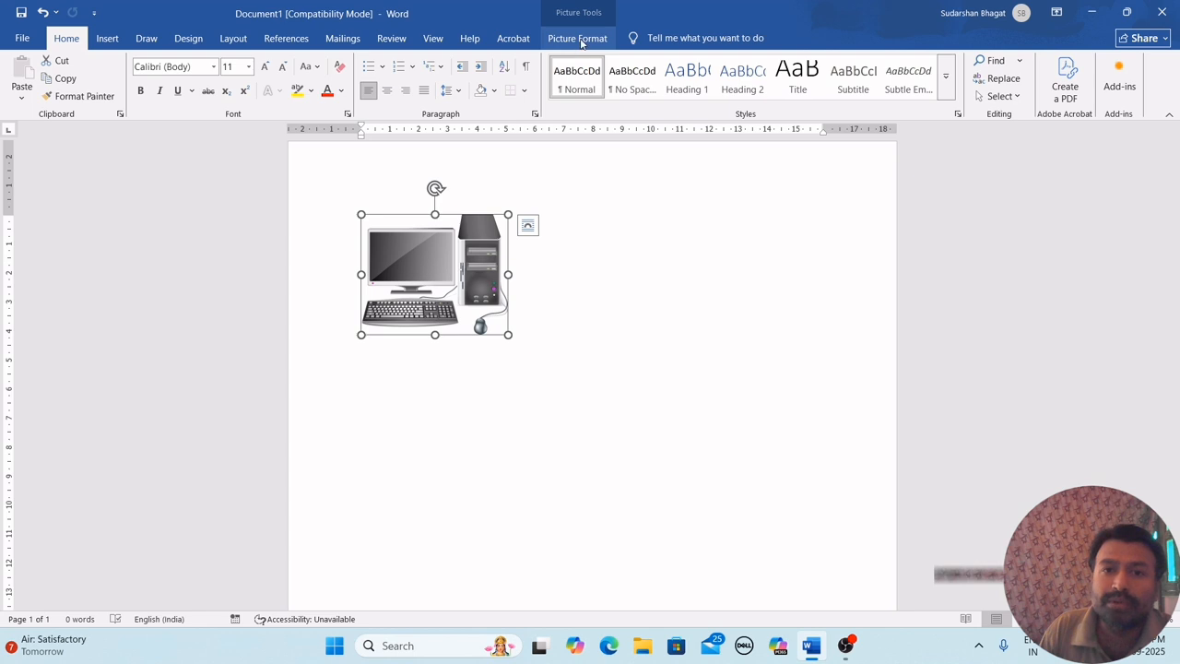
left_click(581, 41)
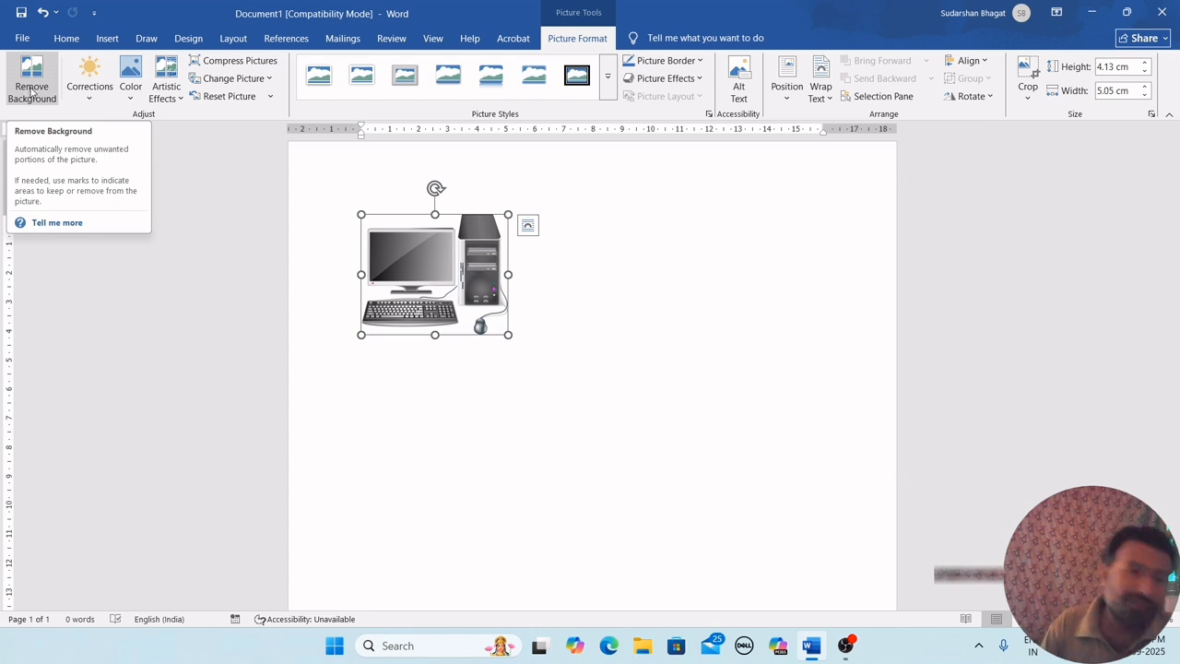
Step: Replace the computer picture with art-9485478_1280 from this device and shrink it to about 3.44 cm high by 5.17 cm wide
left_click(107, 39)
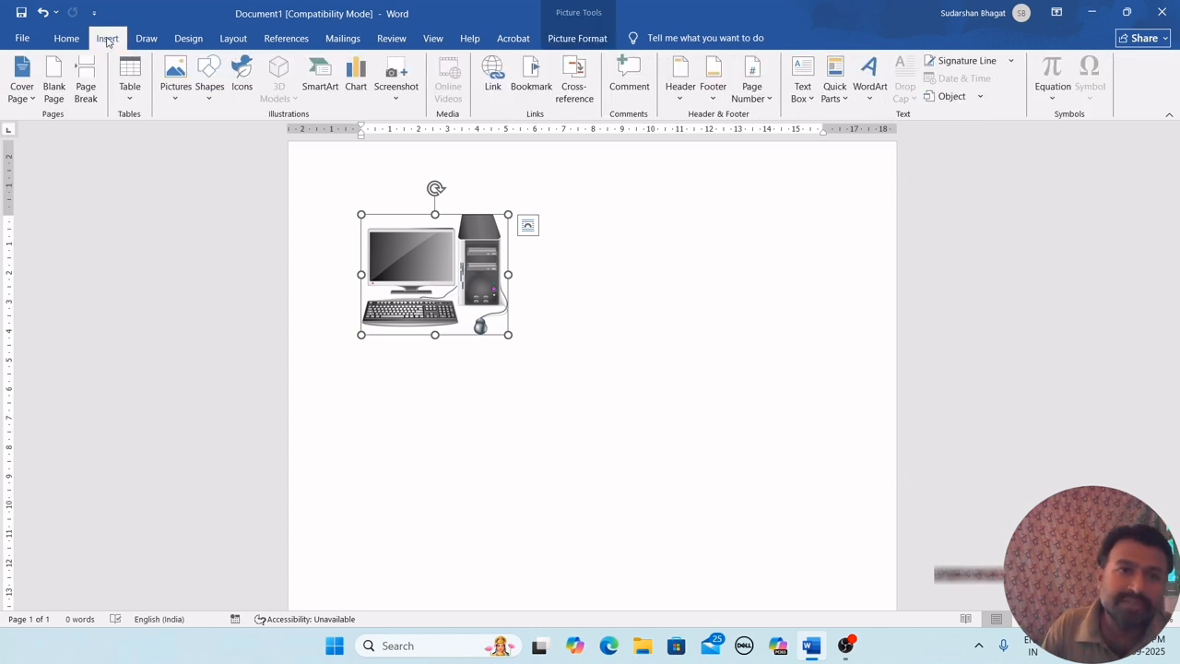
left_click(175, 95)
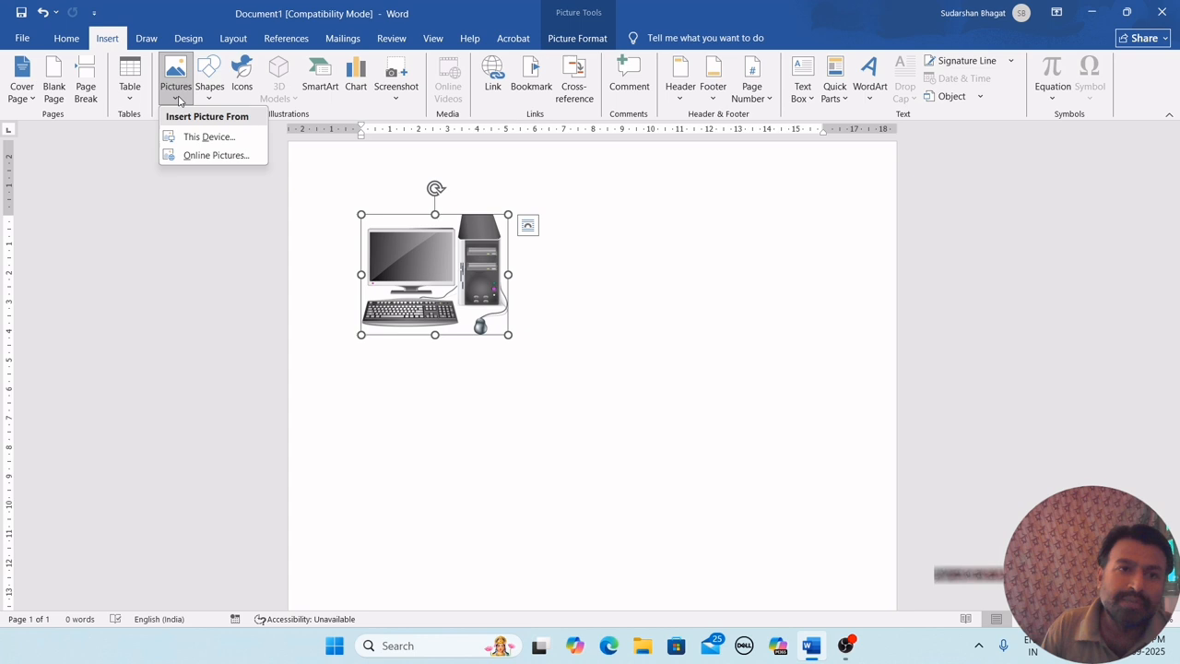
left_click(206, 140)
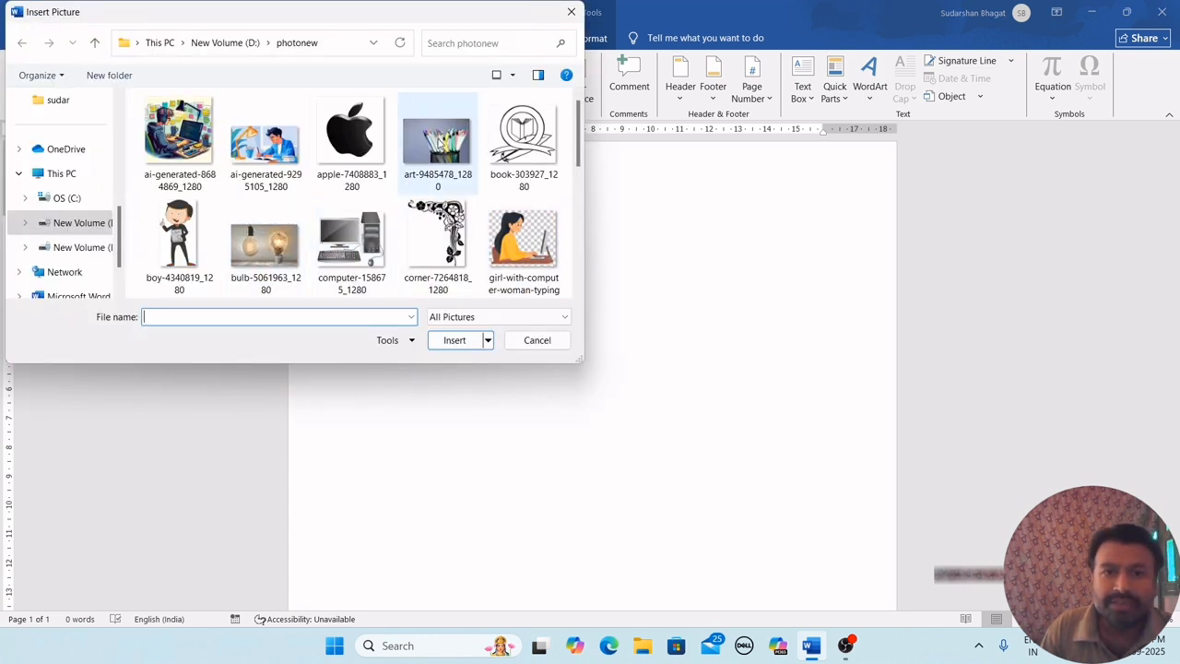
left_click(437, 143)
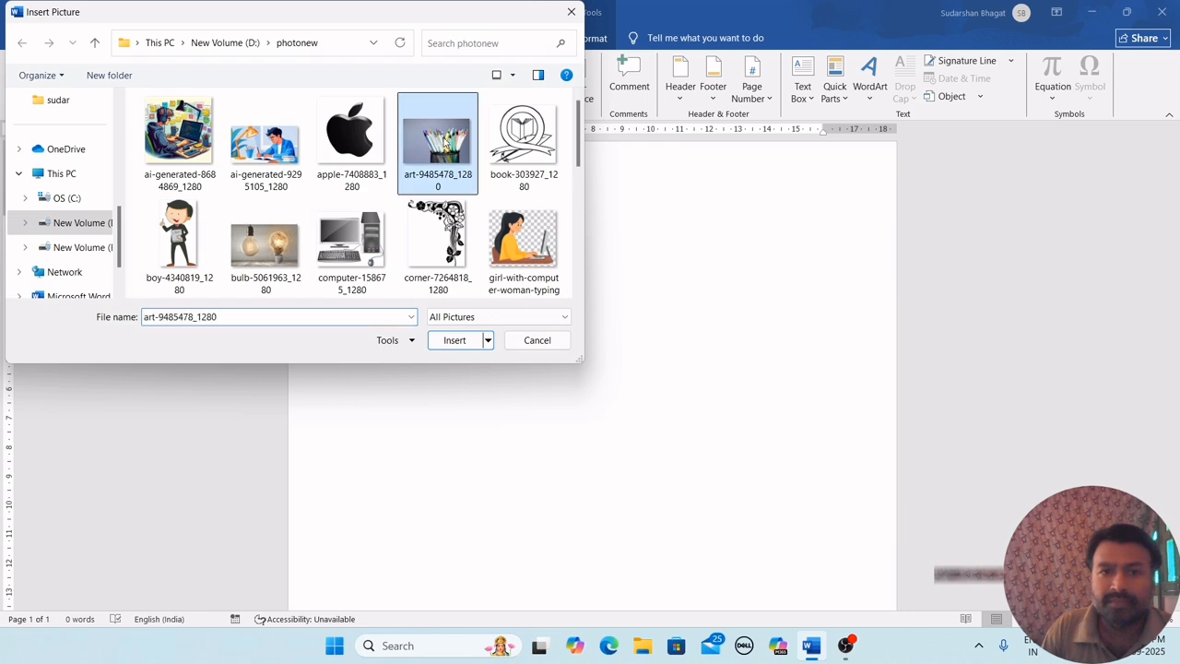
left_click(450, 342)
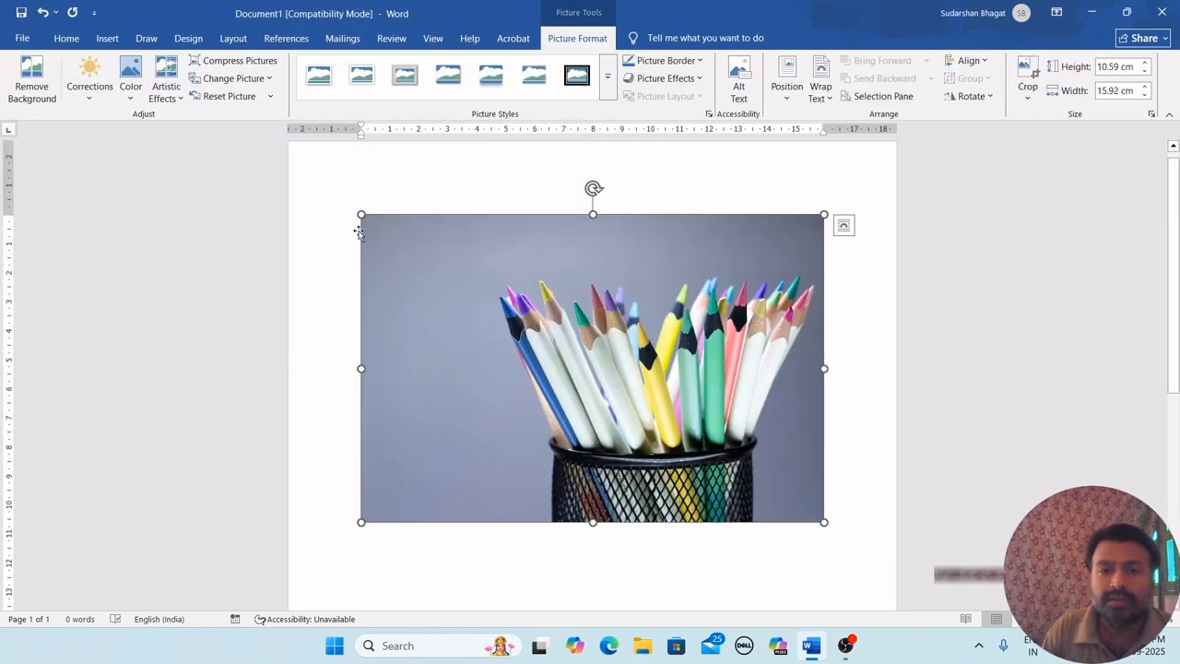
left_click_drag(360, 213, 673, 501)
left_click(606, 249)
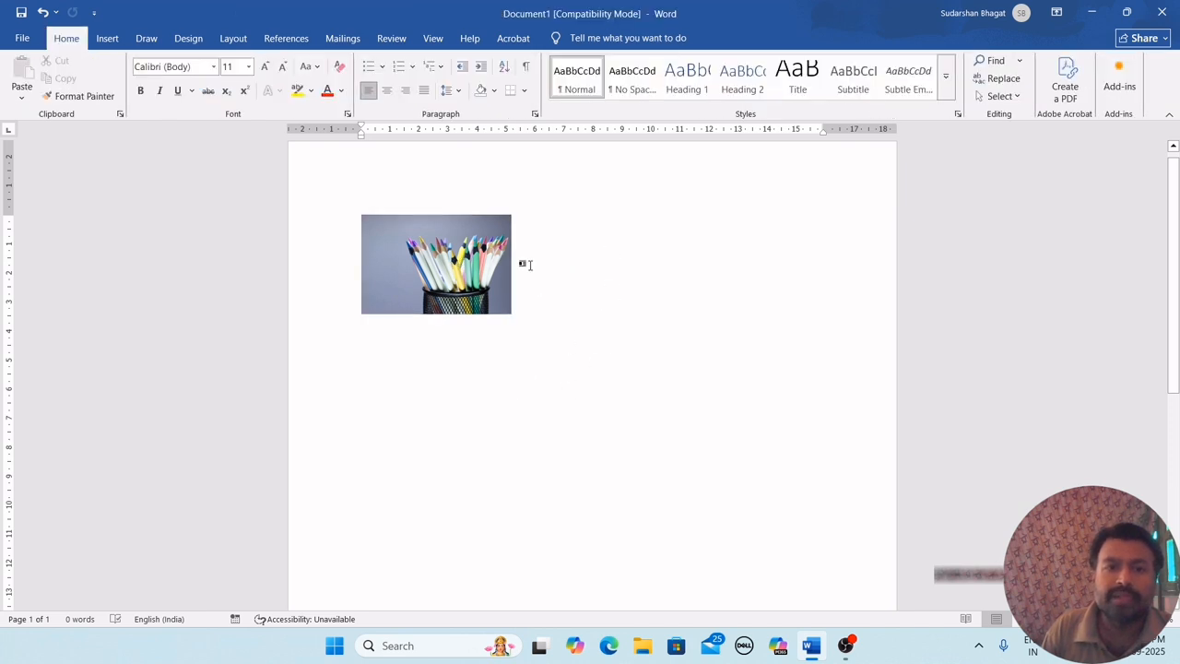
Step: Try background removal on the pencil picture, marking areas to keep around the pencils and holder, and discard all changes
left_click(451, 268)
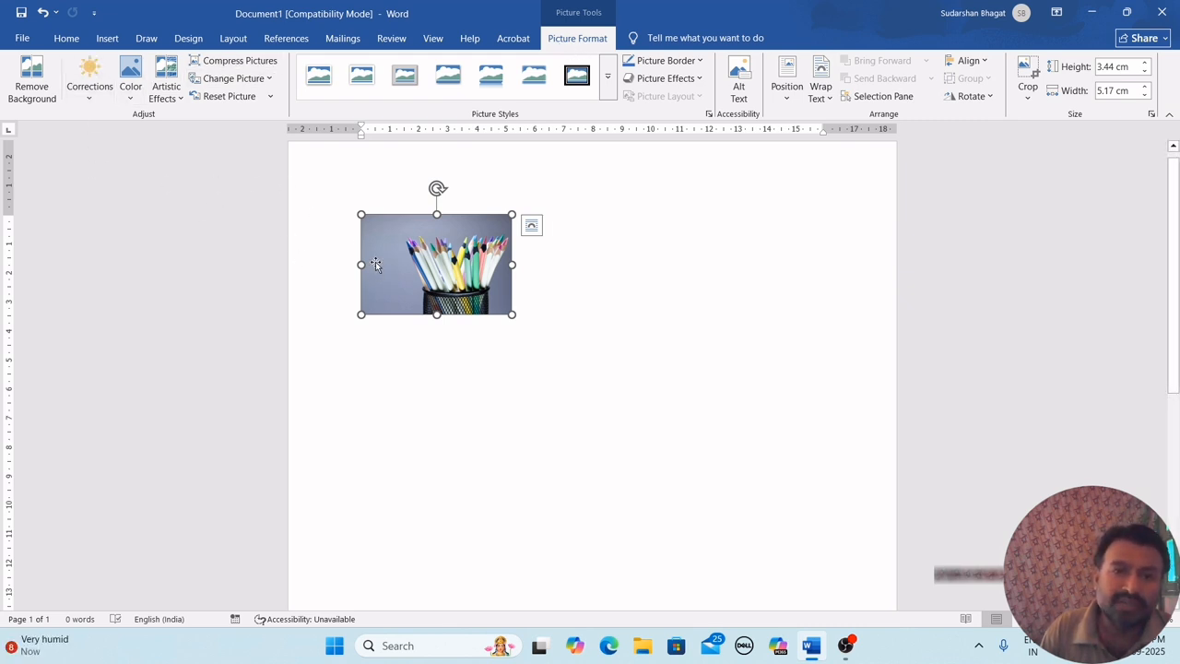
left_click(34, 74)
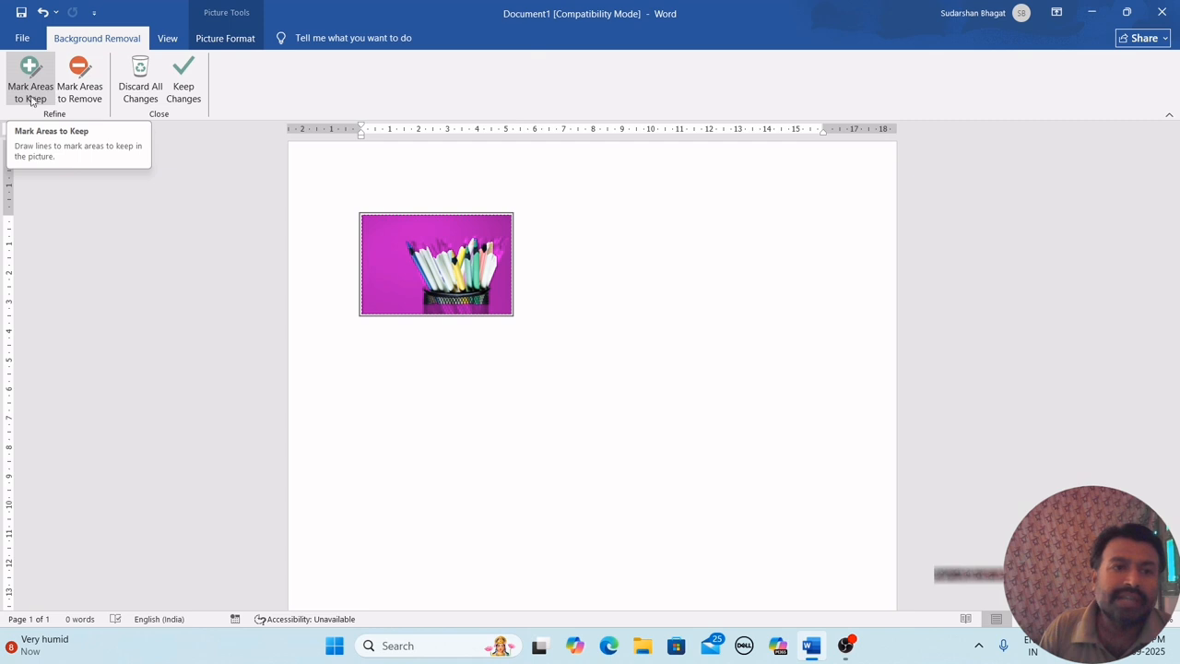
left_click(48, 104)
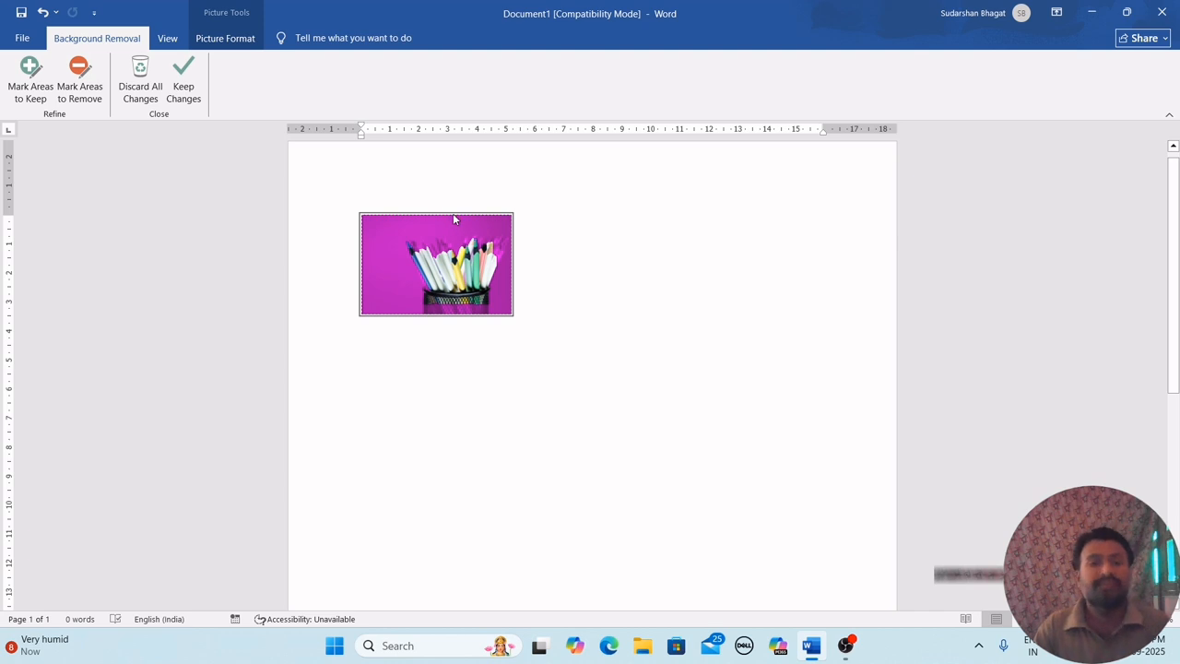
left_click(40, 88)
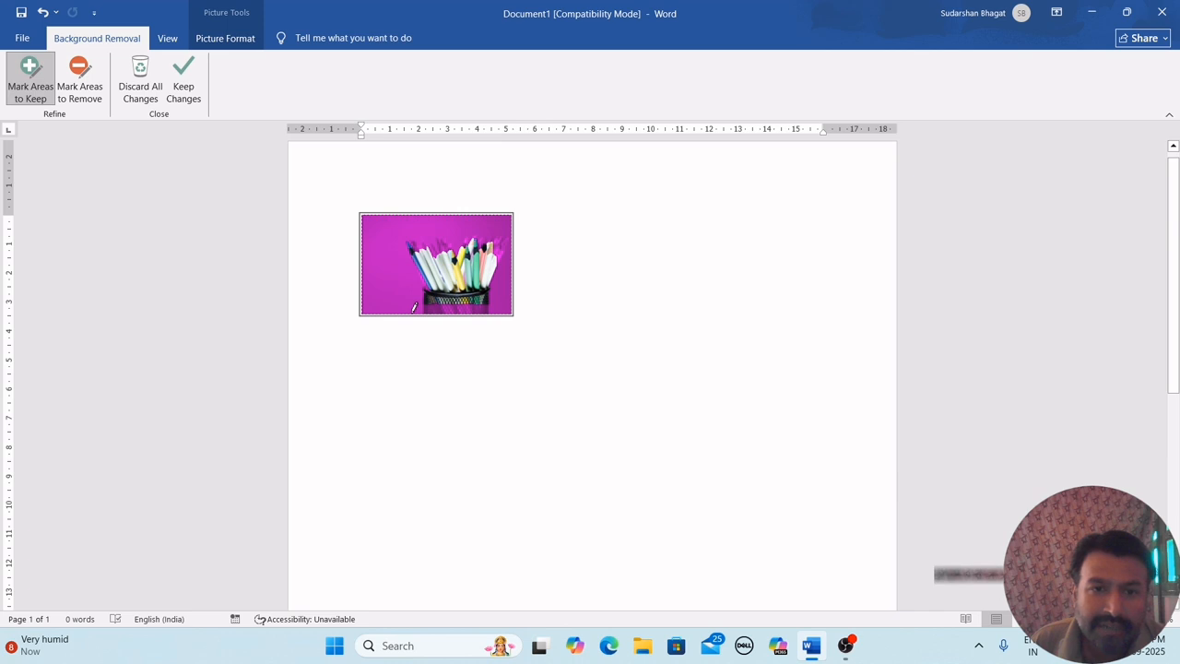
mouse_move(418, 286)
left_mouse_down()
mouse_move(399, 233)
mouse_move(429, 221)
mouse_move(512, 224)
mouse_move(507, 266)
left_mouse_up()
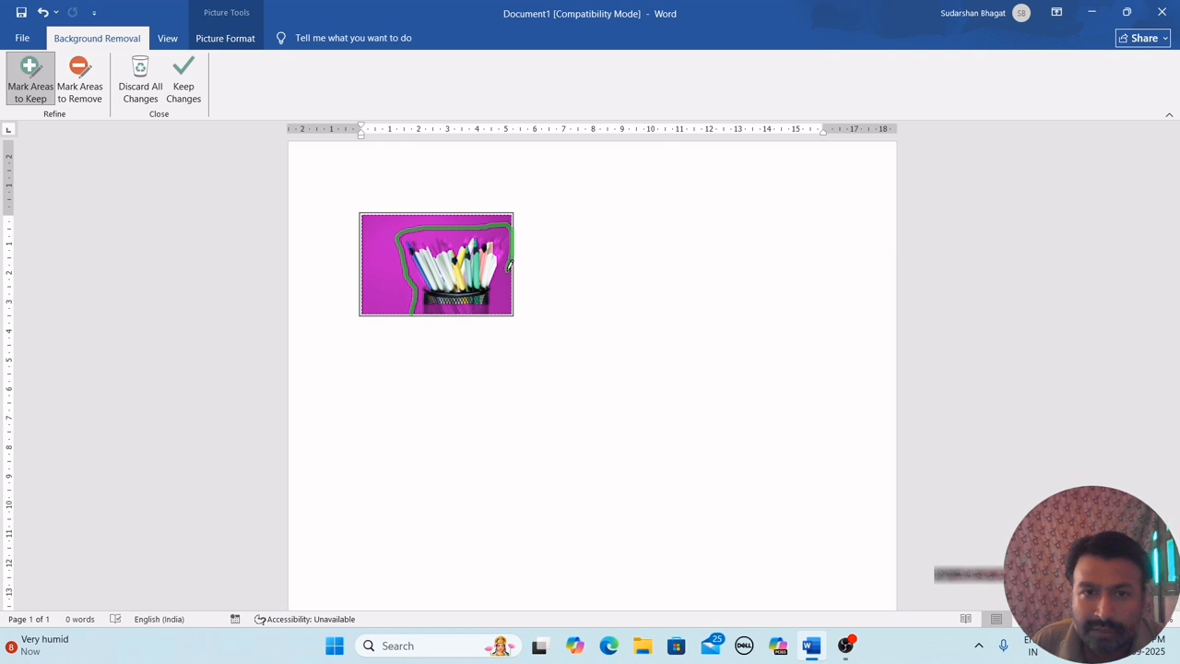
left_click_drag(495, 311, 378, 316)
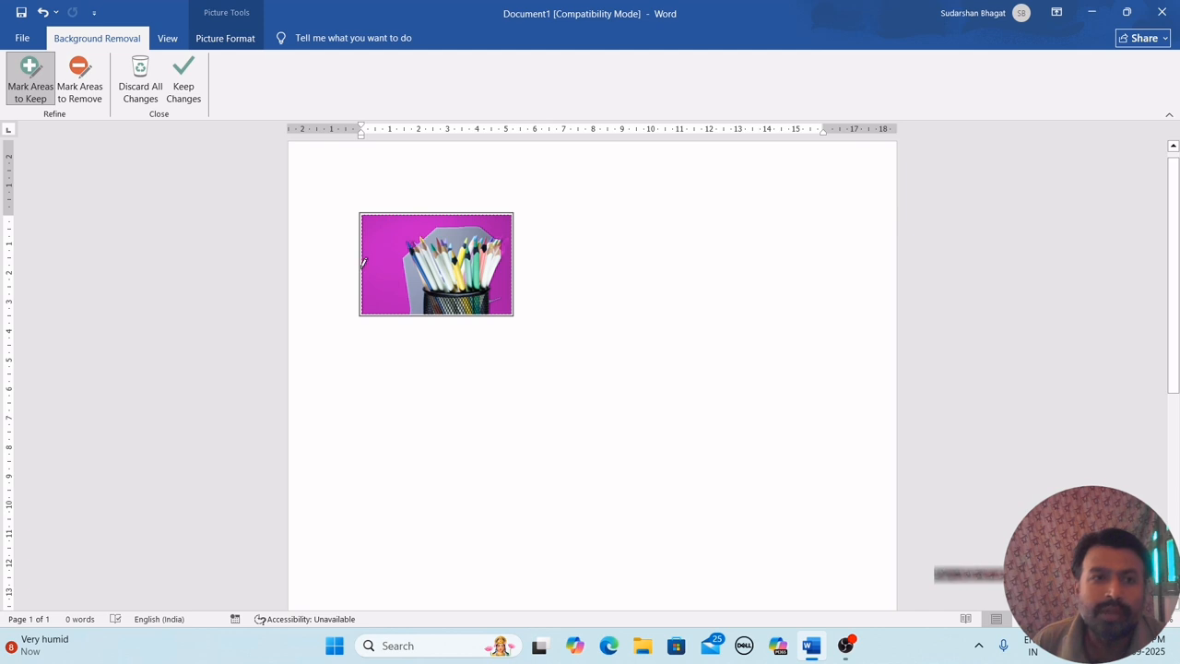
left_click(143, 87)
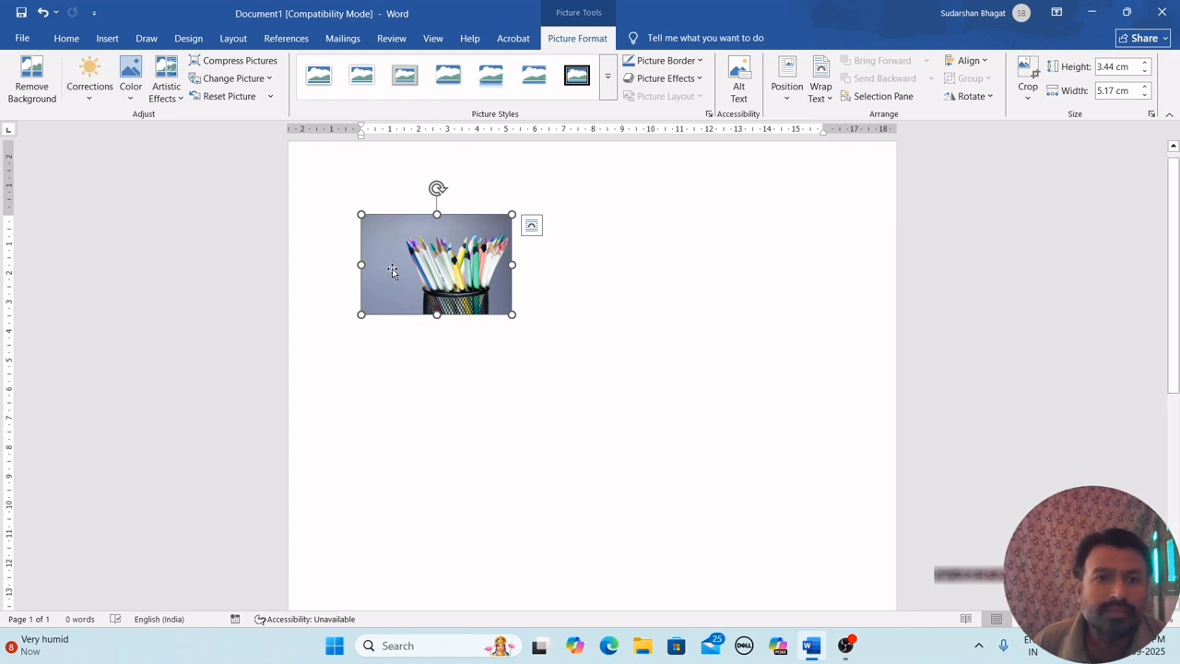
Step: Remove the pencil picture's background using the automatically detected area and apply the result
left_click(31, 81)
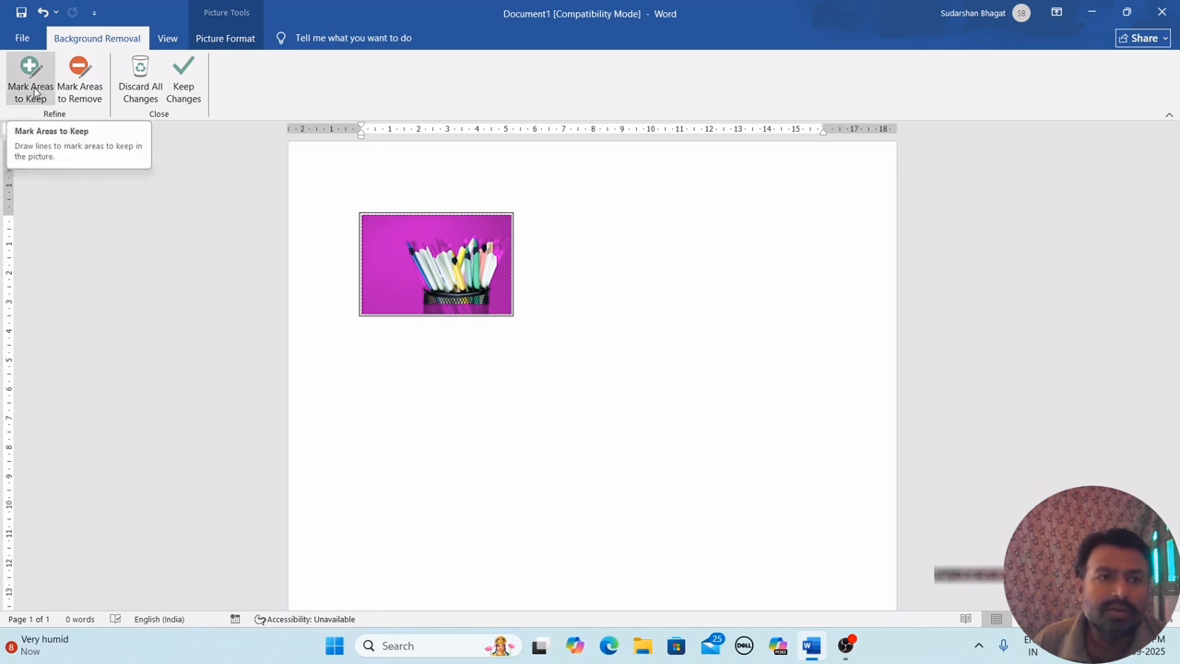
left_click(34, 93)
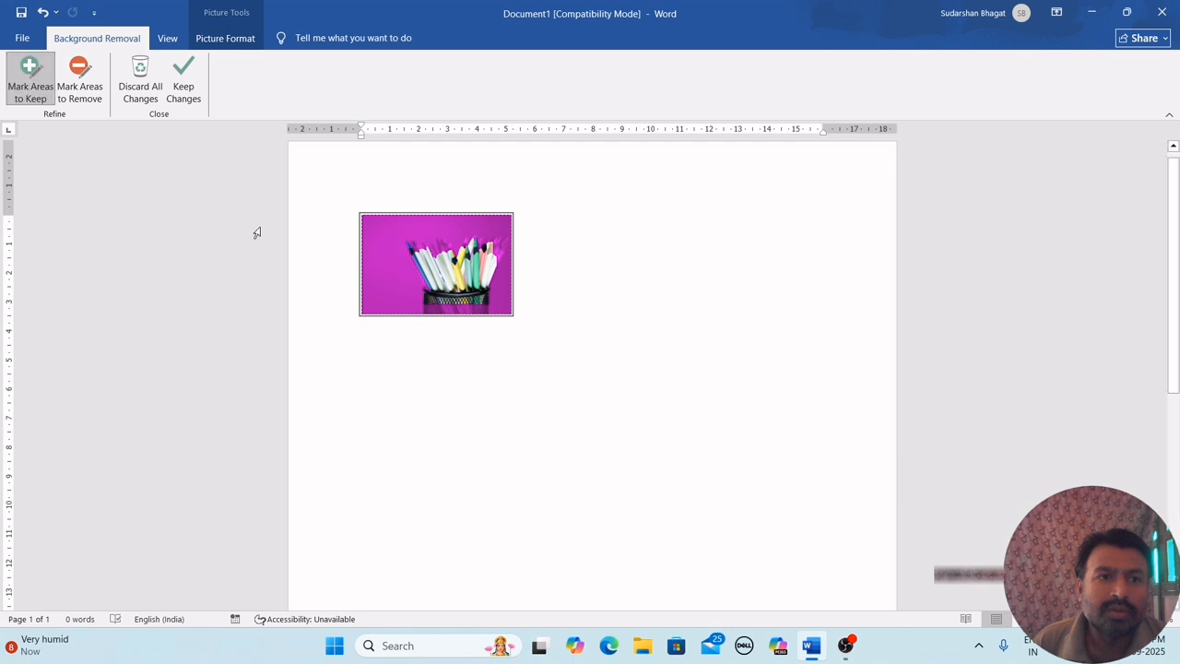
mouse_move(412, 315)
left_mouse_down()
mouse_move(413, 282)
mouse_move(458, 342)
left_mouse_up()
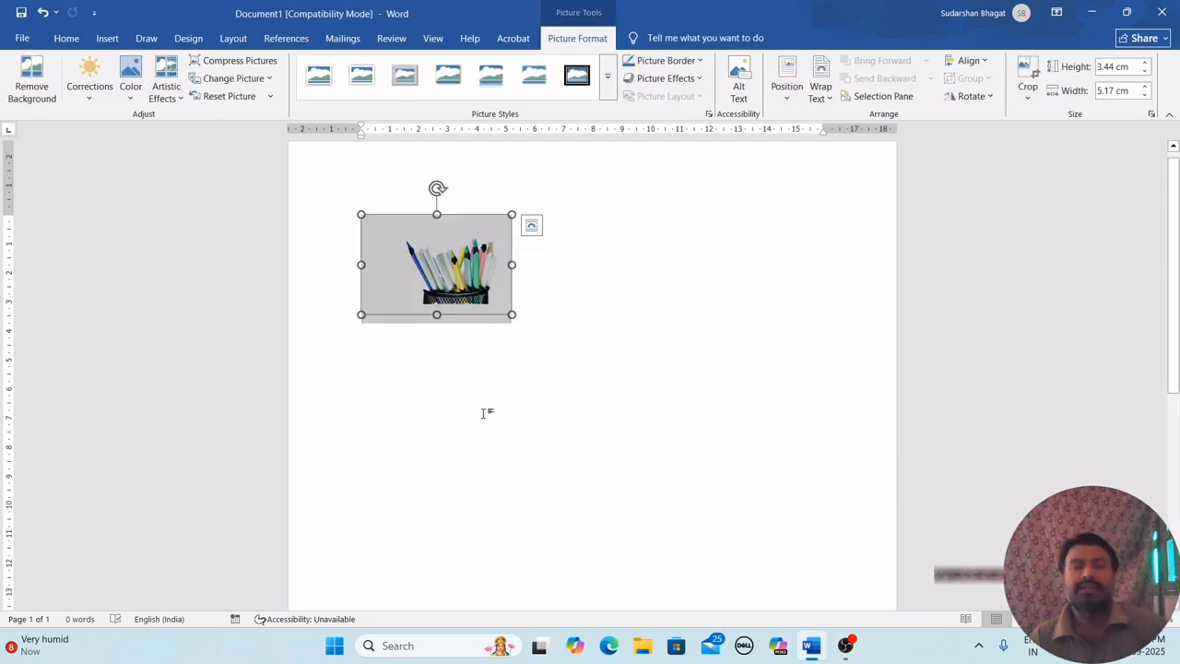
left_click(611, 343)
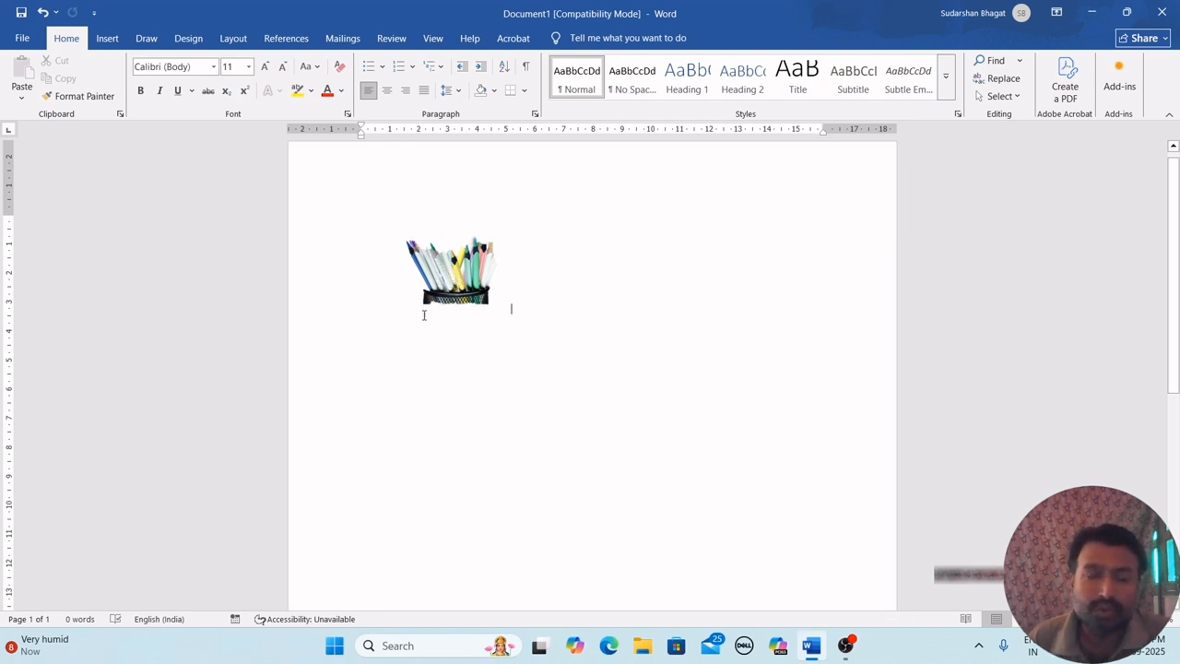
Step: Undo the background removal on the pencil picture
left_click(439, 282)
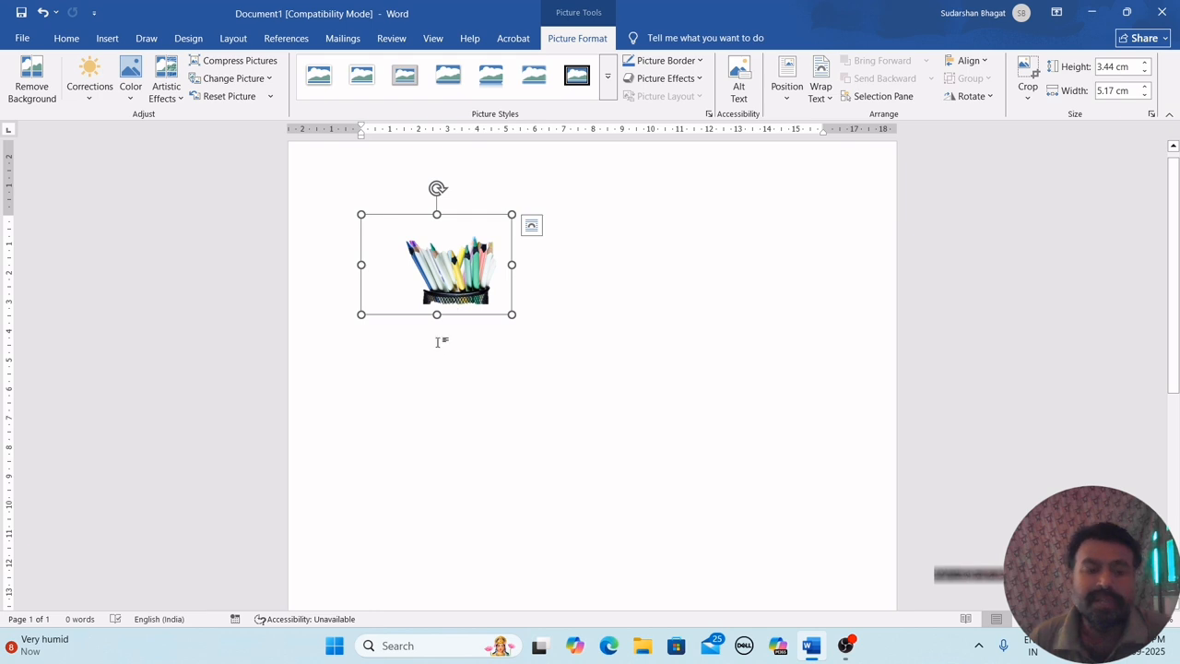
key("ctrl+z")
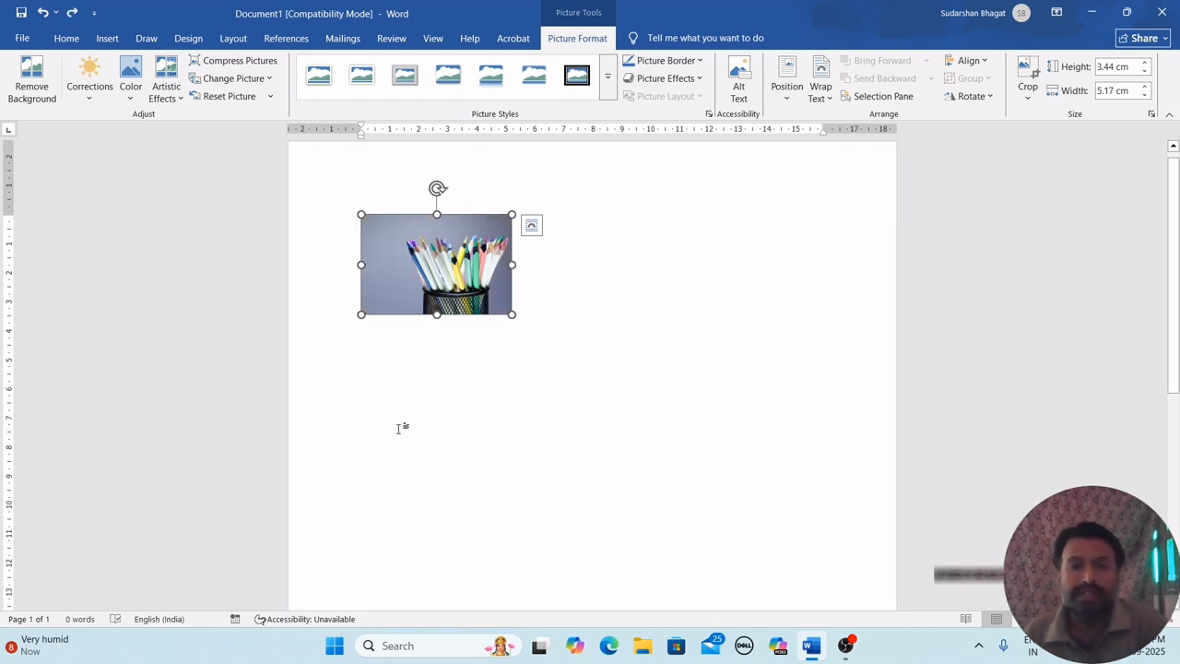
key("ctrl+z")
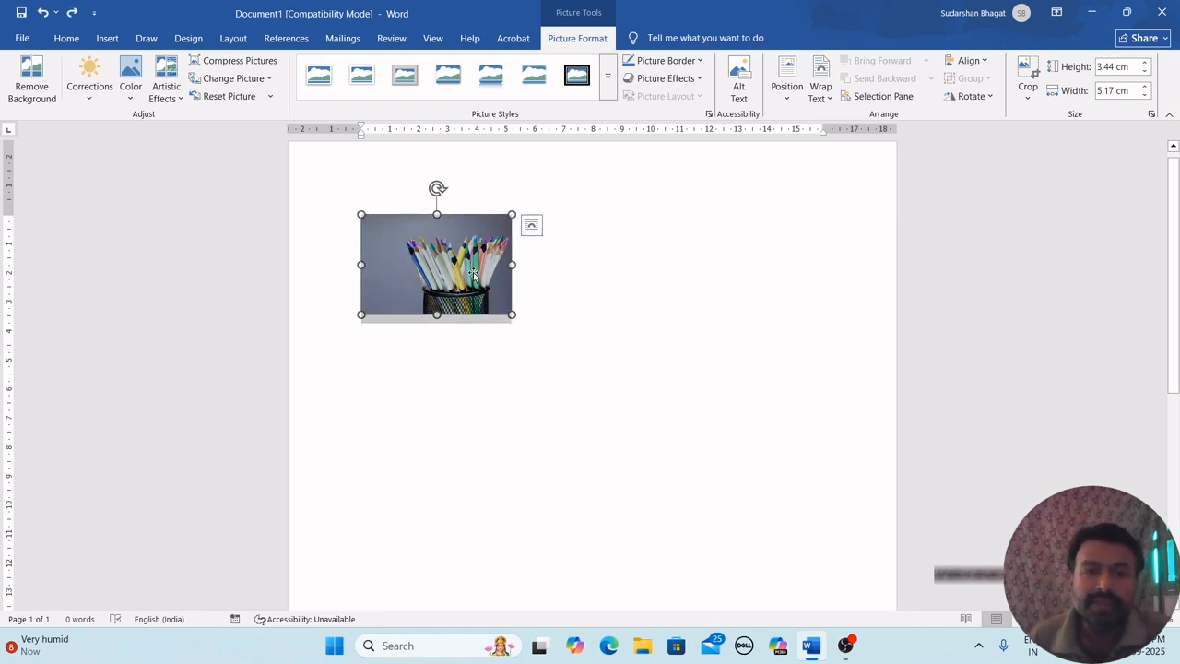
Step: Correct the pencil picture with the preset for normal brightness and +20% contrast
left_click(90, 99)
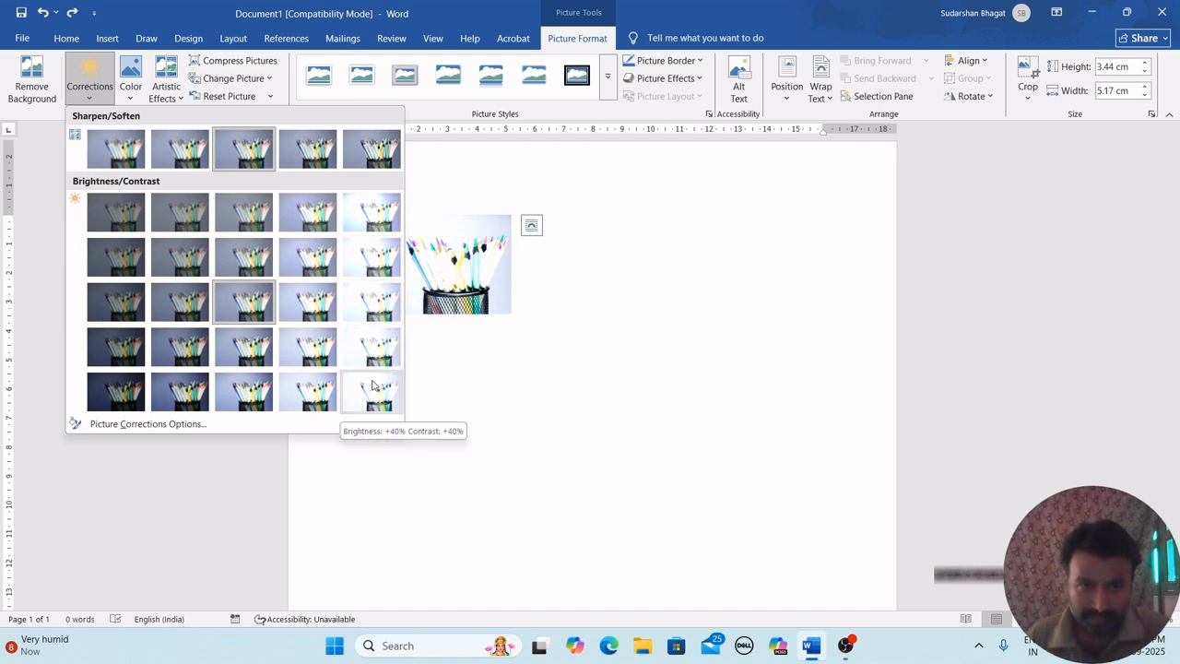
left_click(246, 348)
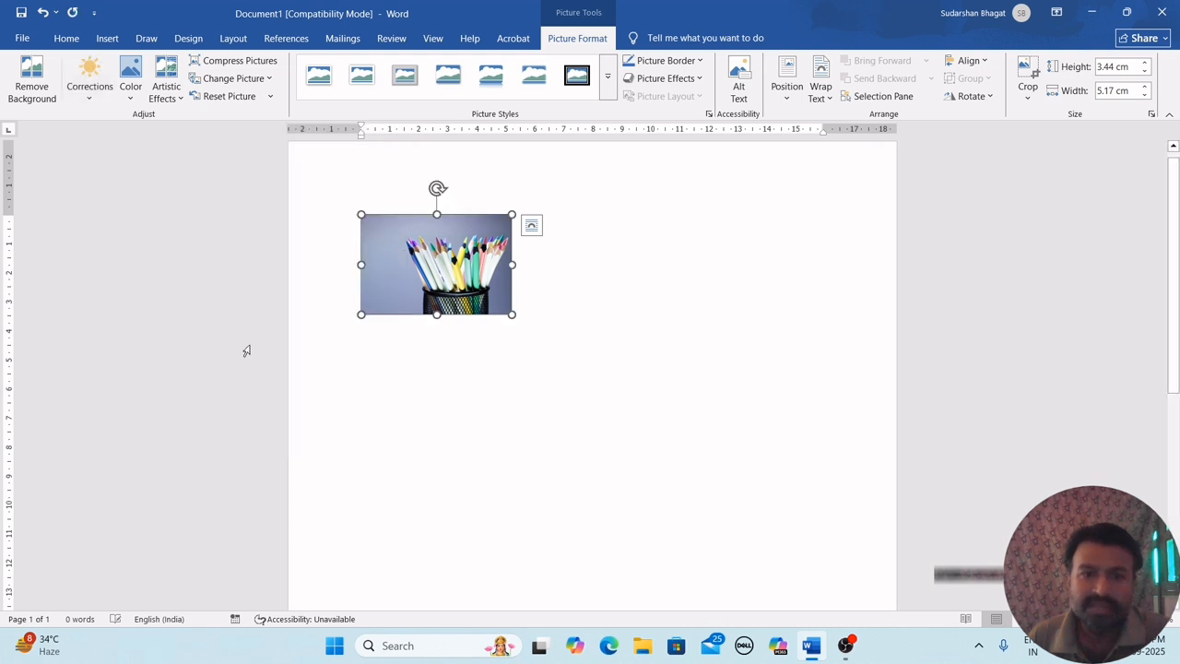
Step: Recolor the pencil picture with the dark orange preset
left_click(131, 90)
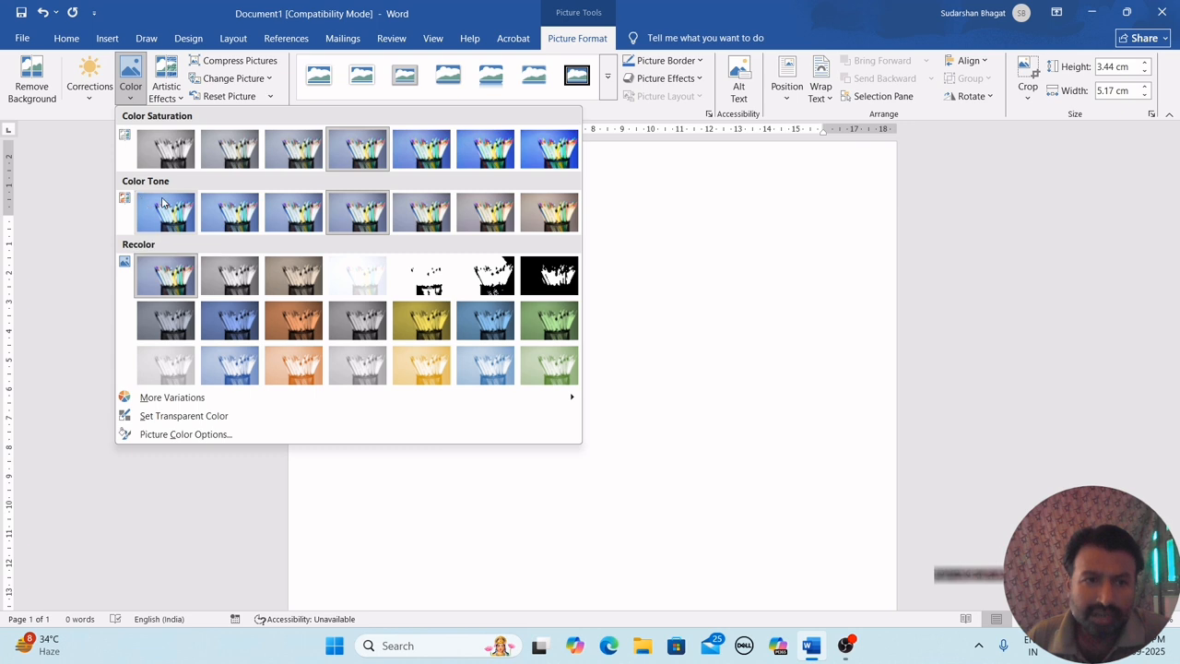
left_click(302, 315)
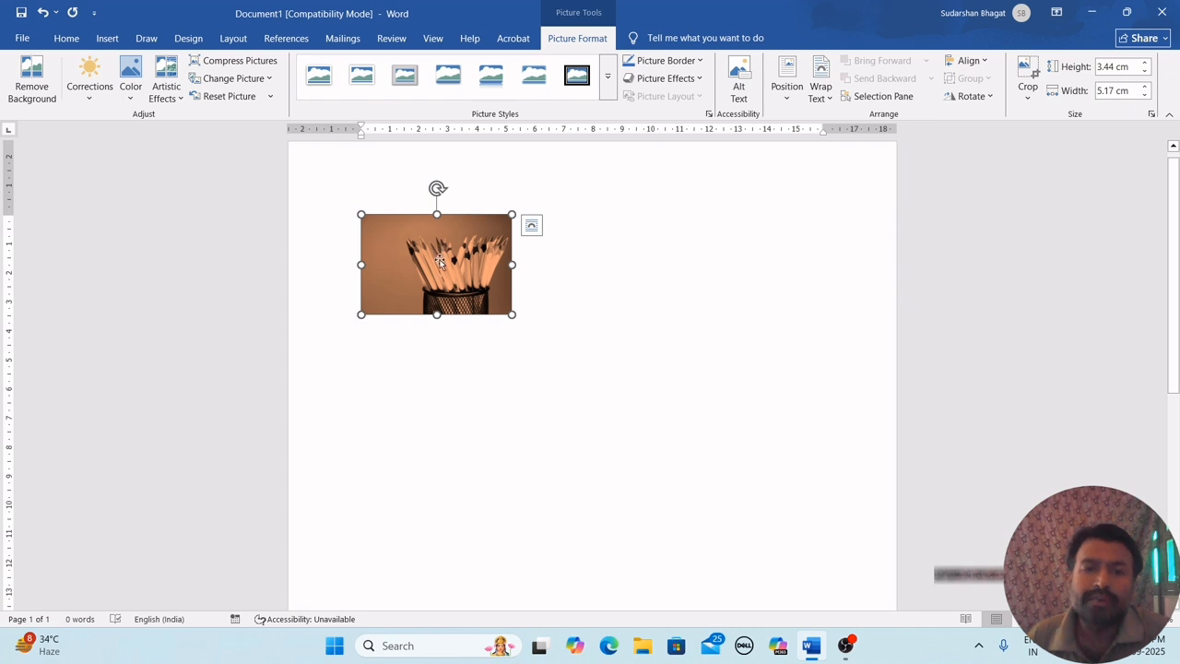
Step: Set the pencil picture's text wrapping to In Front of Text and move it to the right side of the page
left_click_drag(441, 256, 752, 272)
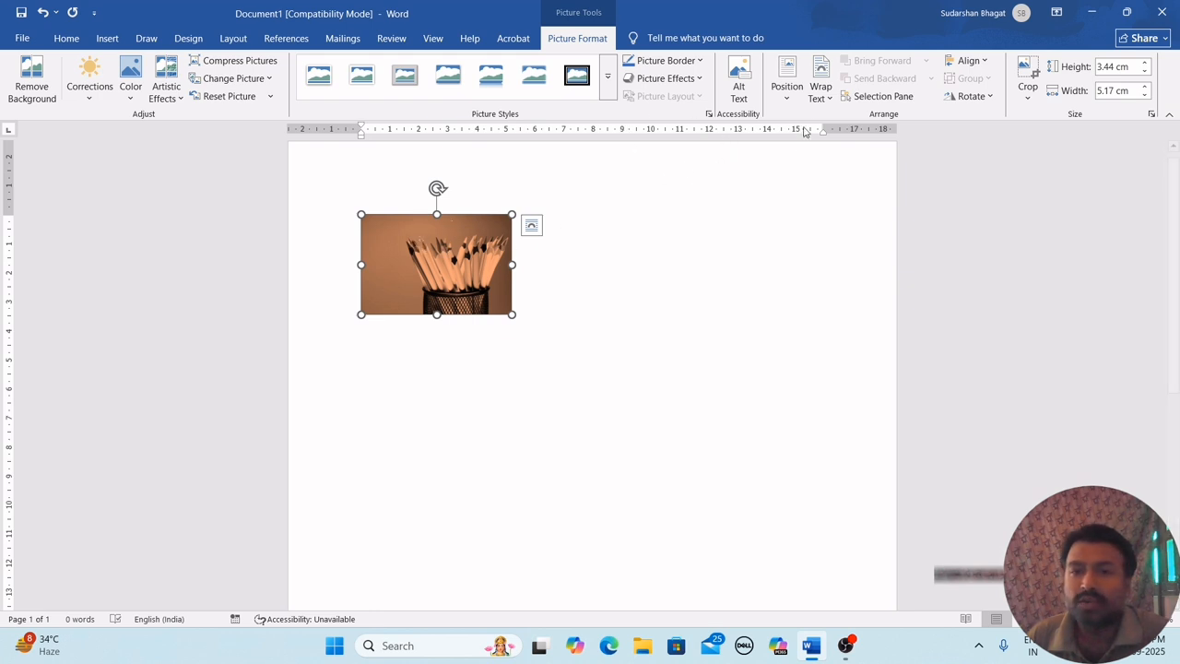
left_click(826, 99)
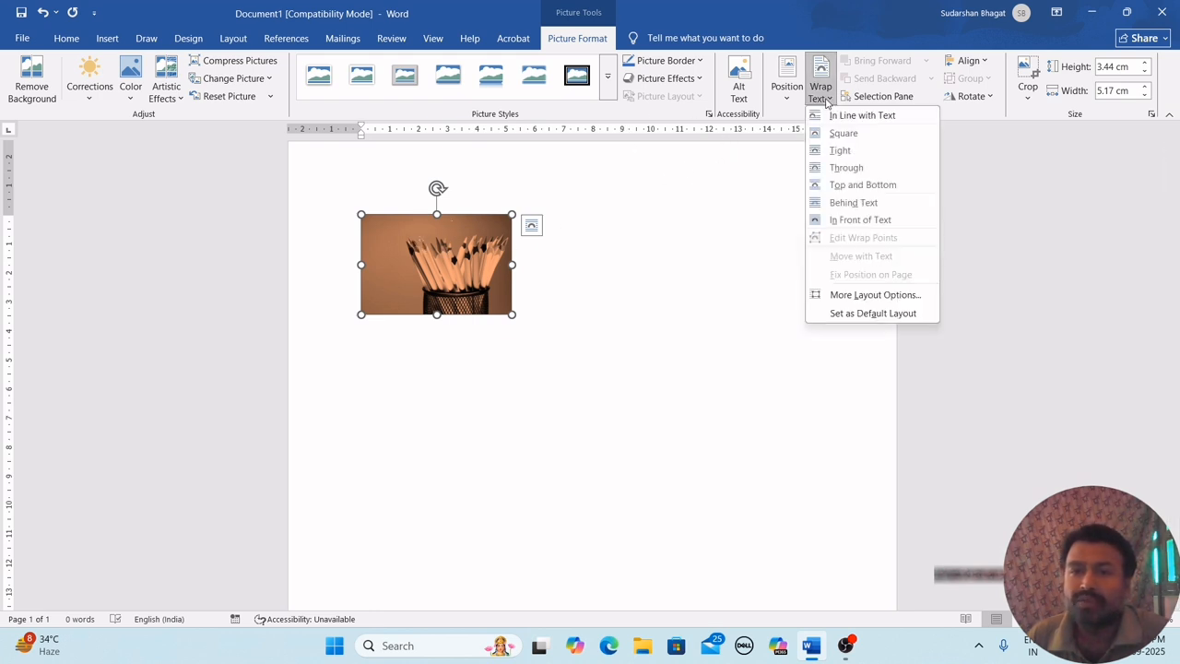
left_click(867, 222)
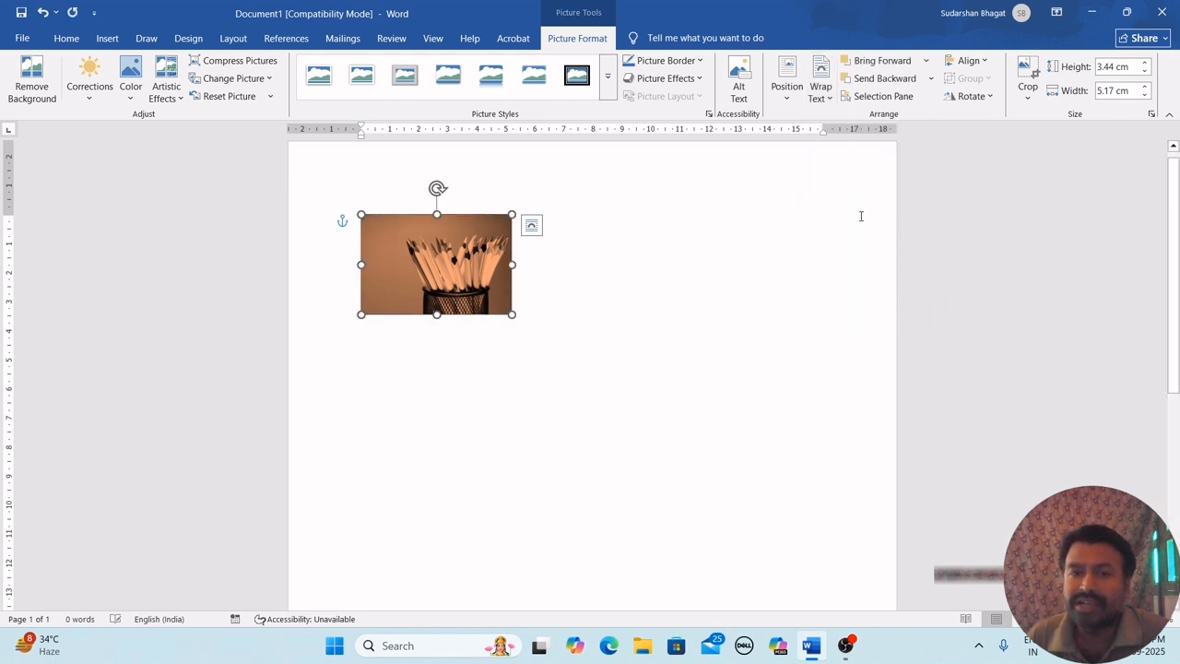
left_click_drag(446, 242, 706, 244)
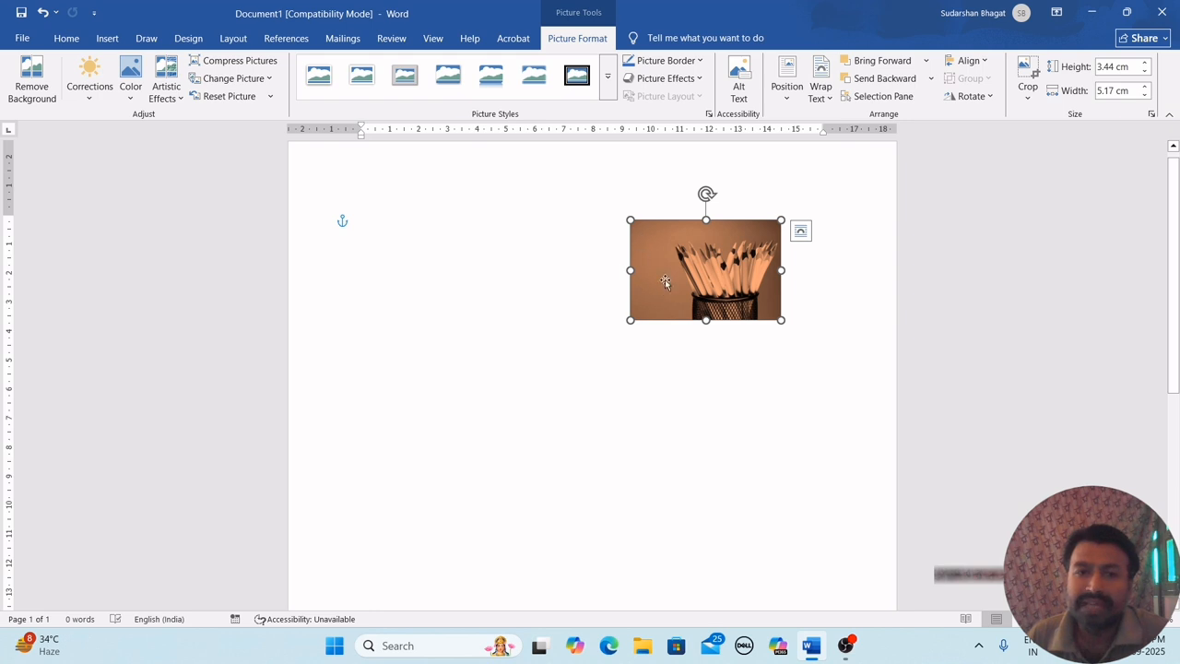
Step: Make the background color just beside the pencil holder in the picture transparent
left_click(129, 95)
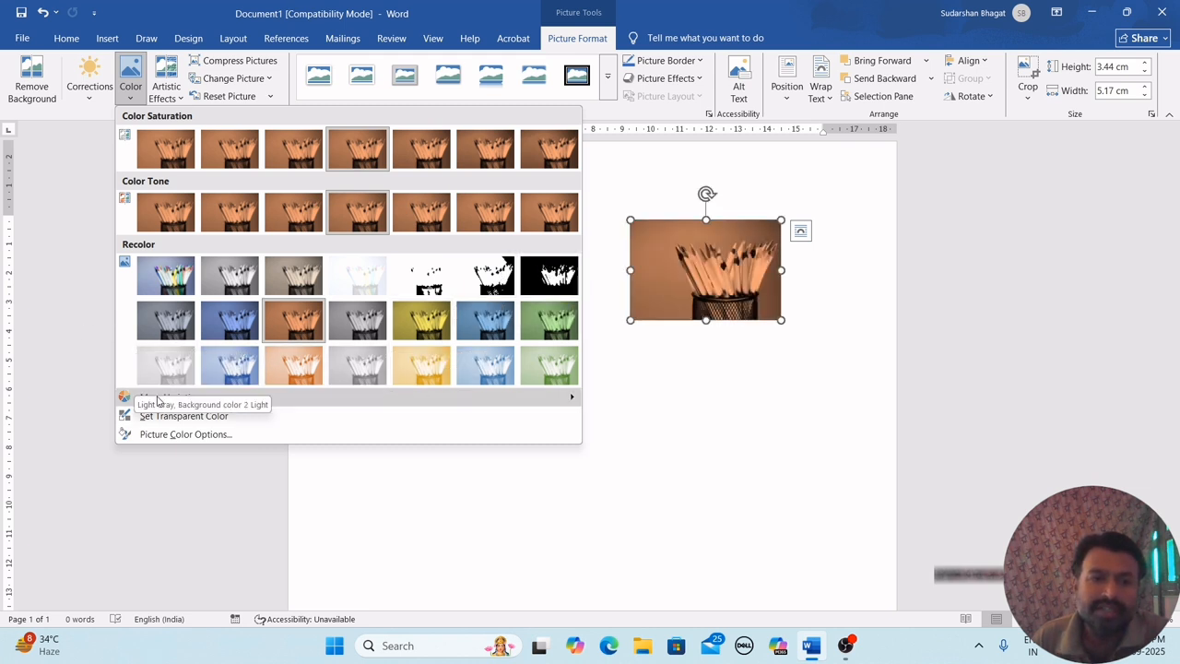
mouse_move(155, 404)
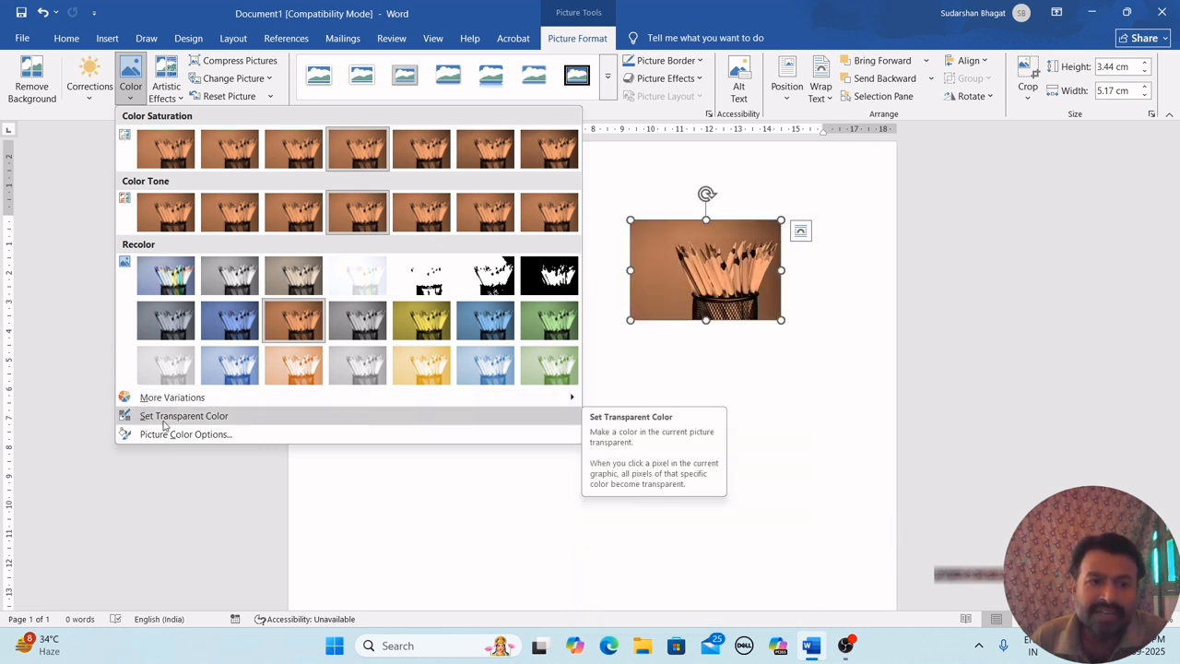
left_click(224, 417)
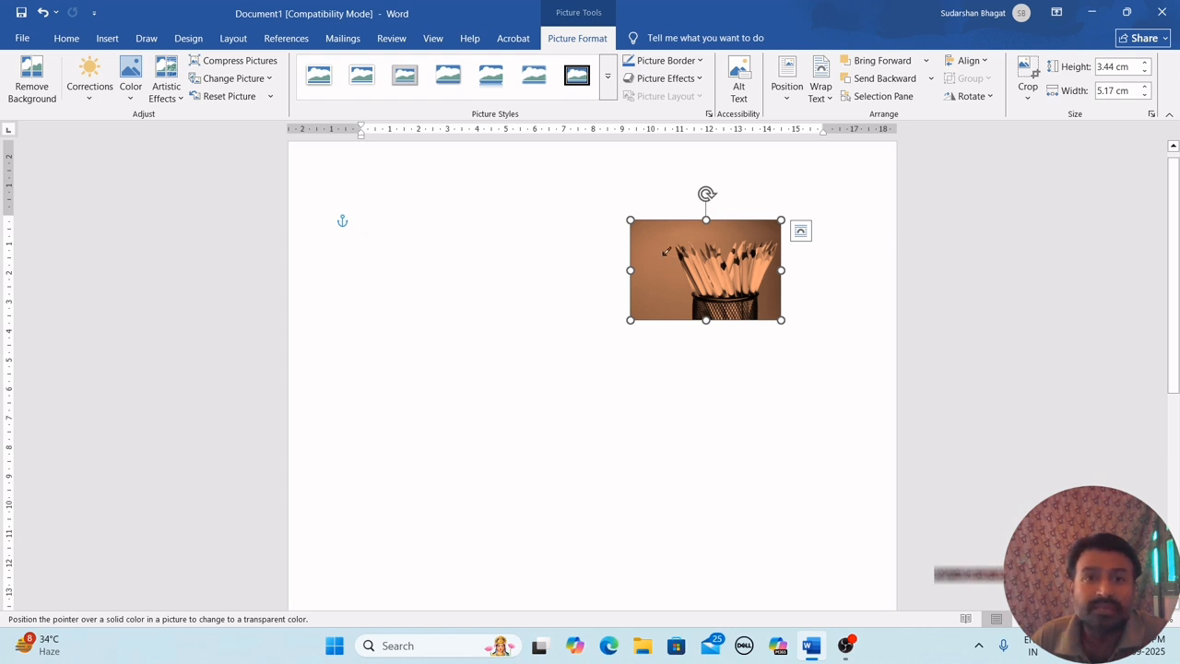
left_click(678, 309)
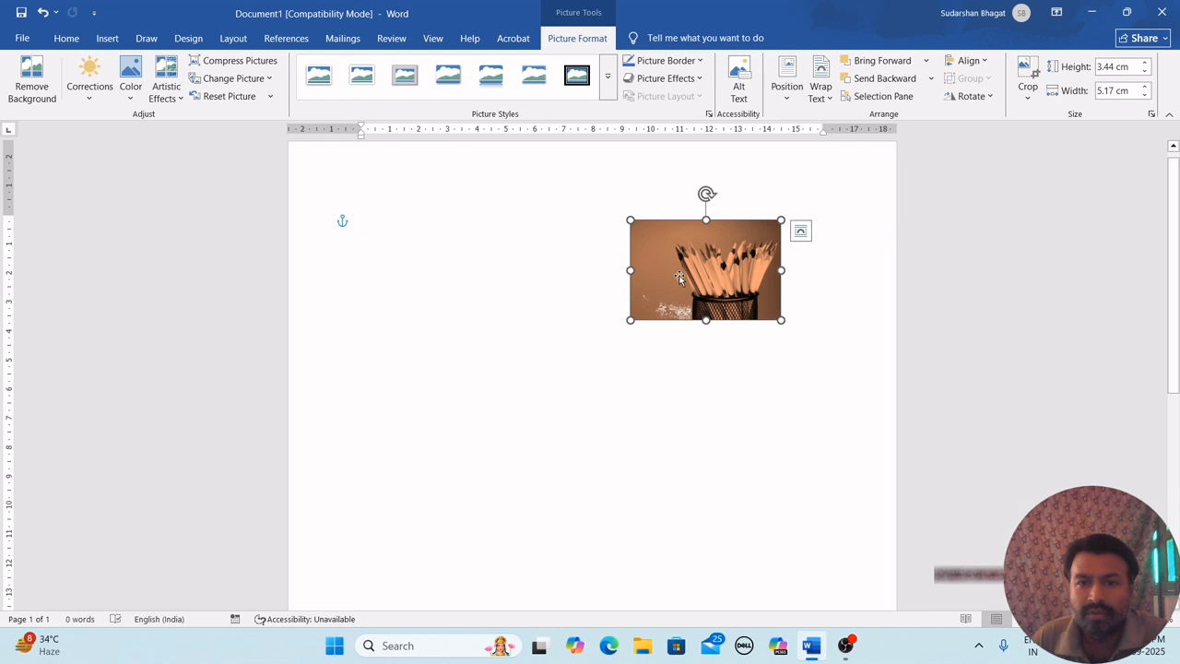
Step: Move the pencil picture slightly lower on the page and keep it selected
mouse_move(681, 305)
left_mouse_down()
mouse_move(667, 266)
mouse_move(657, 320)
mouse_move(652, 280)
mouse_move(661, 302)
left_mouse_up()
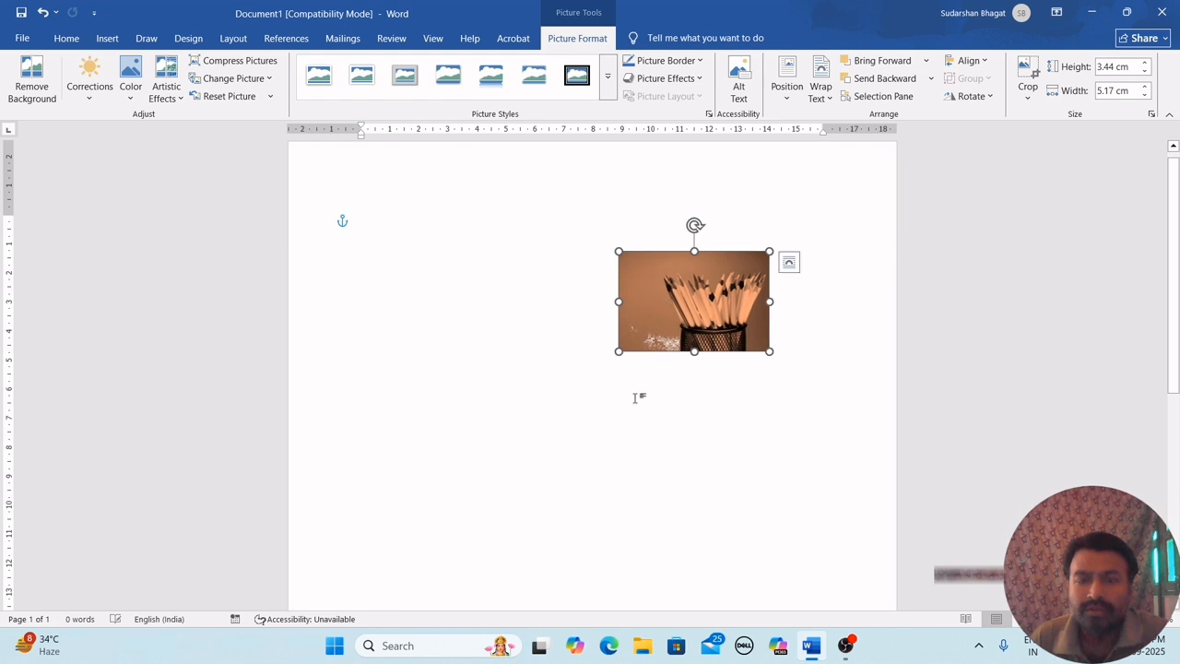
left_click(636, 397)
left_click(658, 329)
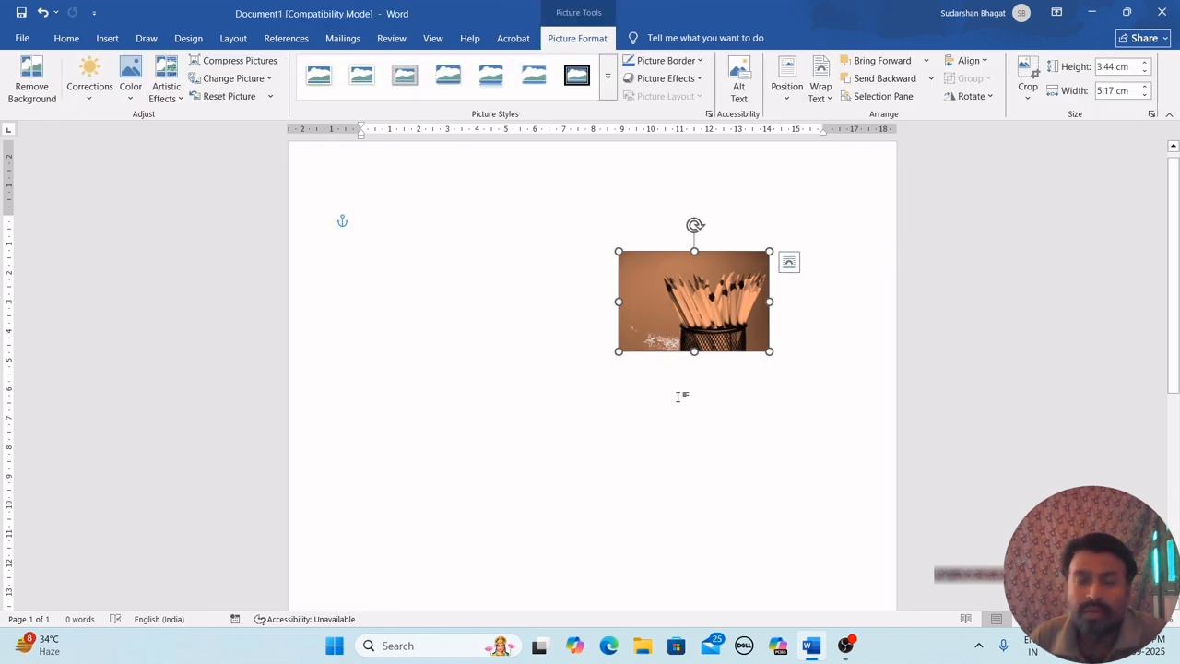
left_click(680, 395)
left_click(673, 316)
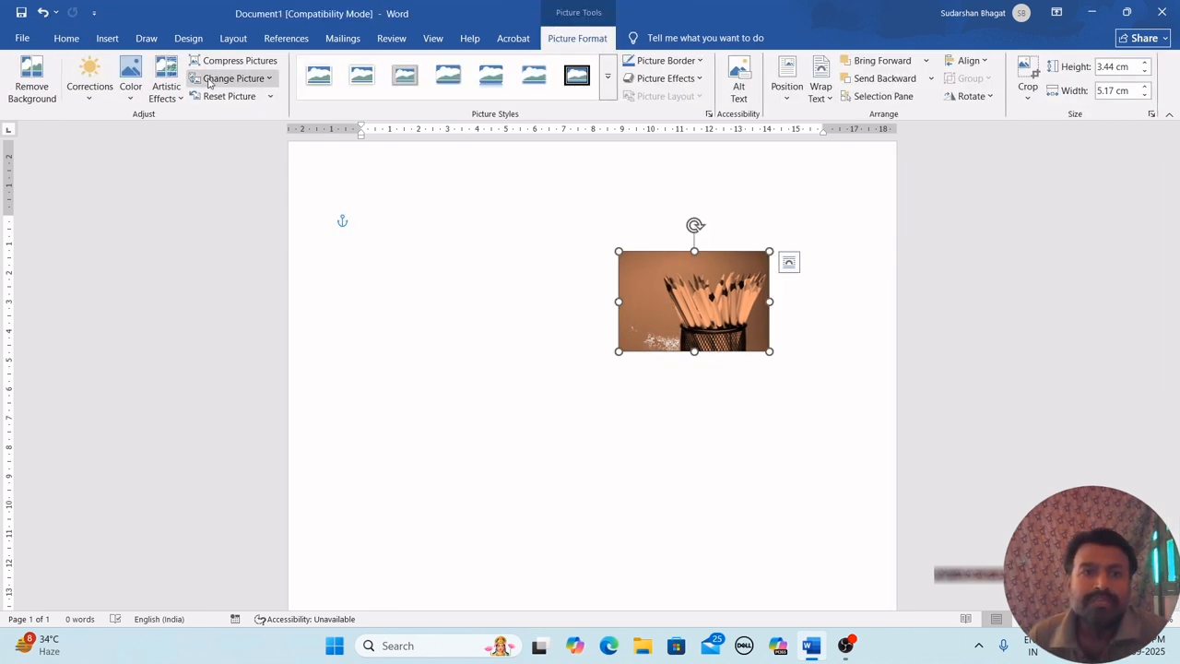
Step: View the detailed picture color options for the pencil picture and close them without making changes
left_click(131, 100)
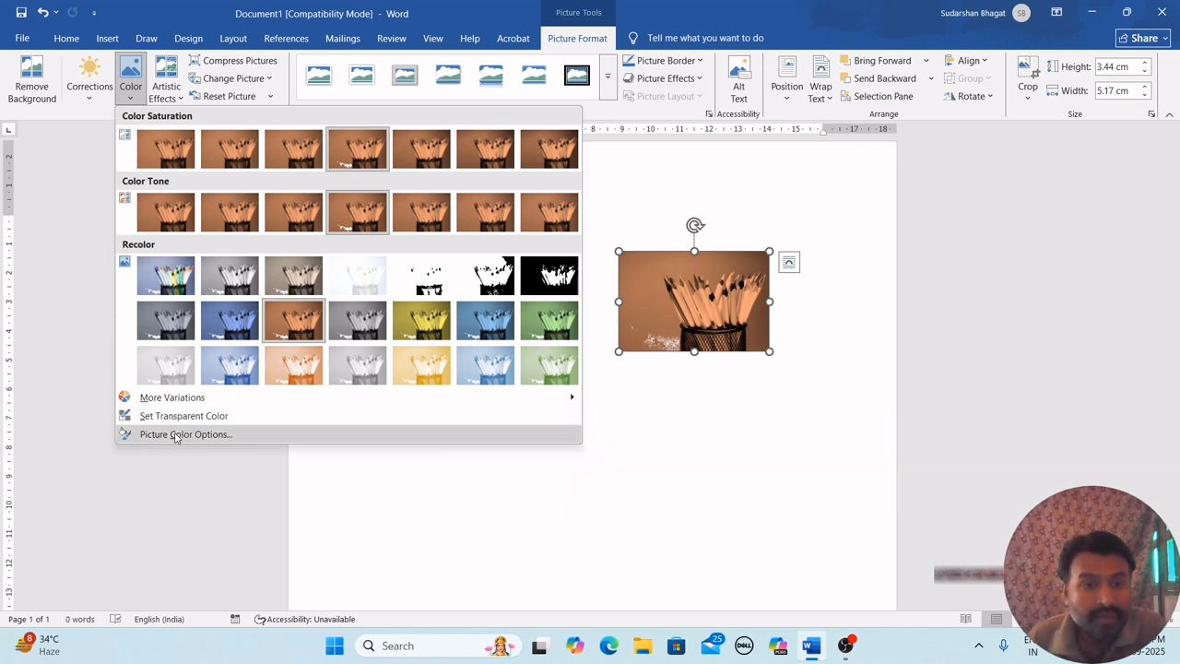
left_click(185, 434)
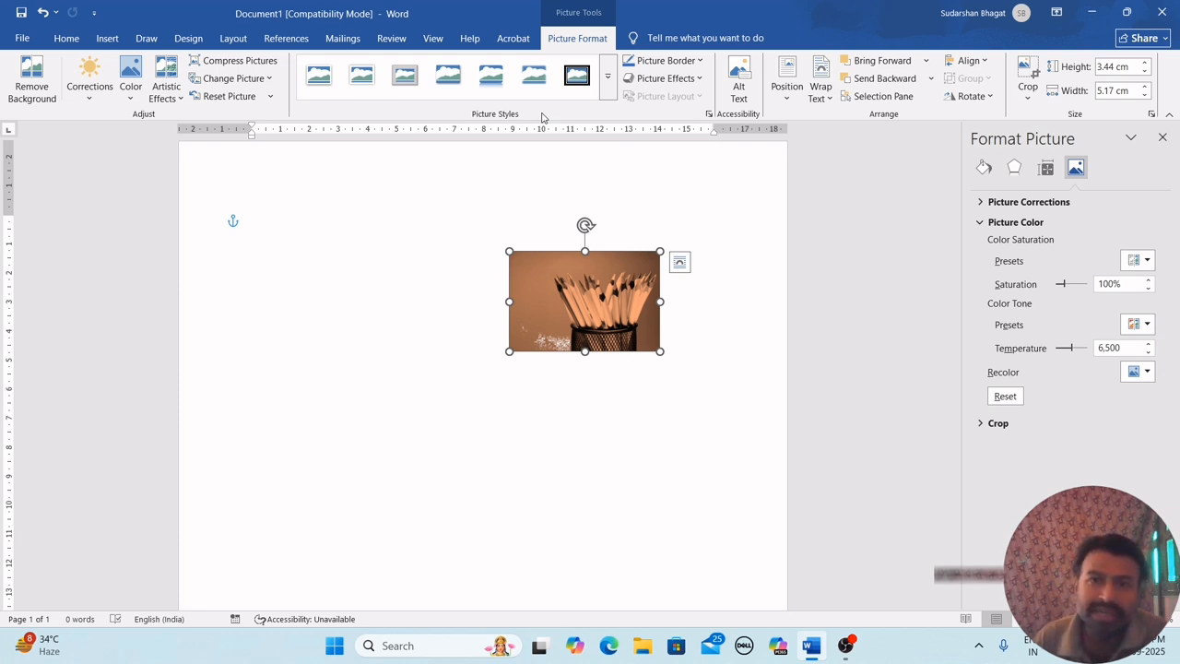
left_click(1162, 138)
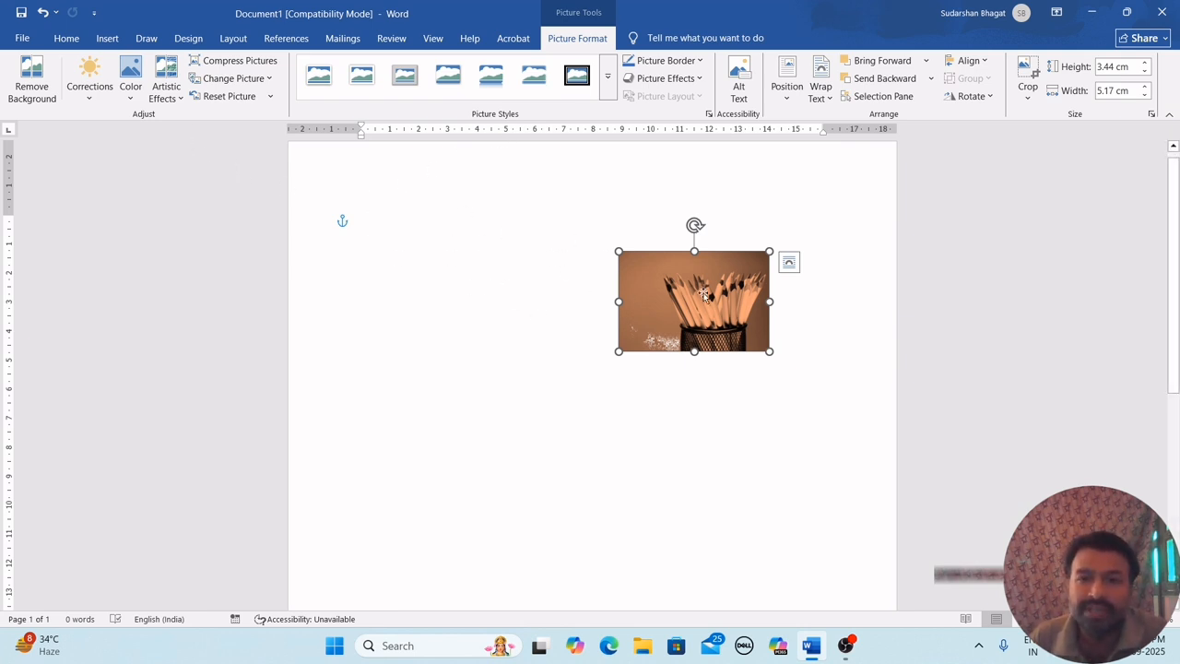
Step: Recolor the pencil picture with the standard yellow from the additional color variations
left_click(129, 93)
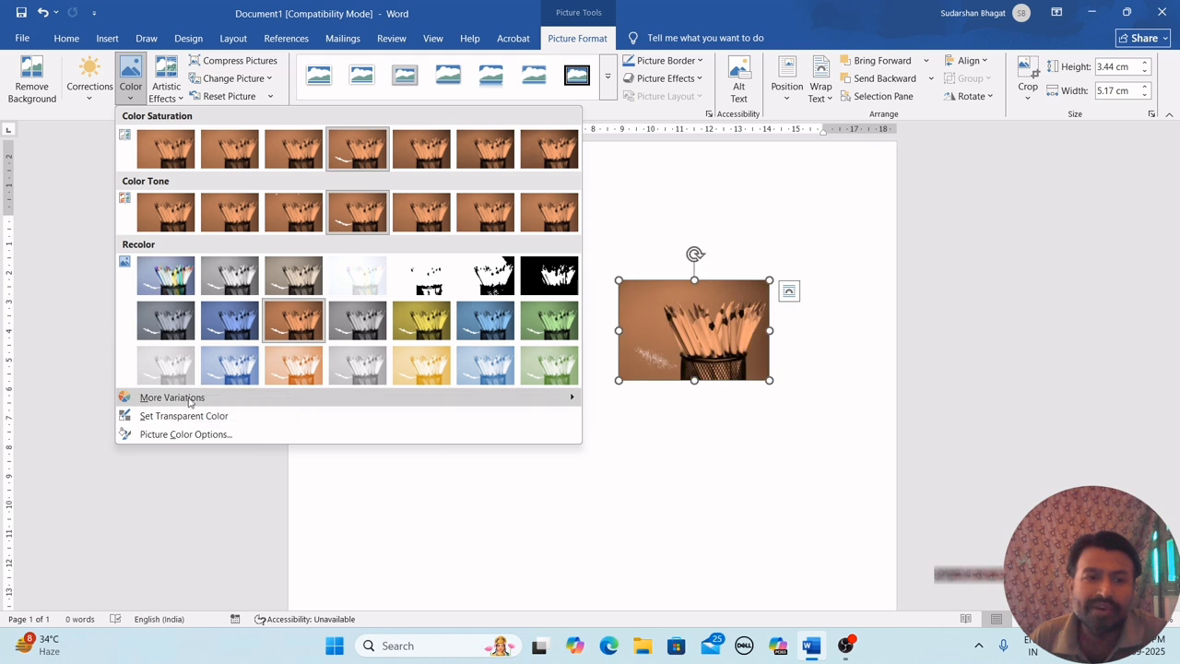
mouse_move(209, 401)
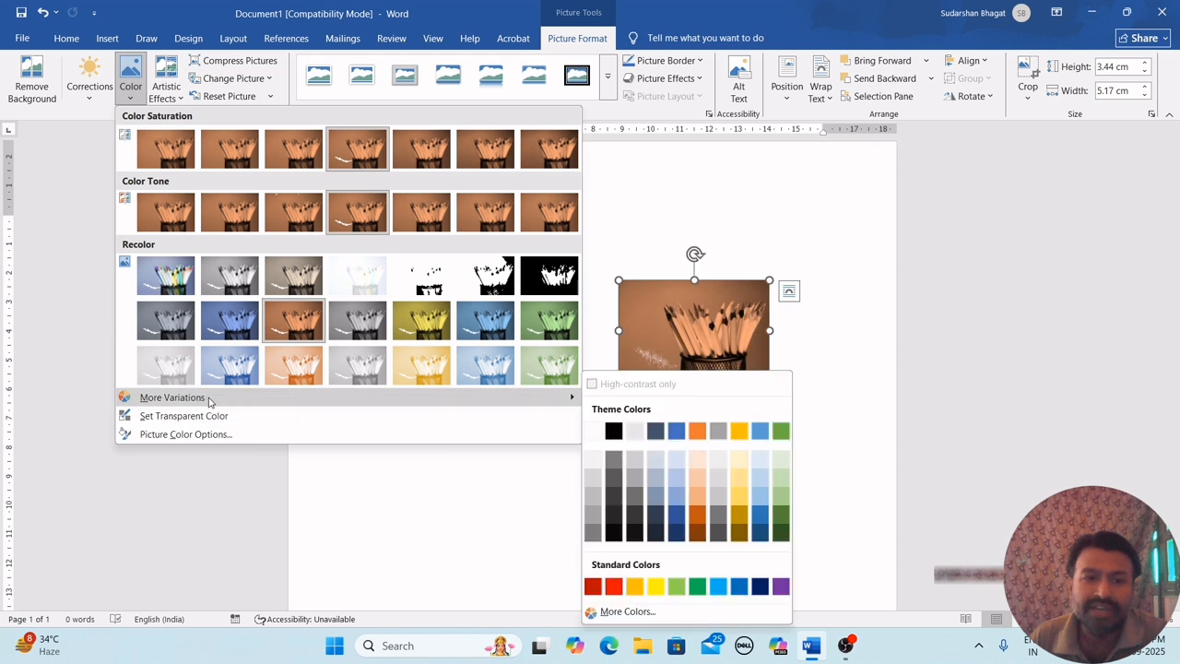
left_click(657, 587)
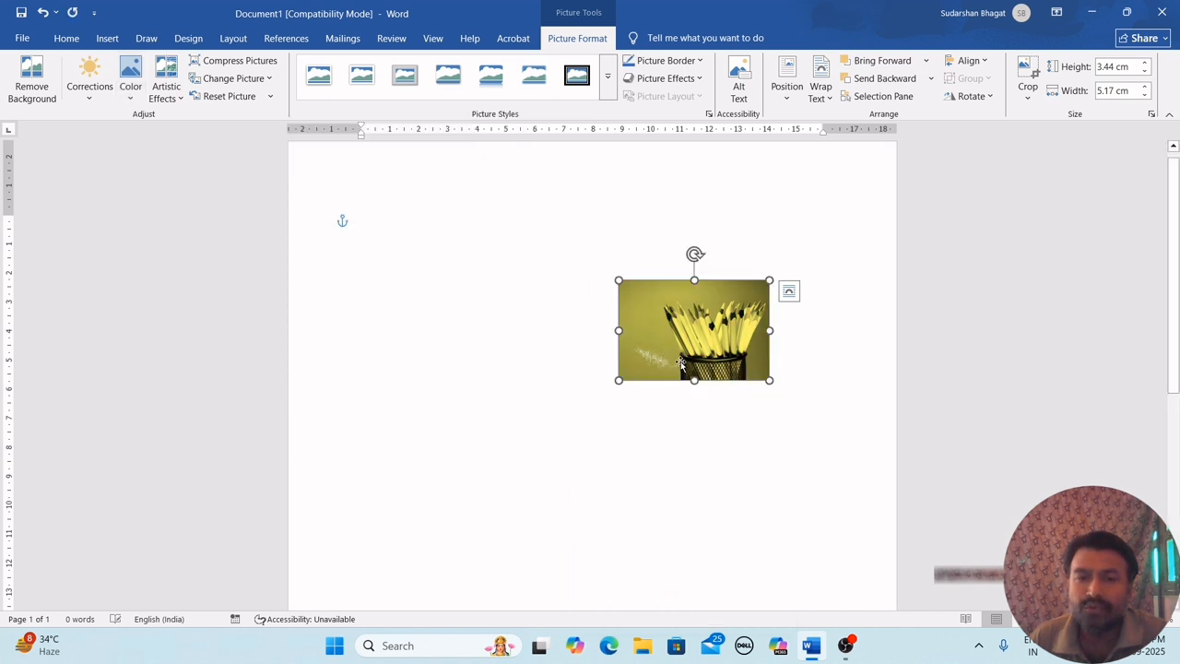
Step: Look through the color presets and preview artistic effects such as Blur and Glow Edges on the pencil picture without applying any
left_click(130, 86)
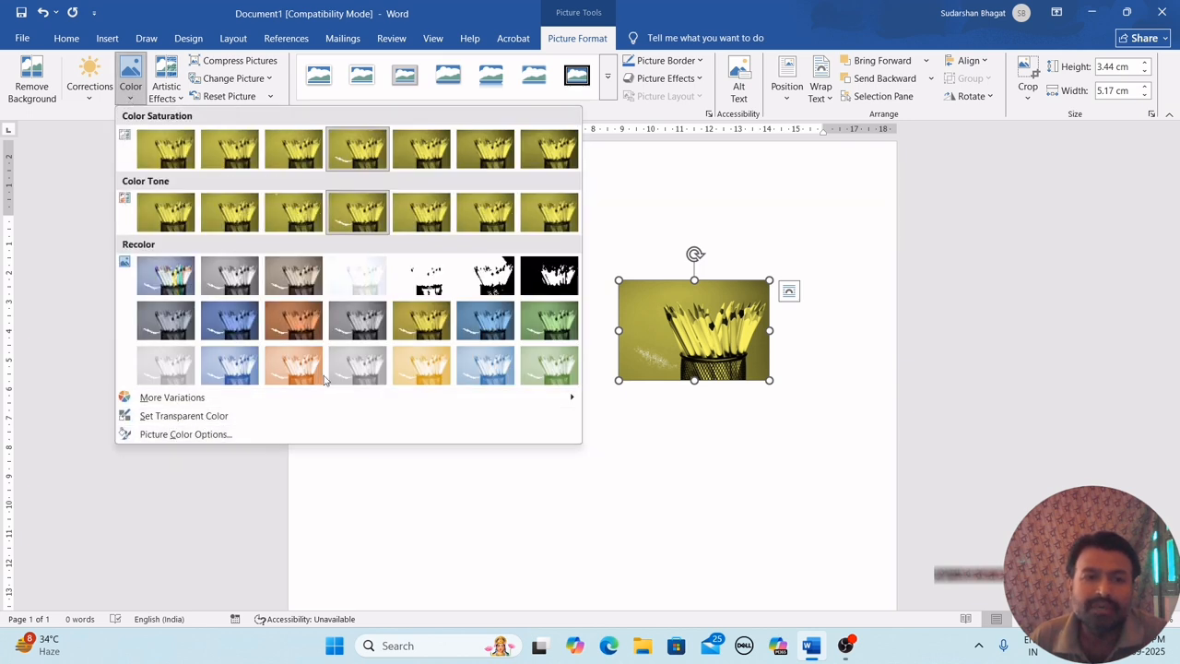
left_click(182, 99)
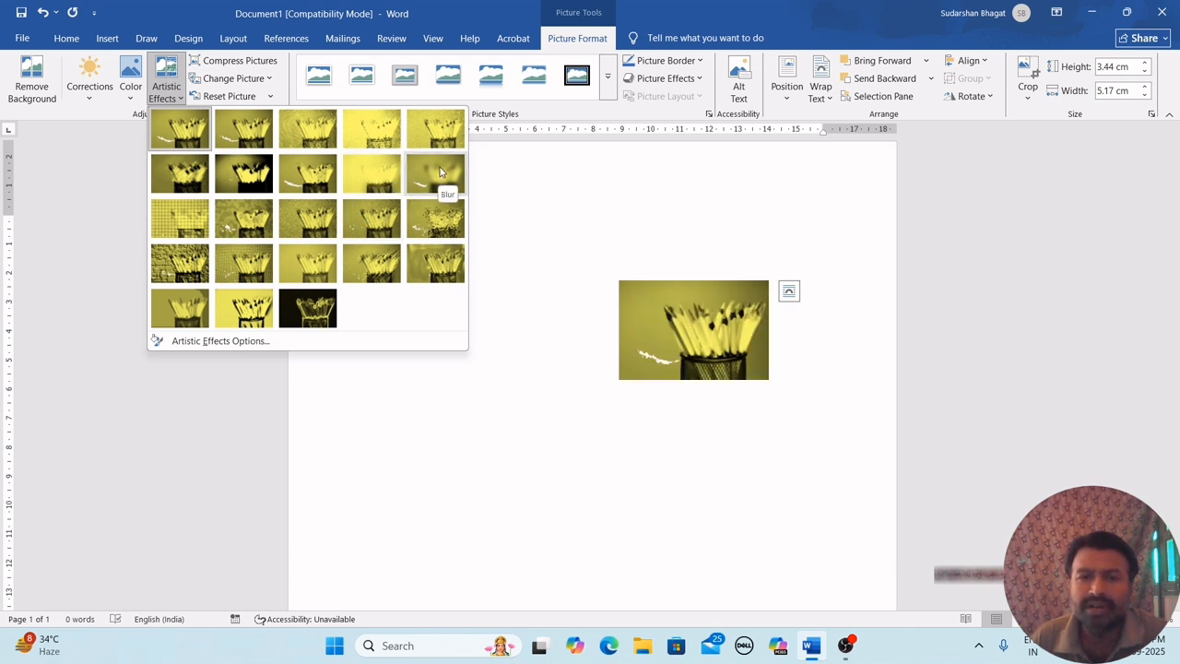
left_click(724, 332)
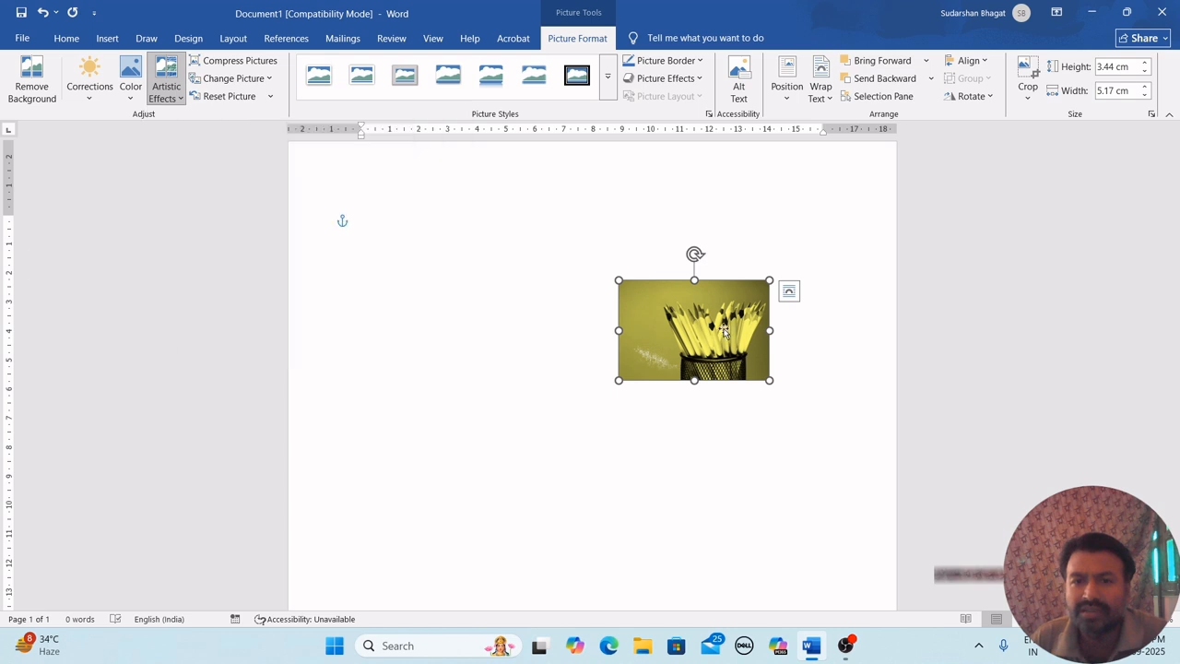
left_click(174, 98)
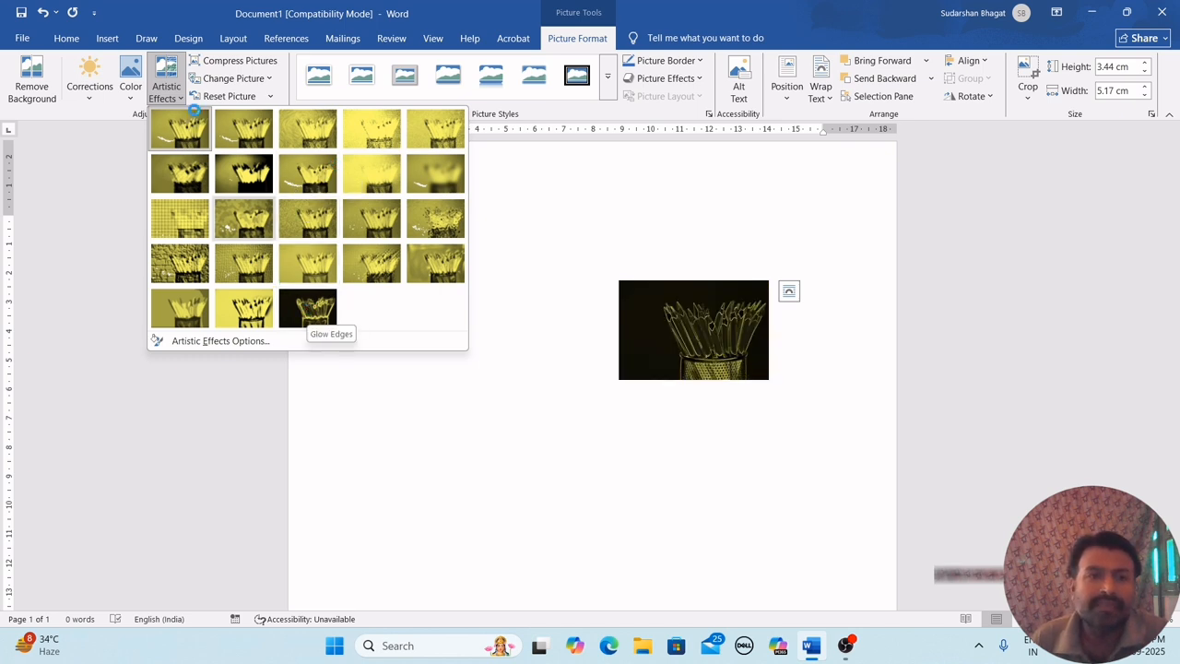
Step: Replace the pencil picture with bulb-5061963_1280 from the photonew folder on this device and move it to the page's upper left
left_click(270, 80)
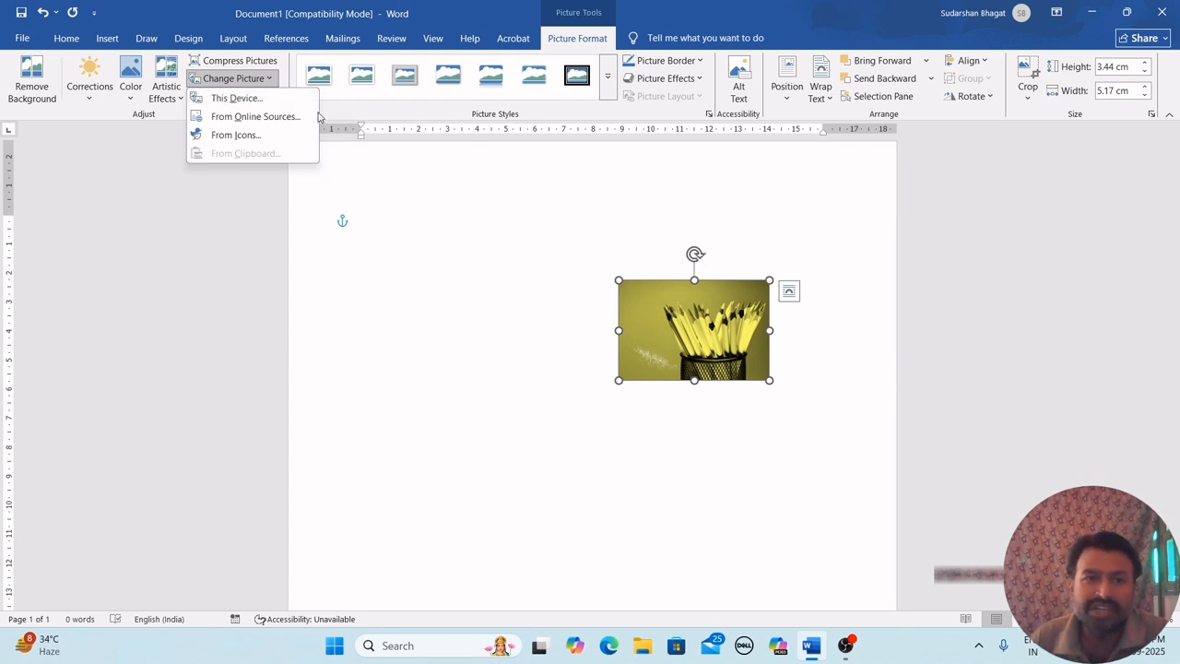
left_click(241, 98)
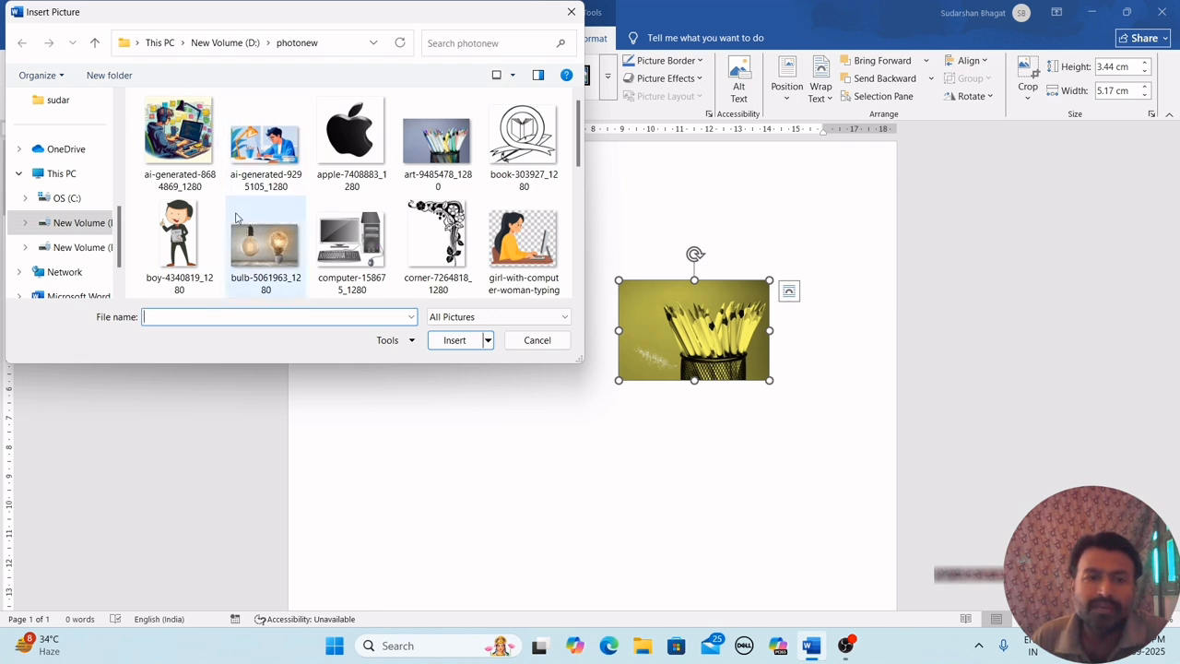
left_click(273, 256)
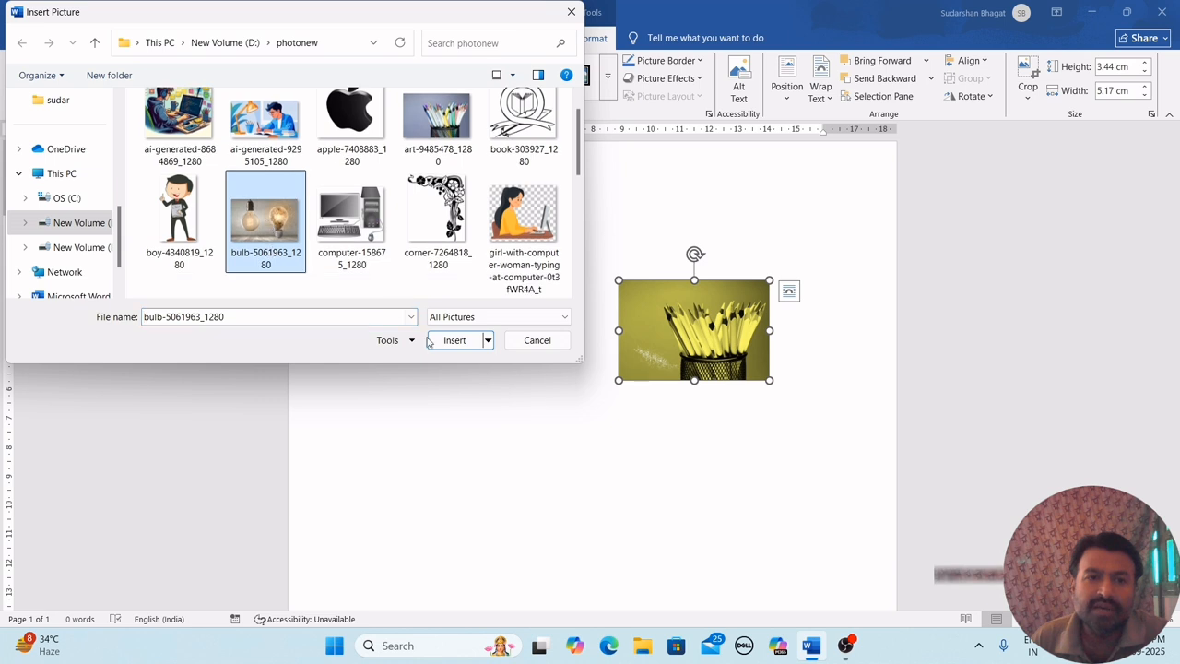
left_click(447, 344)
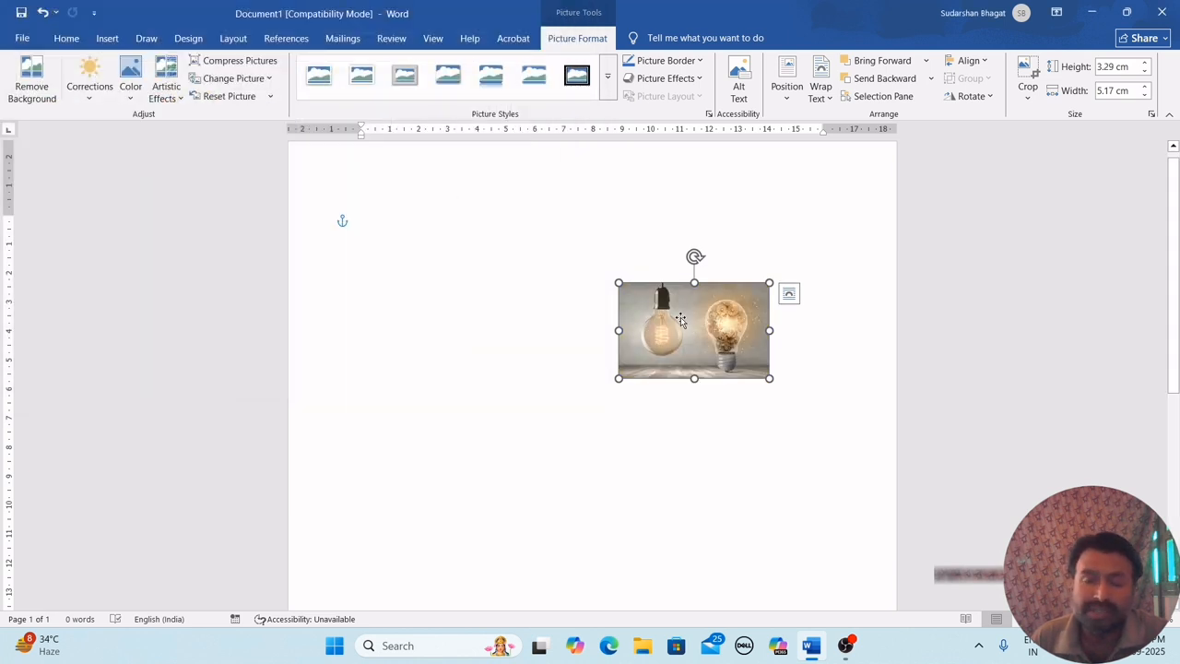
left_click_drag(681, 320, 437, 213)
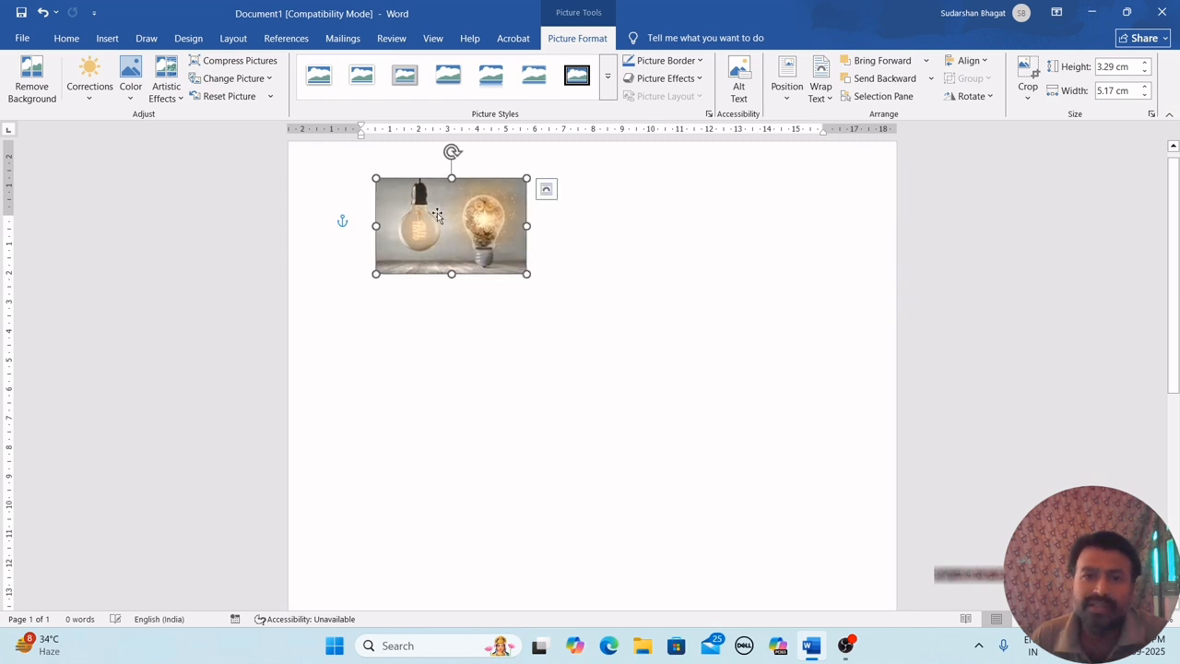
Step: Try resetting the bulb picture together with its size and shift the enlarged picture around the page to inspect it
left_click(270, 98)
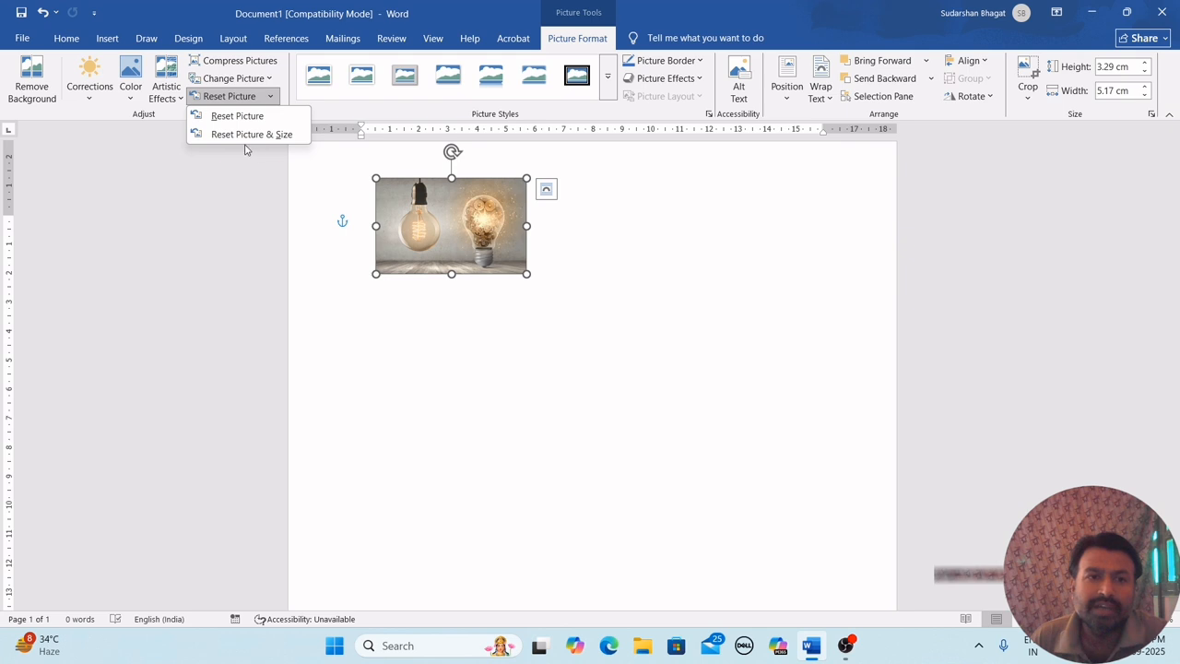
left_click(251, 135)
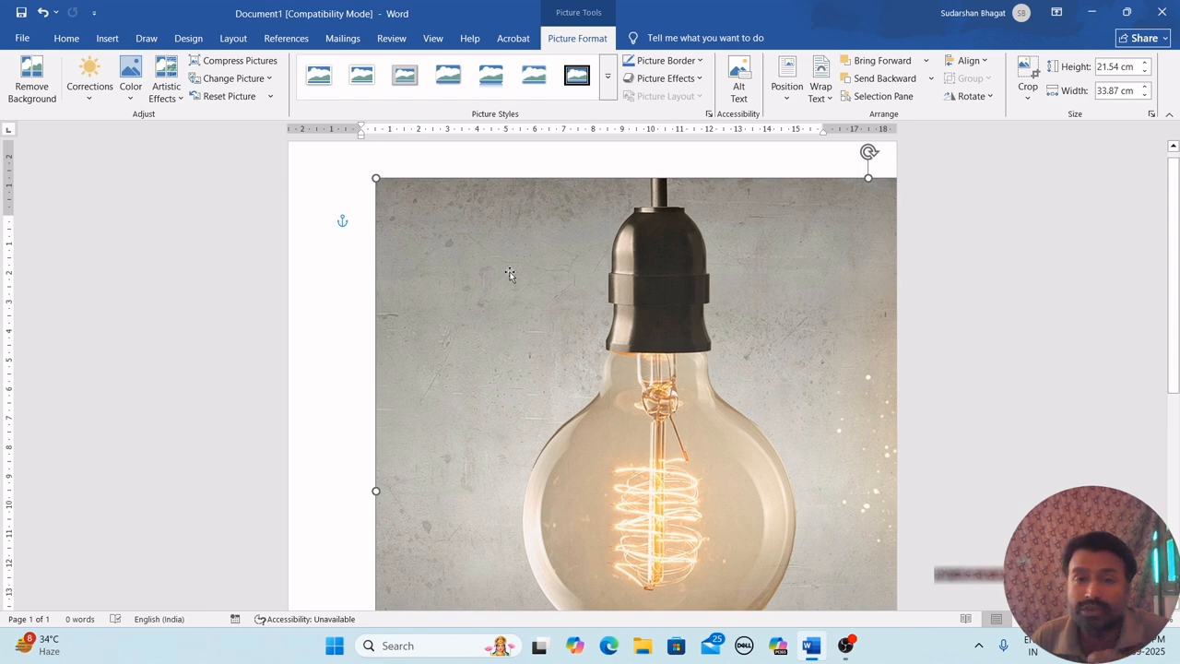
left_click_drag(566, 343, 342, 283)
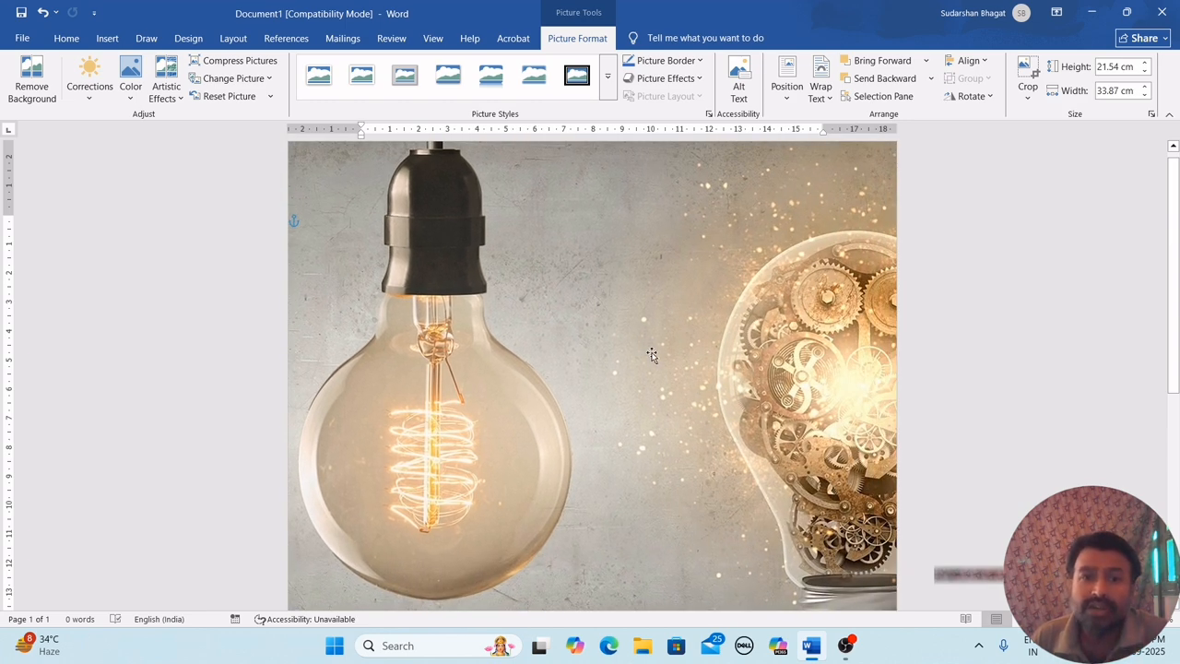
left_click_drag(648, 350, 502, 324)
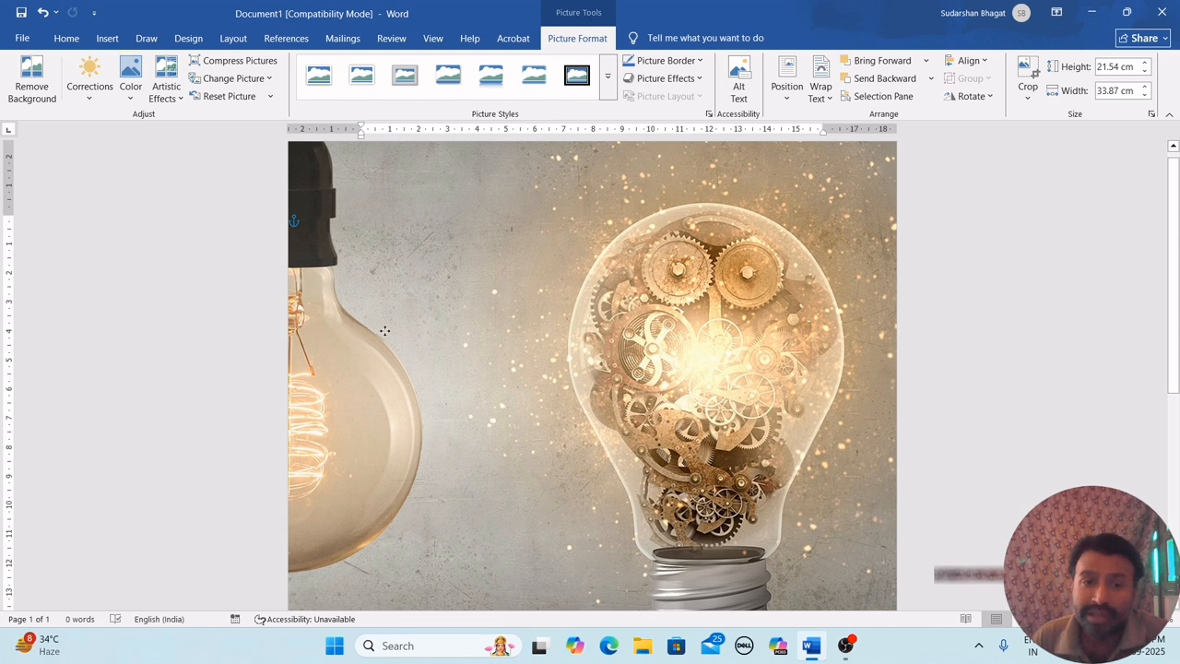
left_click_drag(385, 330, 655, 360)
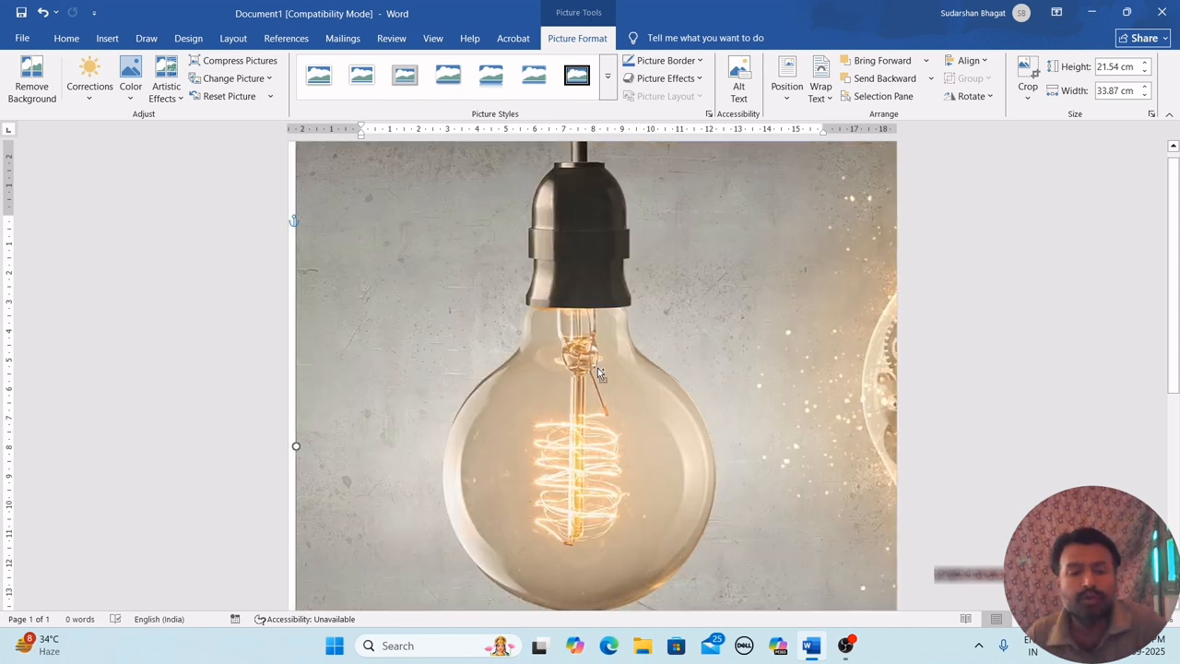
Step: Undo the moves of the enlarged bulb picture and the reset of its formatting and size
key("ctrl+z")
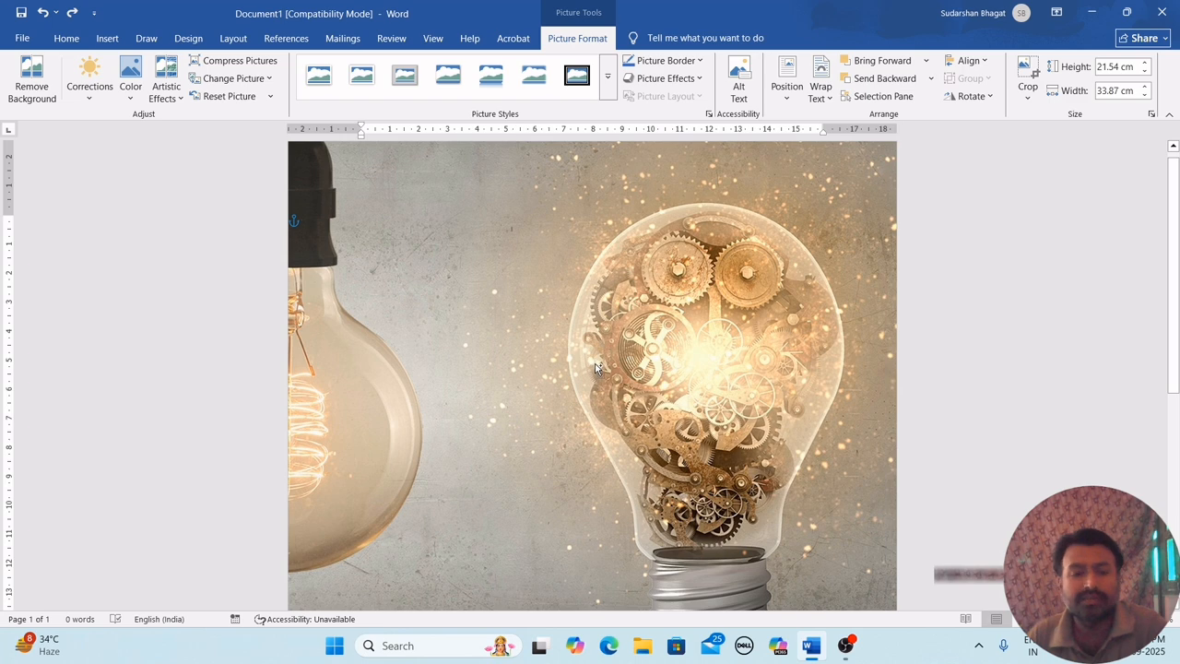
key("ctrl+y")
key("ctrl+z")
key("ctrl+z")
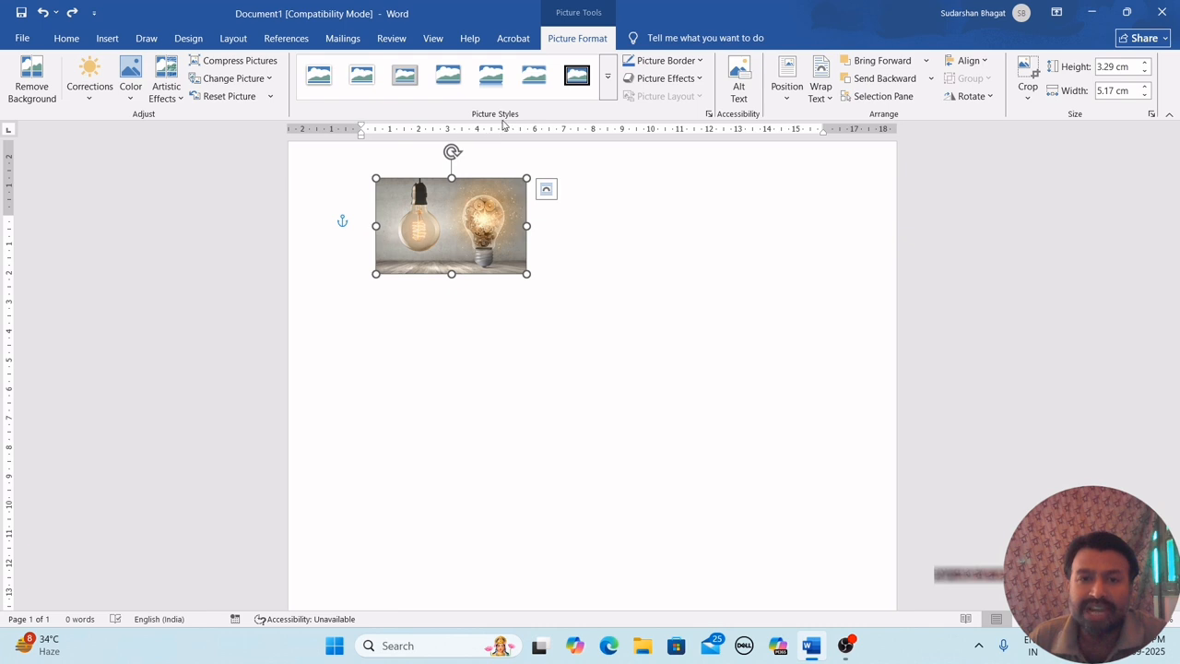
Step: Look through the picture styles for the bulb picture and move the picture to the middle of the page
left_click(608, 83)
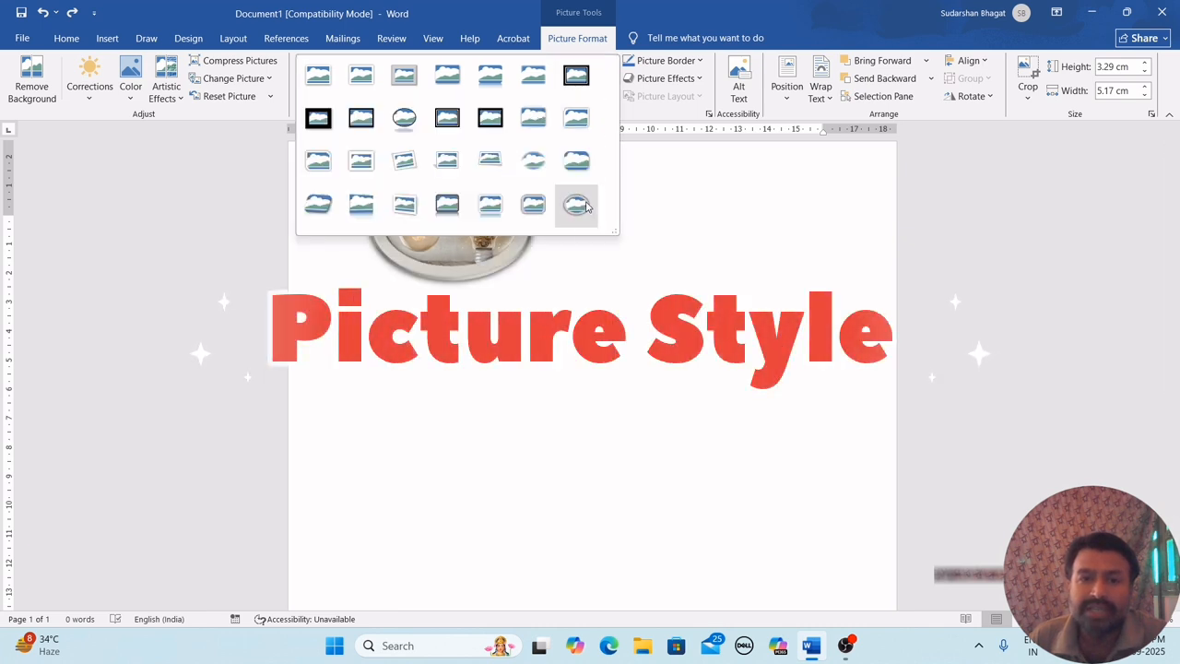
left_click(448, 254)
left_click_drag(477, 245, 592, 411)
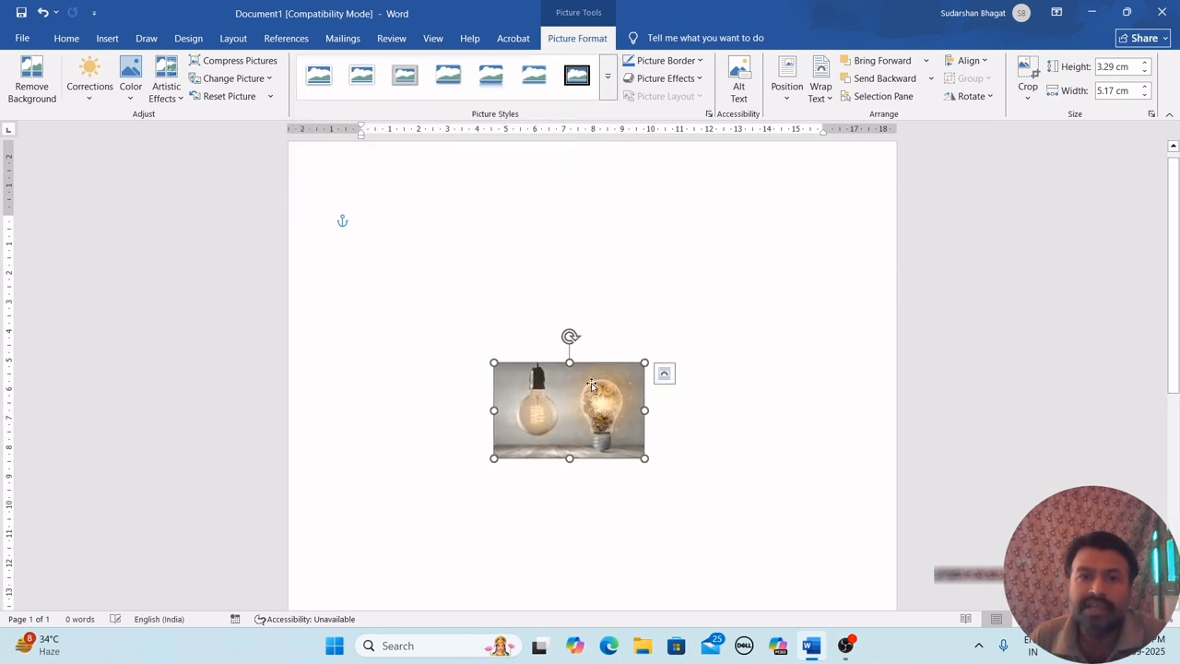
Step: Try the tilted white-frame picture style on the bulb picture
left_click(612, 79)
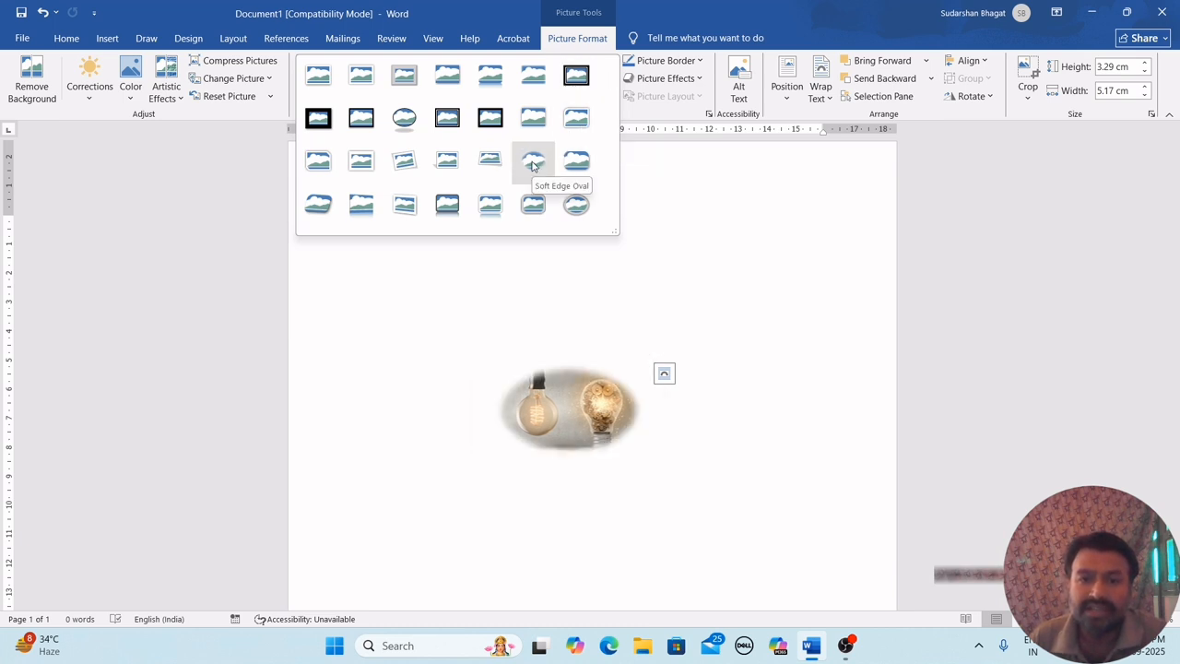
left_click(403, 161)
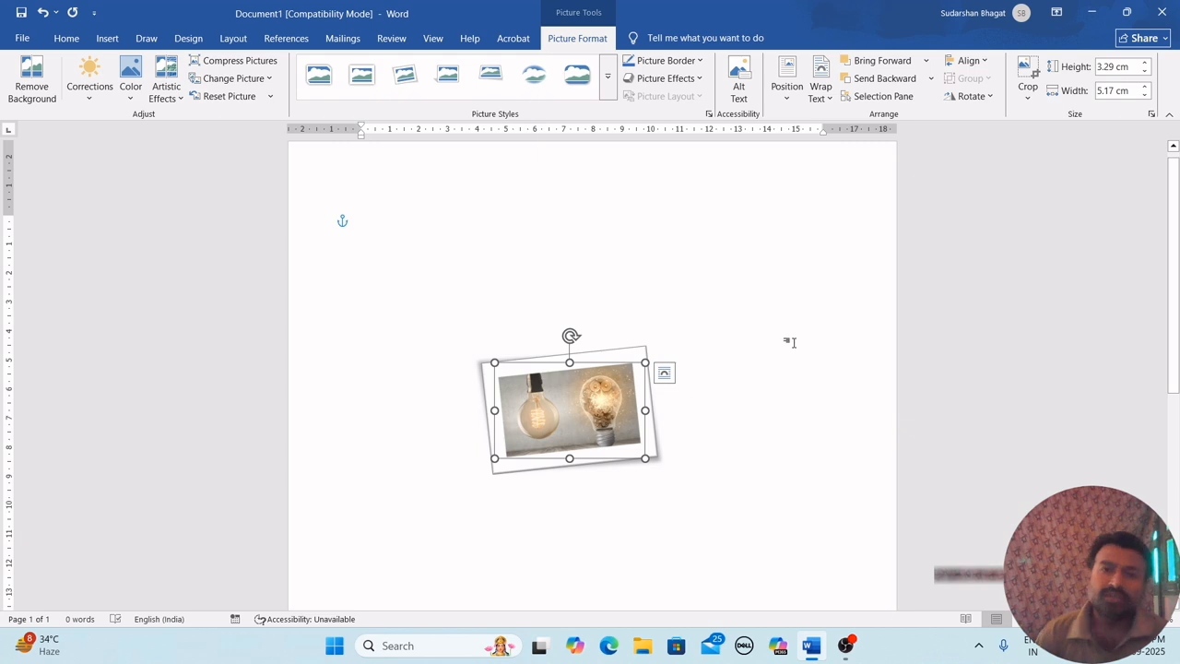
left_click(602, 82)
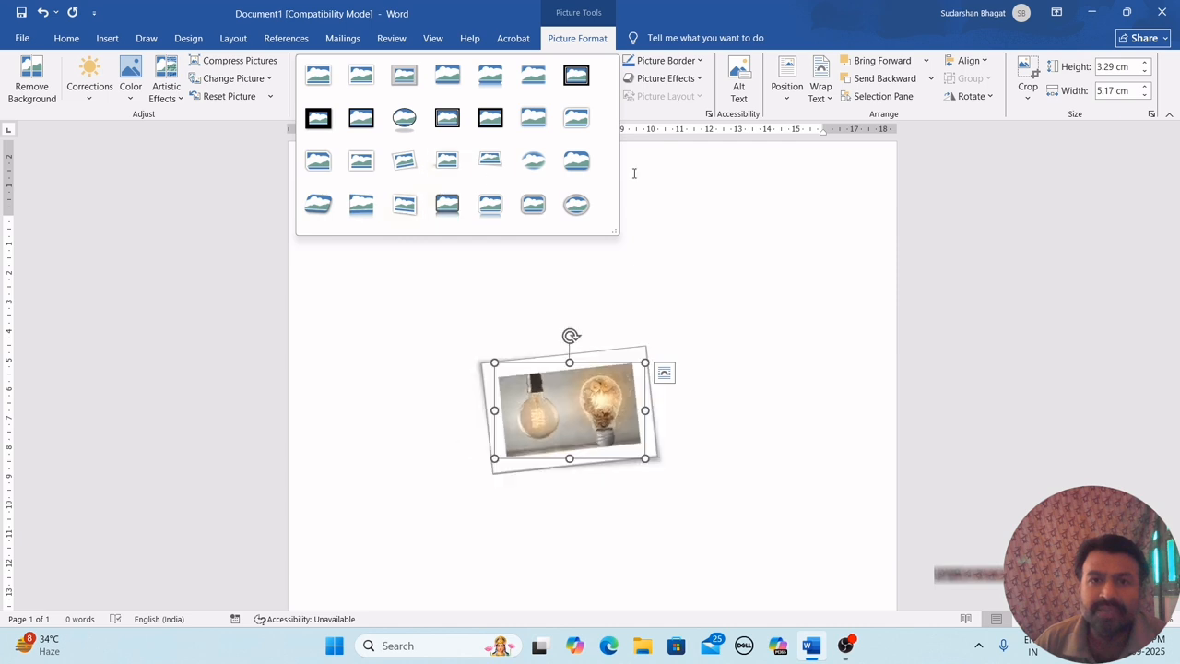
left_click(689, 181)
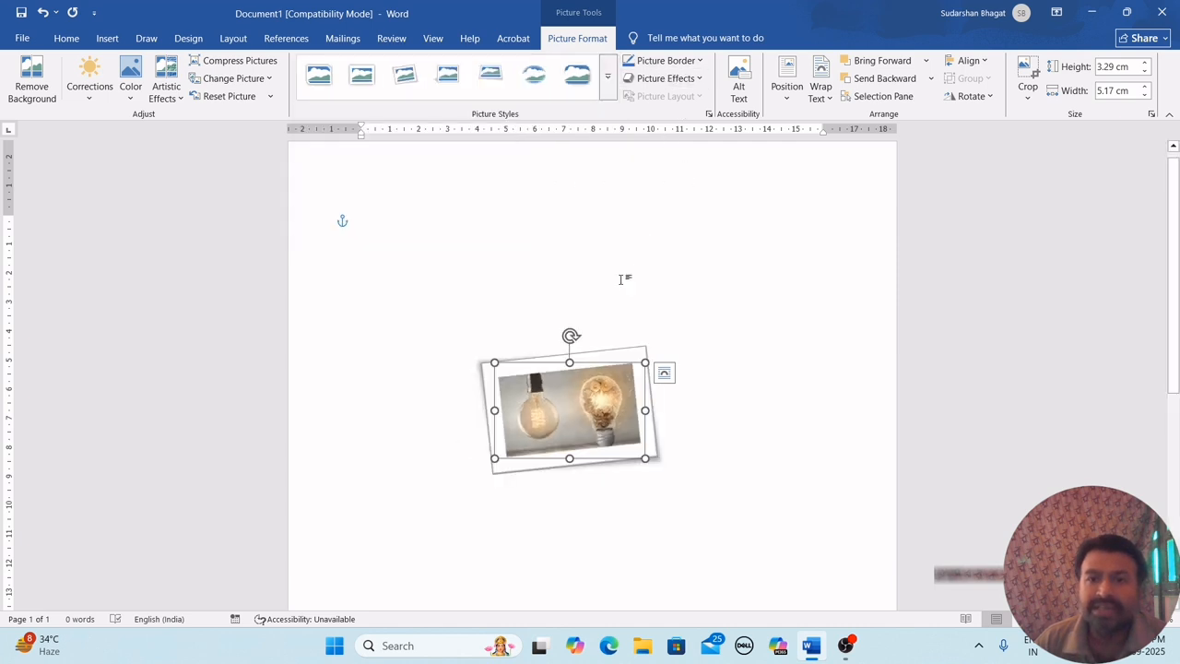
left_click(823, 423)
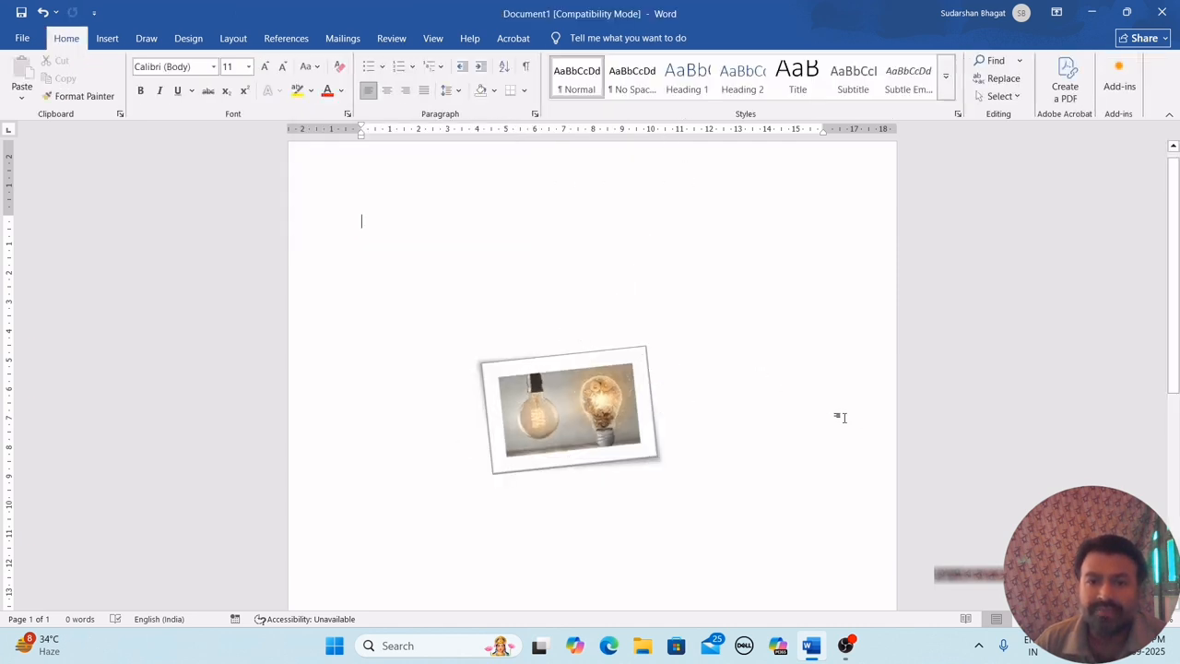
Step: Preview other picture styles such as Simple Frame, White on the bulb picture without applying one
left_click(553, 403)
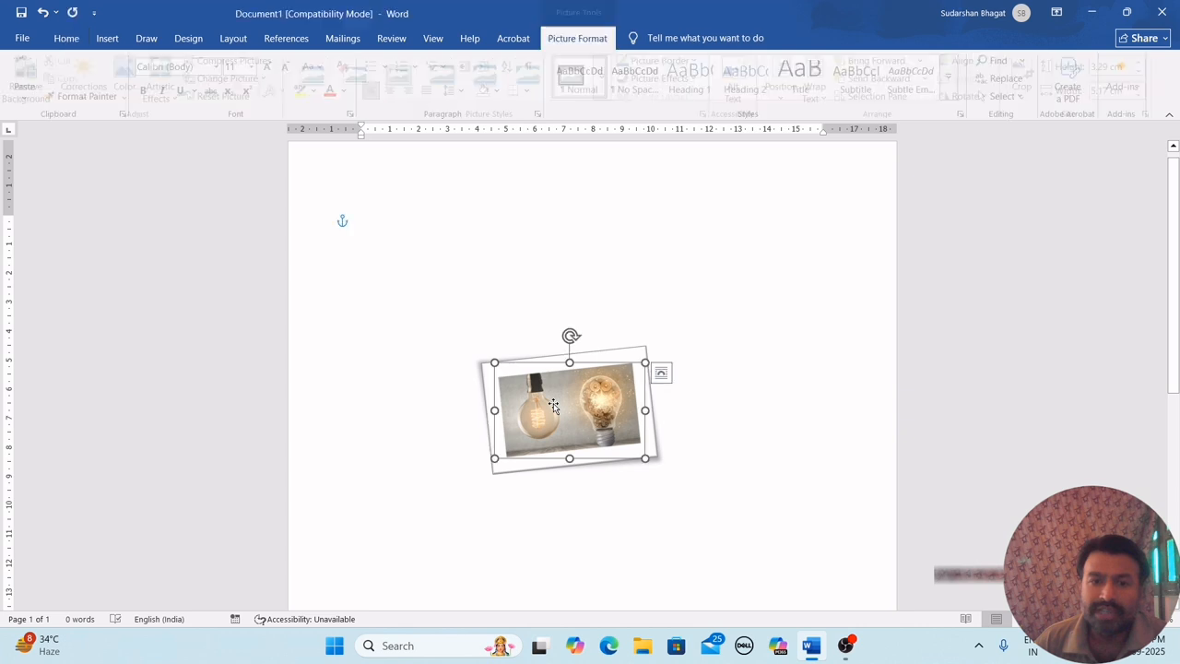
left_click(611, 81)
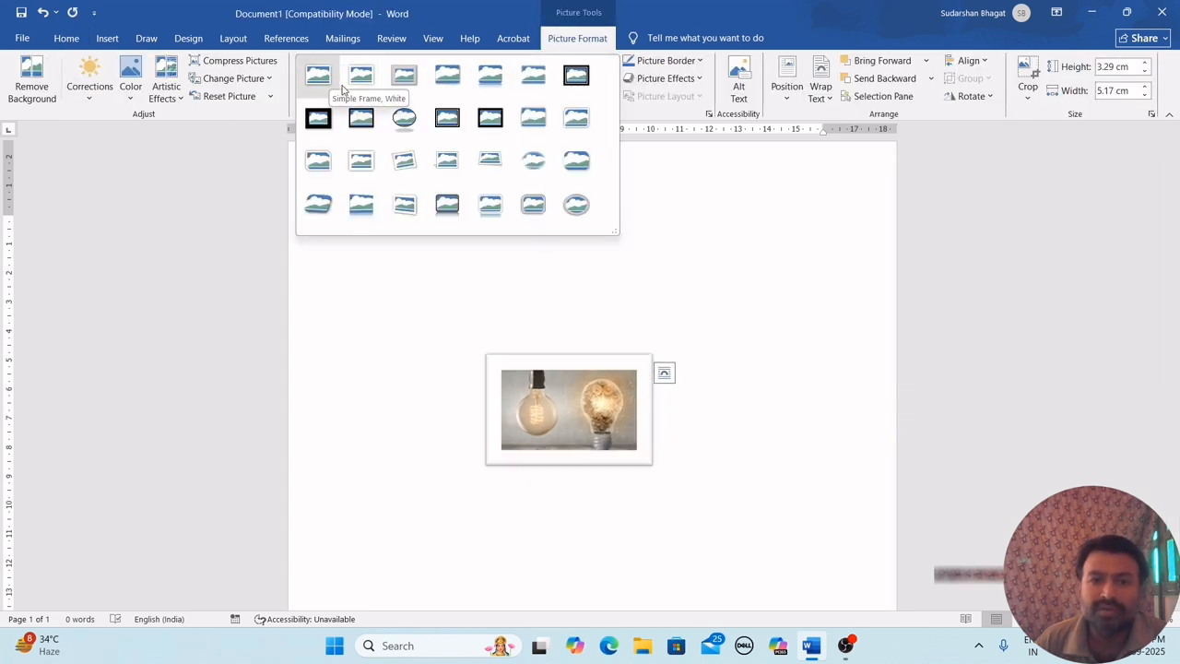
left_click(401, 191)
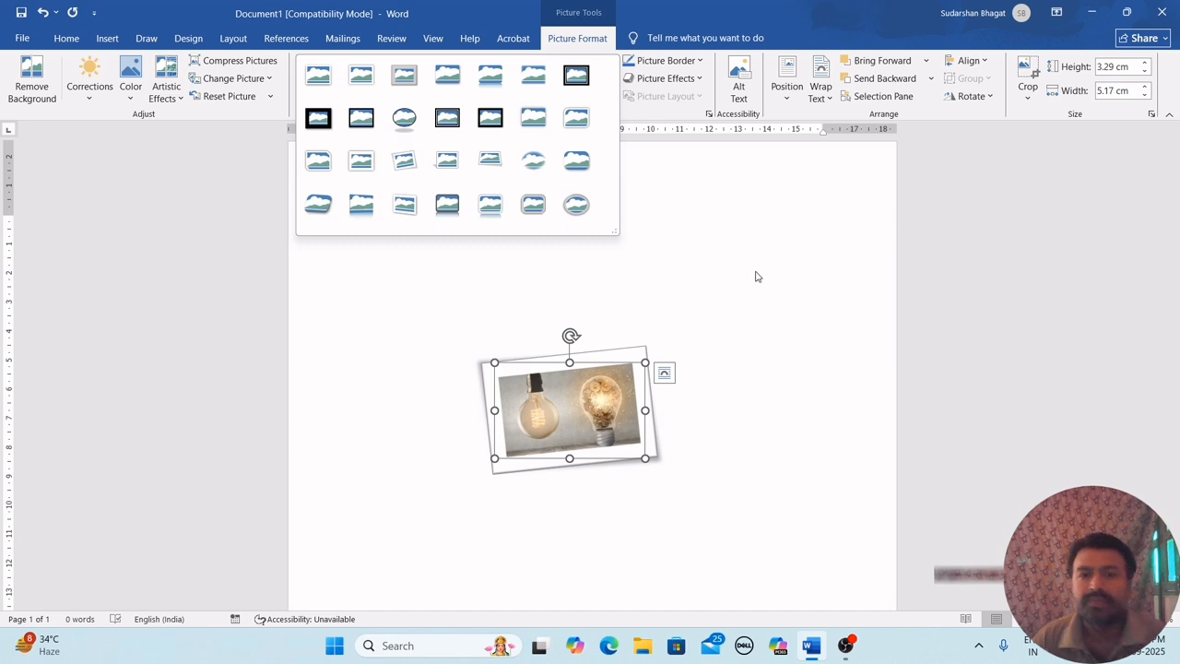
left_click(735, 369)
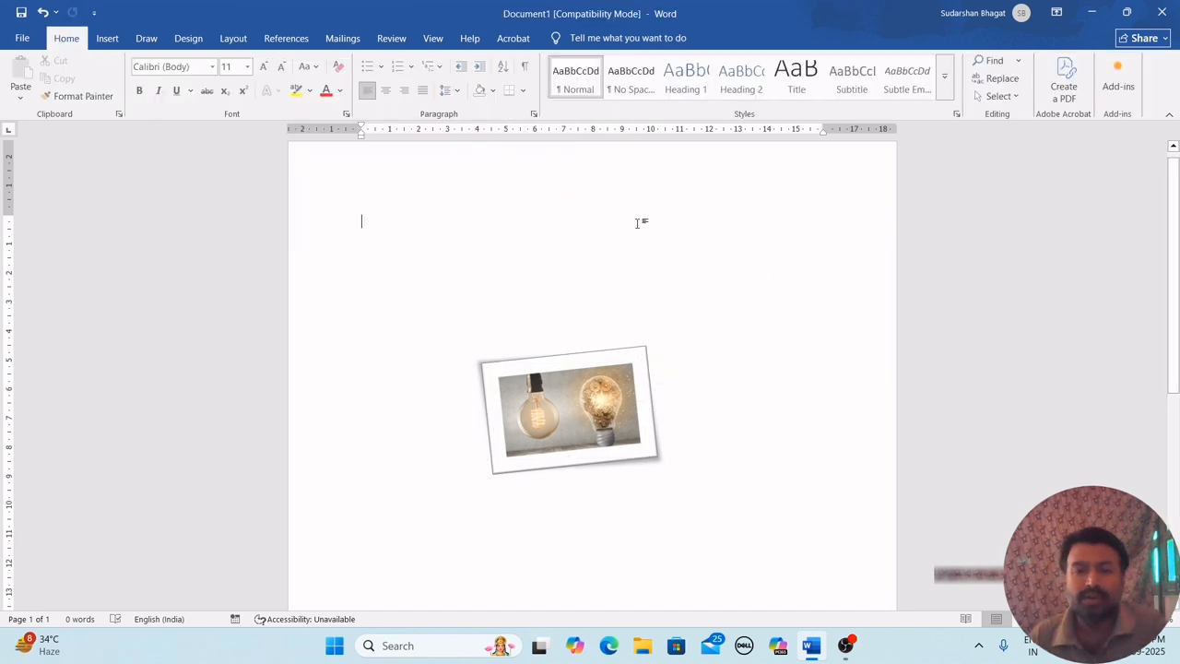
Step: Undo the tilted white-frame style on the bulb picture and keep the picture selected
left_click(591, 397)
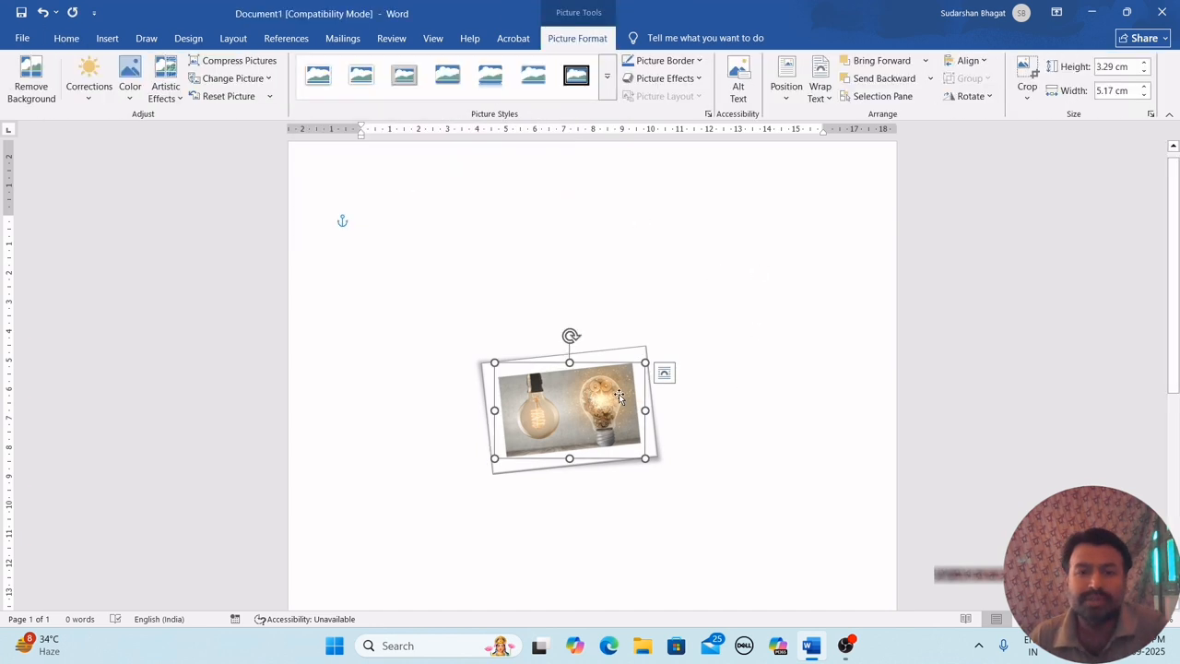
key("ctrl+z")
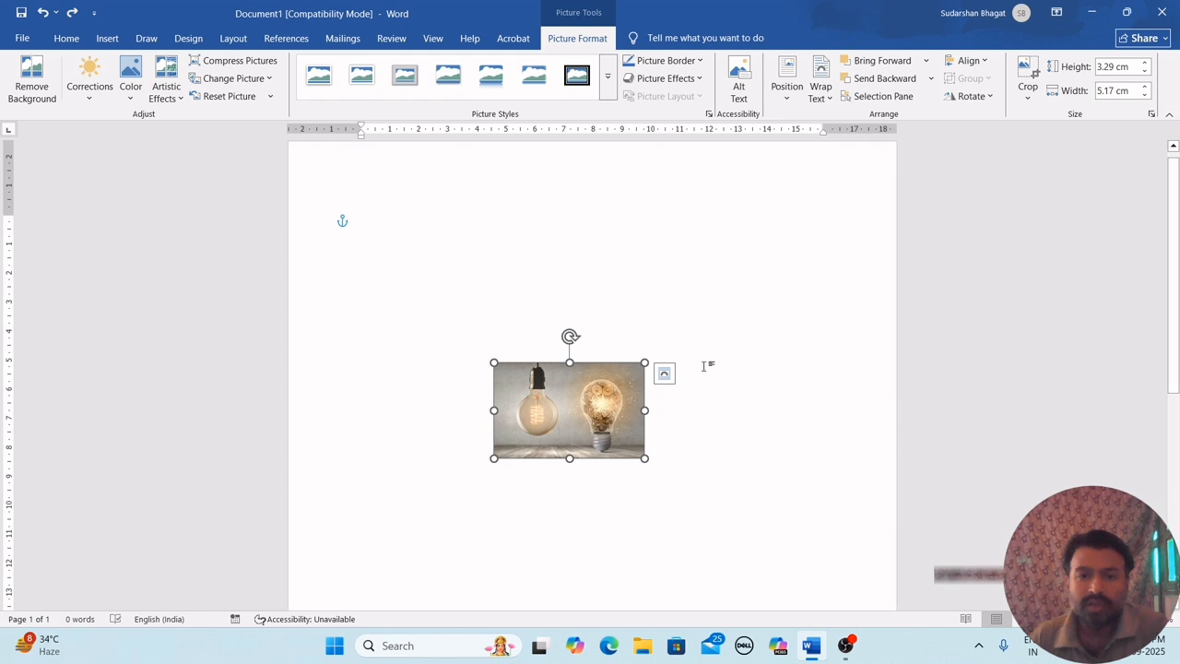
left_click(717, 408)
left_click(591, 405)
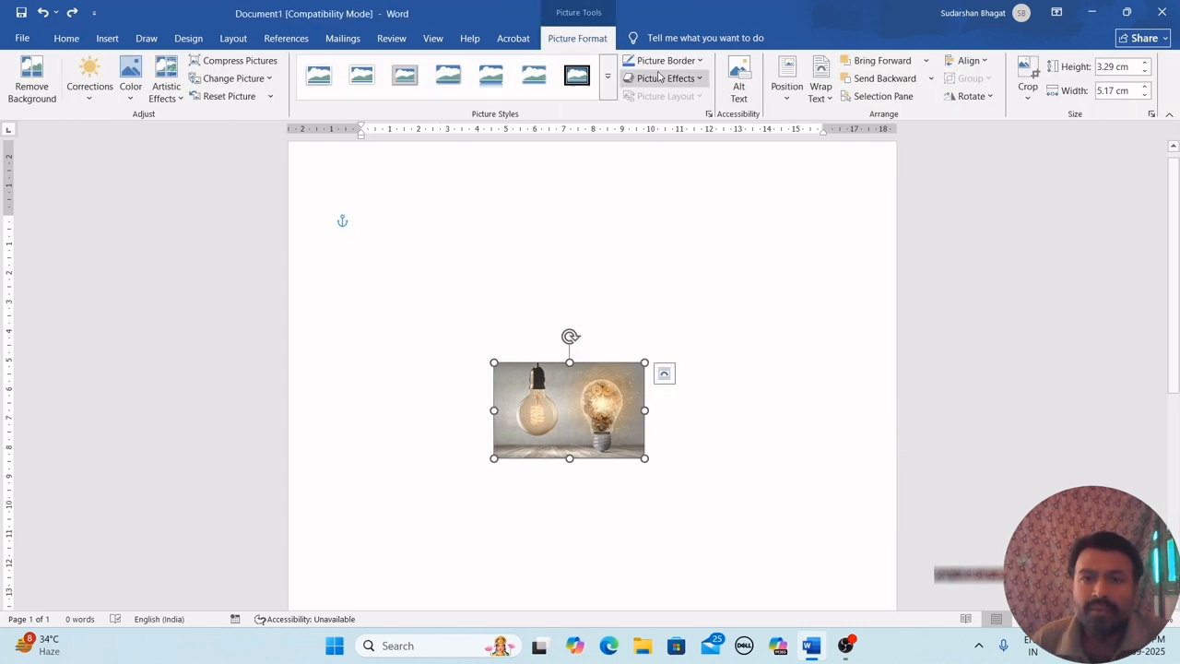
Step: Give the bulb picture a 2¼ pt border in the standard red color
left_click(682, 63)
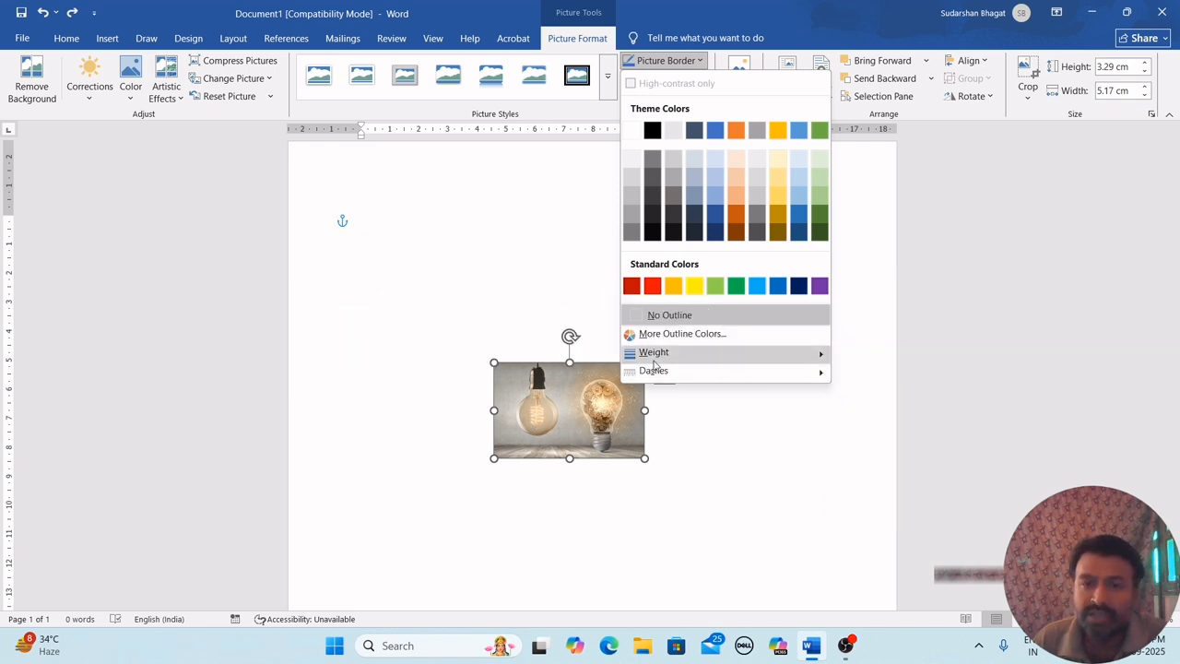
mouse_move(654, 362)
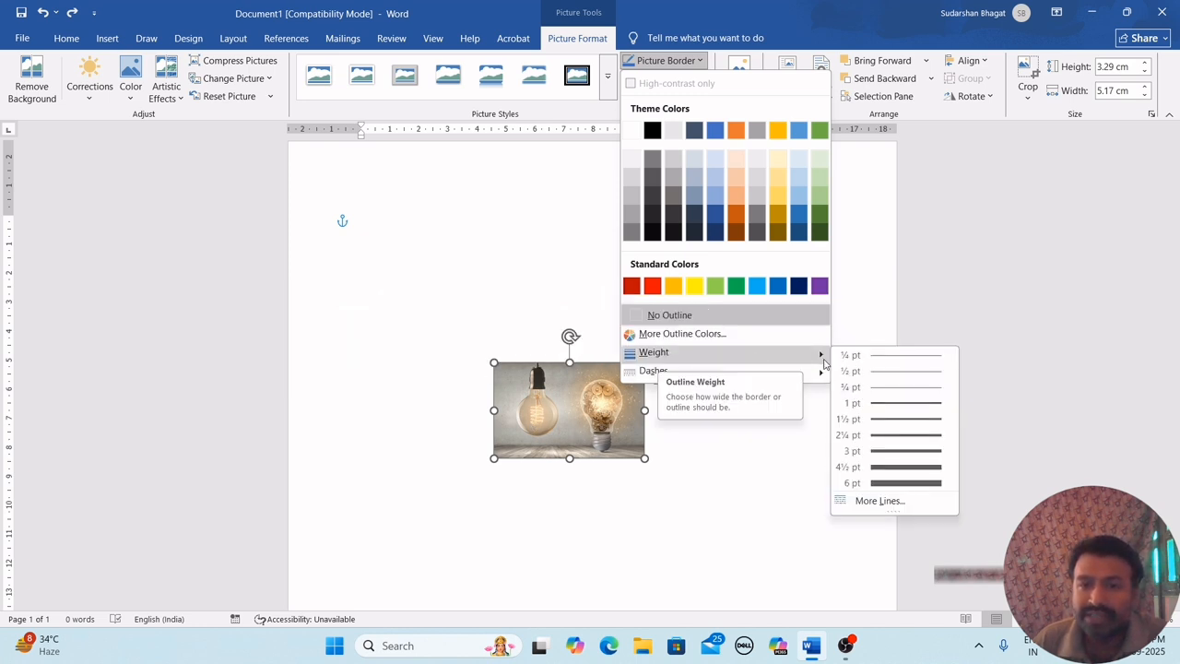
left_click(890, 434)
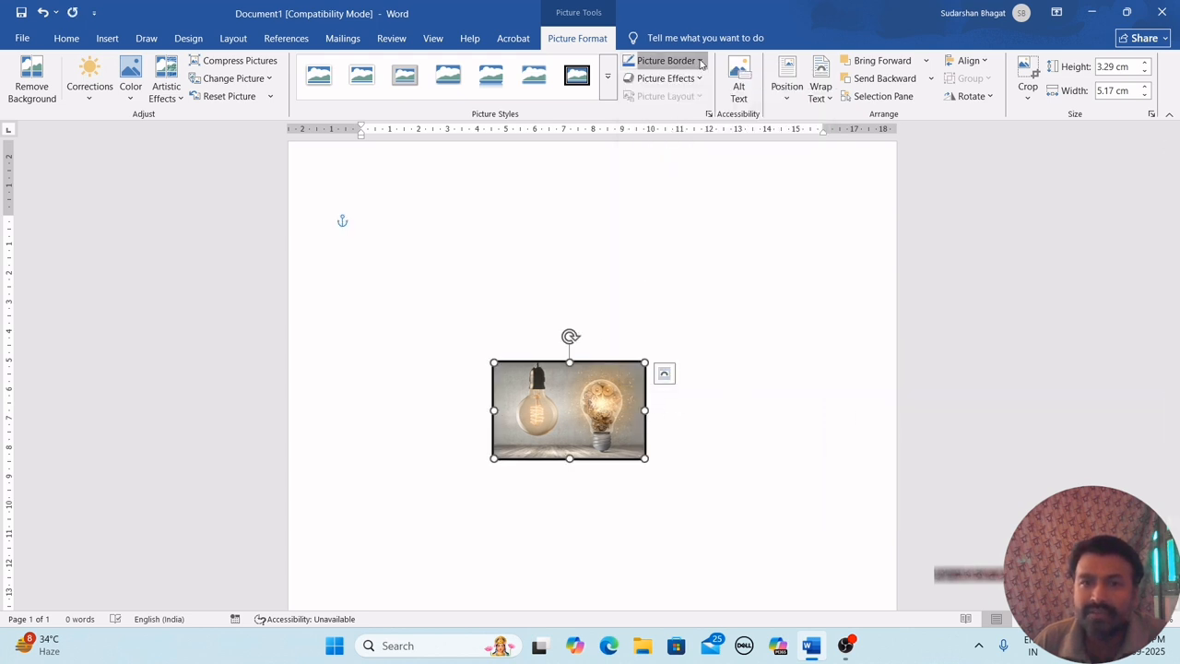
left_click(666, 61)
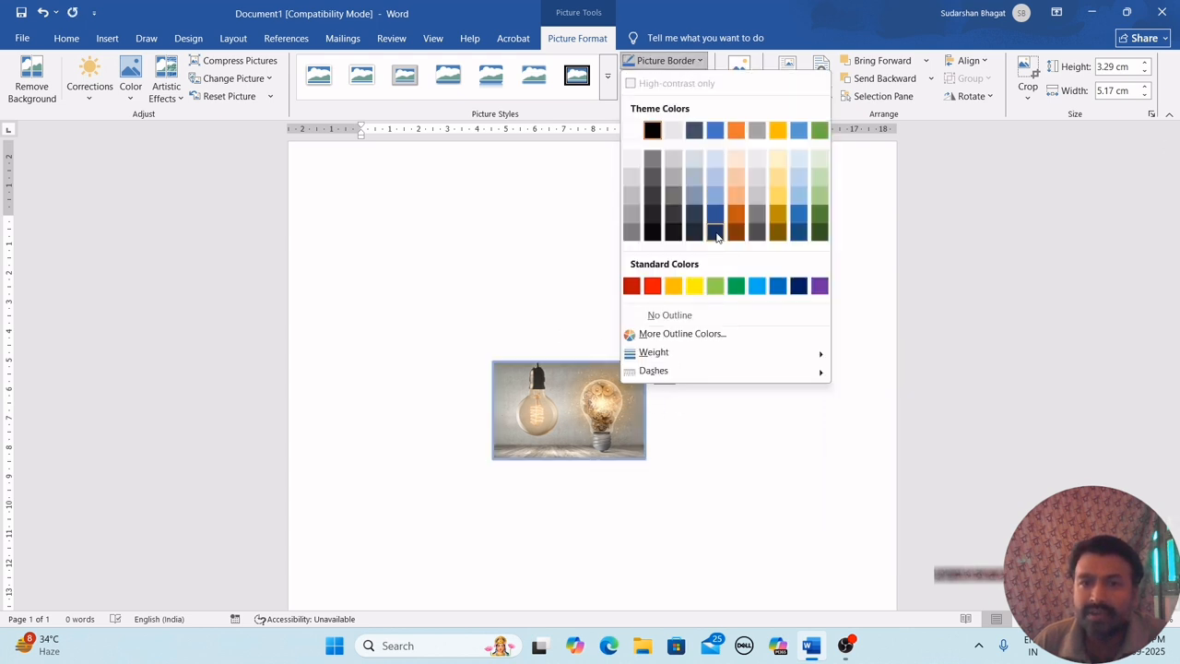
left_click(654, 287)
Step: Change the picture border to a custom magenta picked from the color spectrum and move the picture slightly higher on the page
left_click(673, 61)
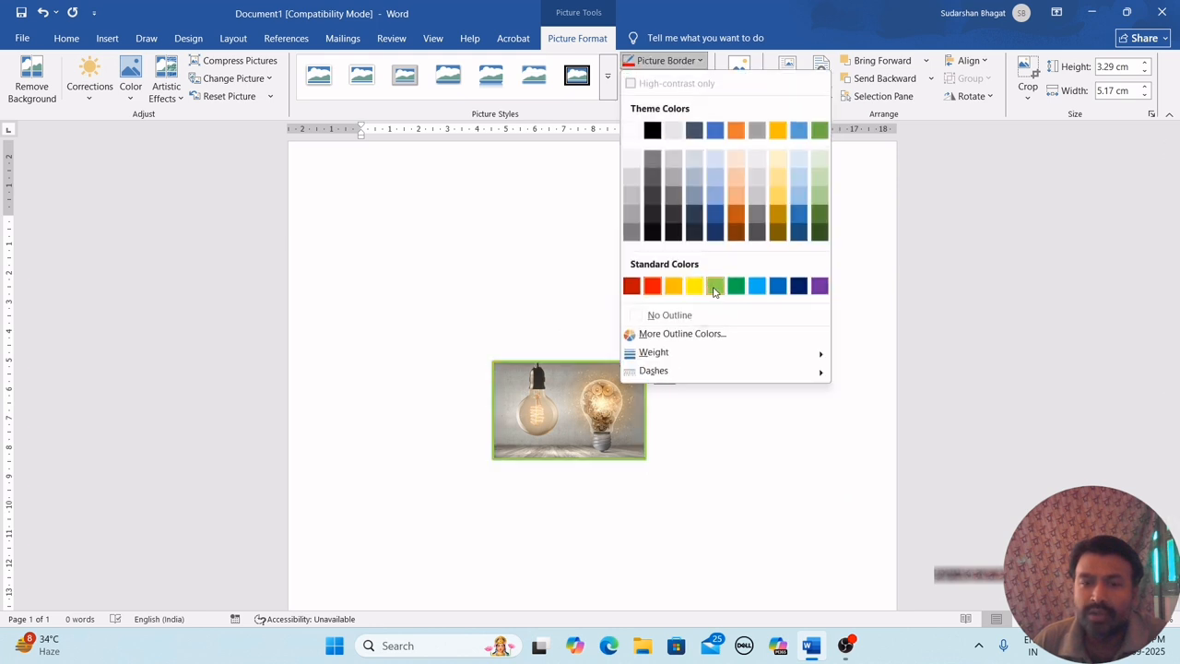
left_click(727, 335)
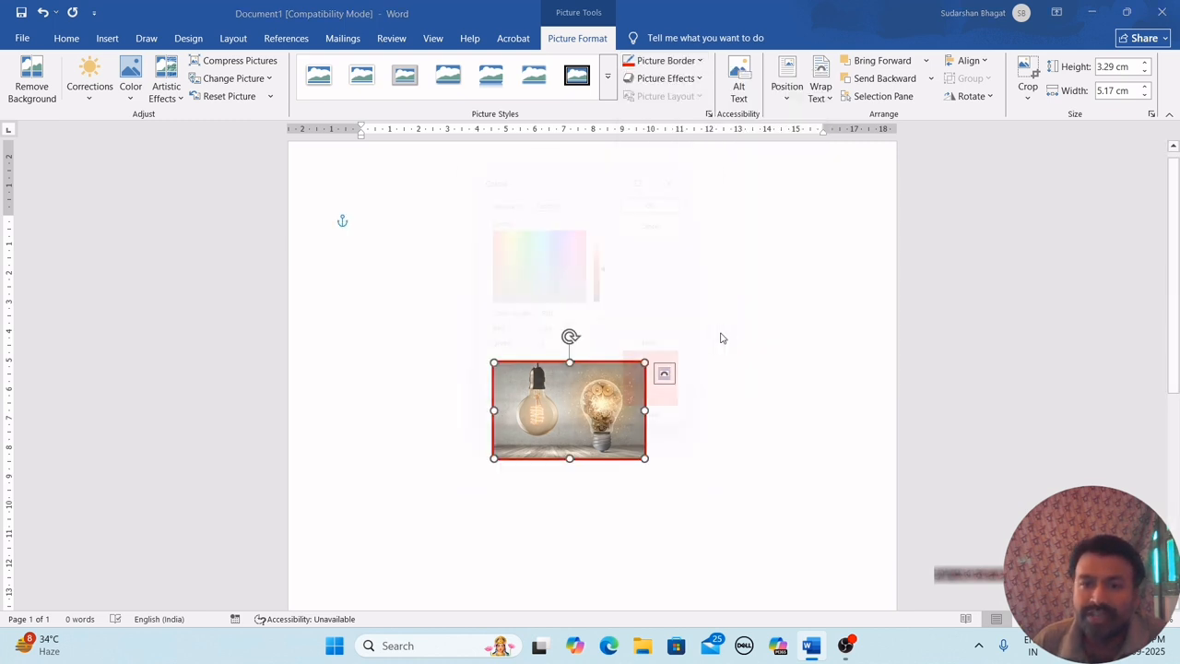
left_click_drag(564, 263, 583, 231)
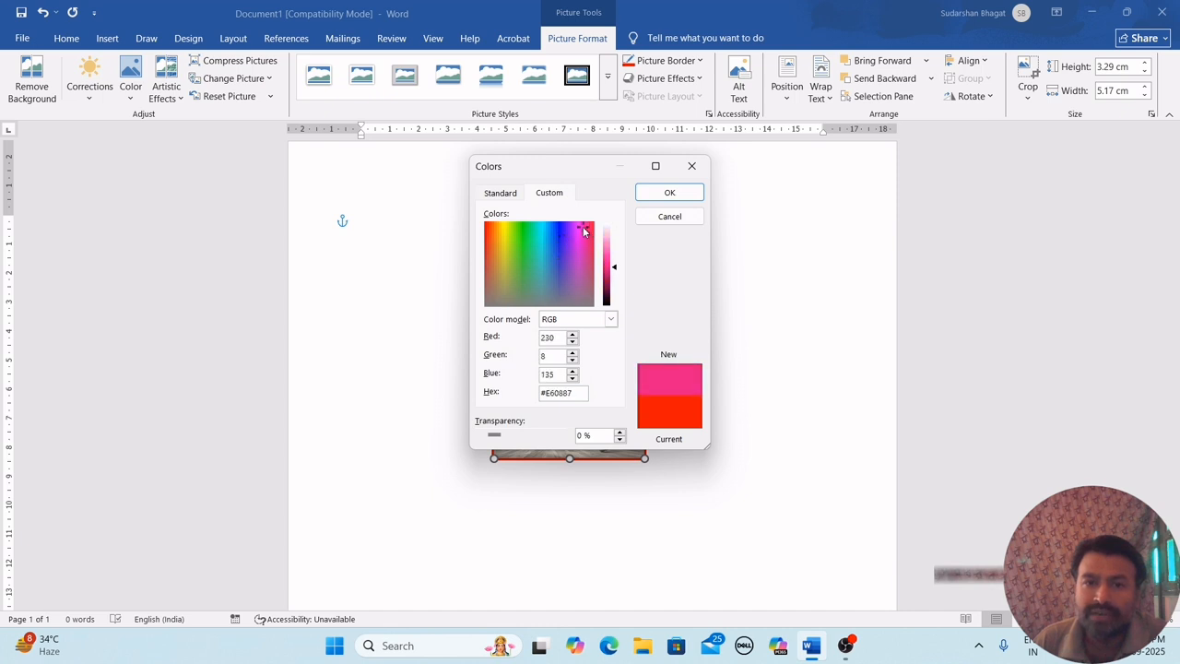
left_click(669, 193)
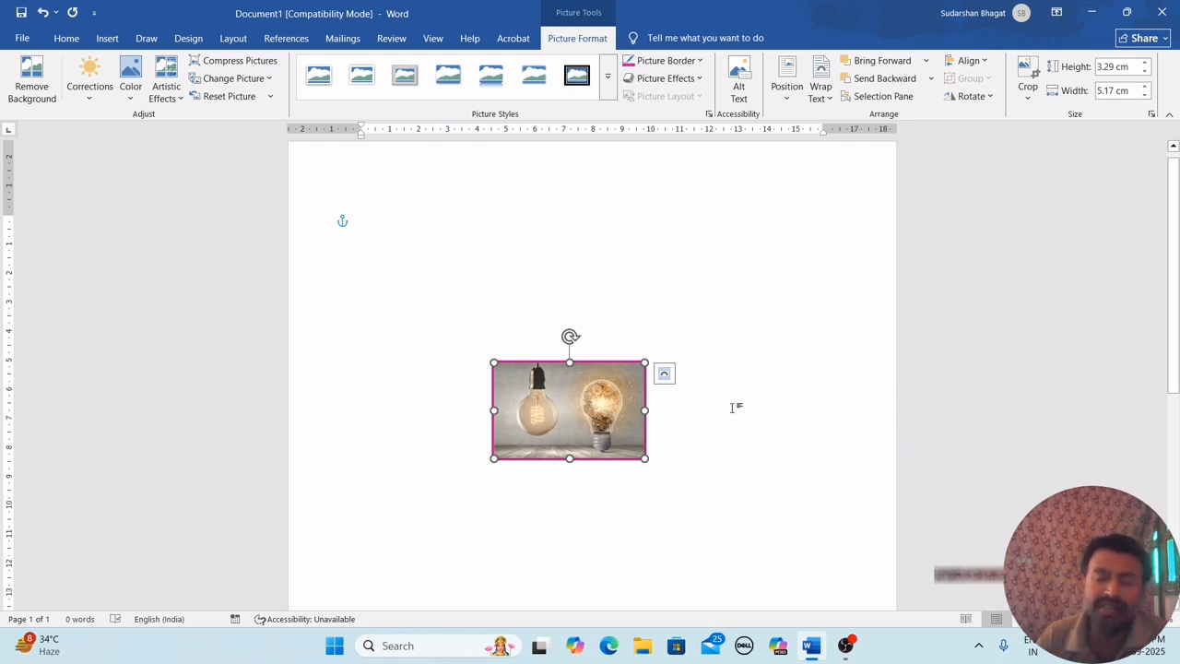
left_click_drag(584, 413, 578, 364)
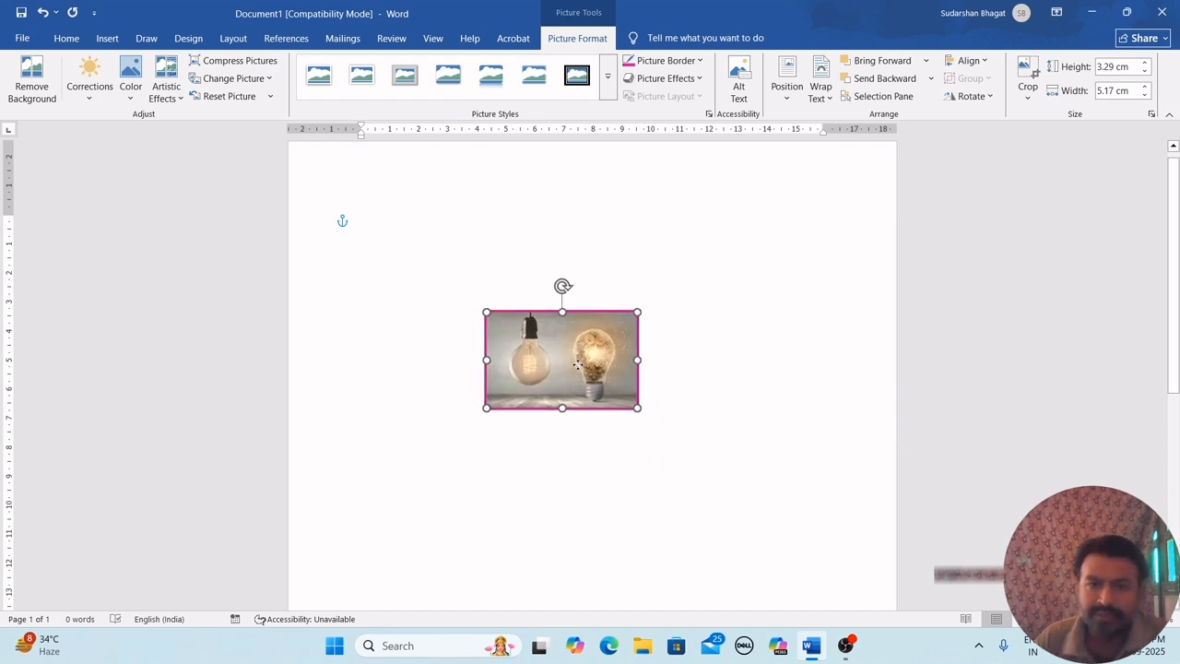
Step: Apply the first preset effect in the third row, an upright 3-D block, to the bulb picture
left_click(700, 79)
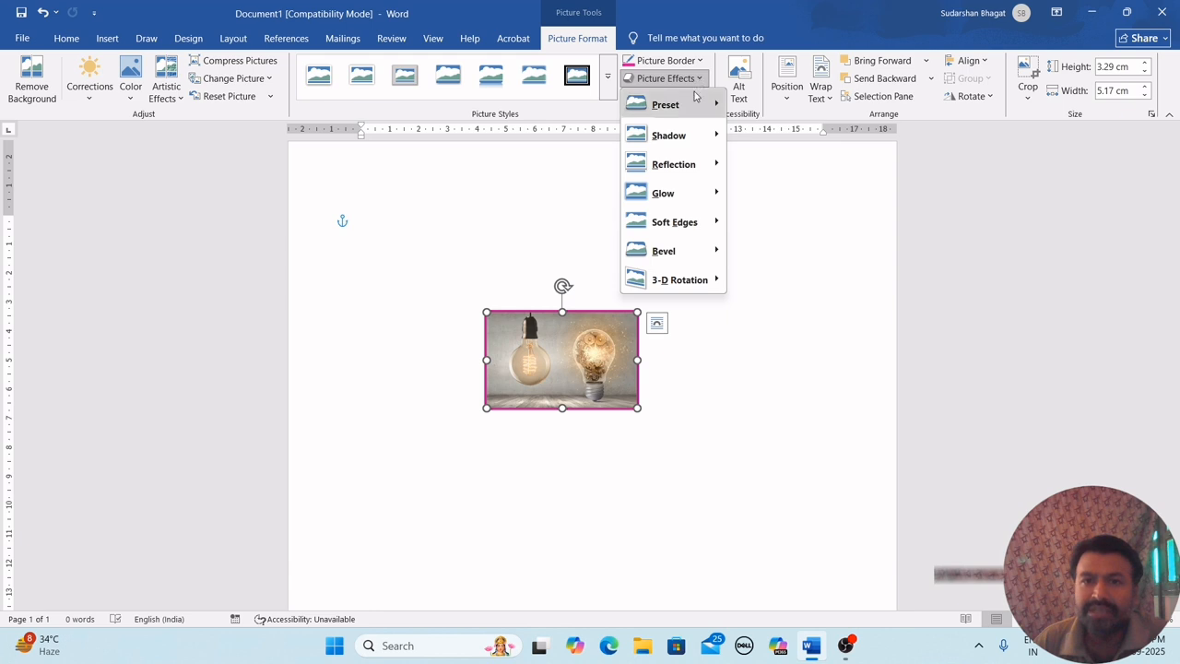
mouse_move(690, 105)
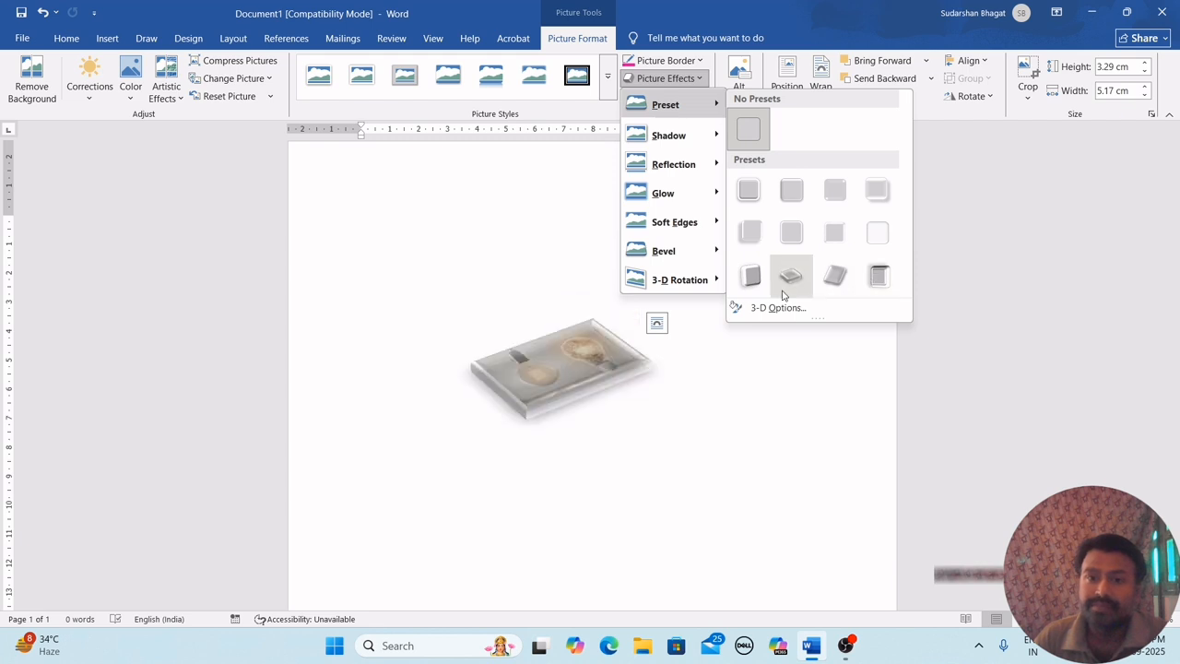
left_click(751, 279)
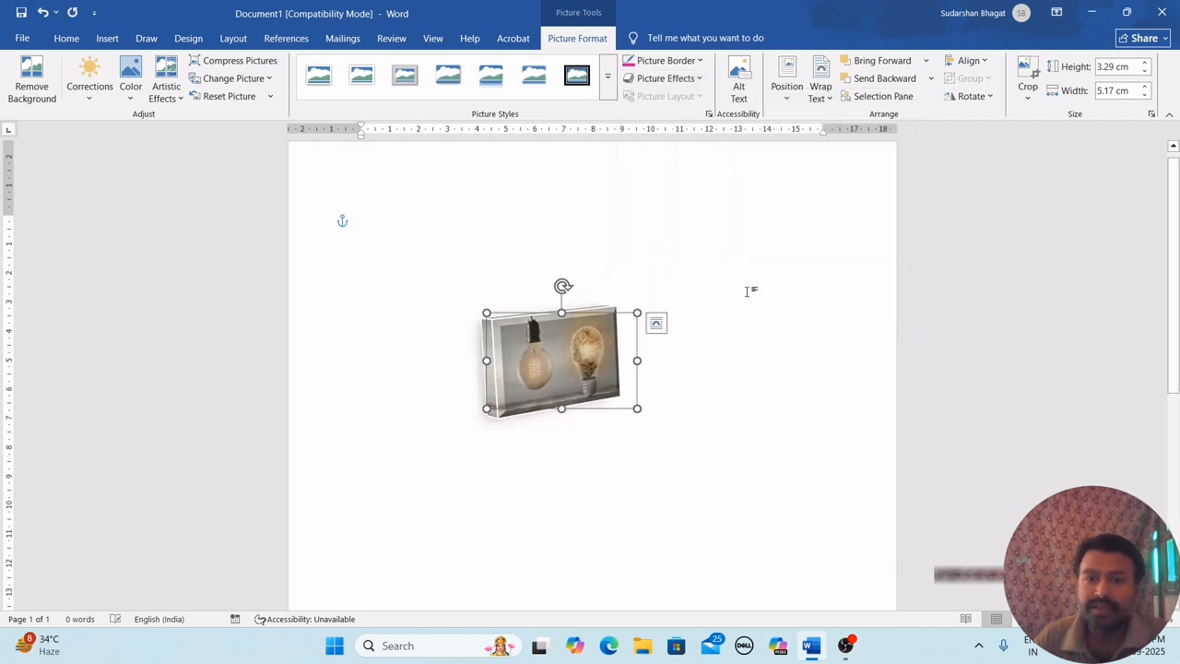
left_click(747, 375)
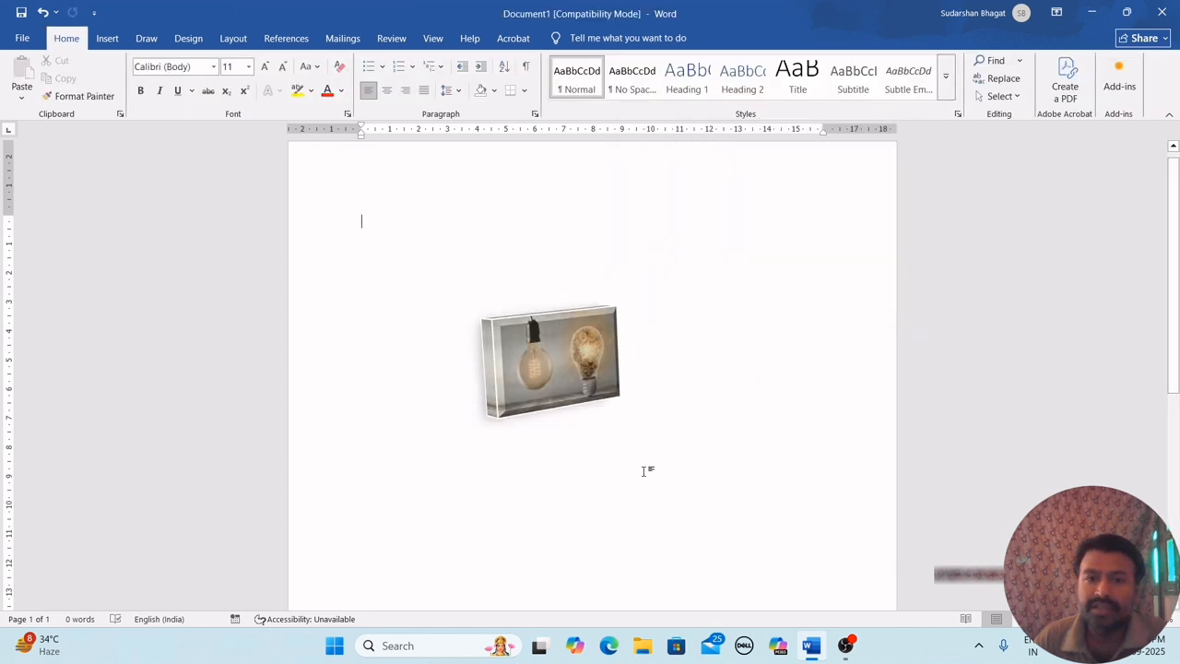
Step: Look through the shadow and reflection effects and try the second-row orange glow variation on the bulb picture
left_click(572, 371)
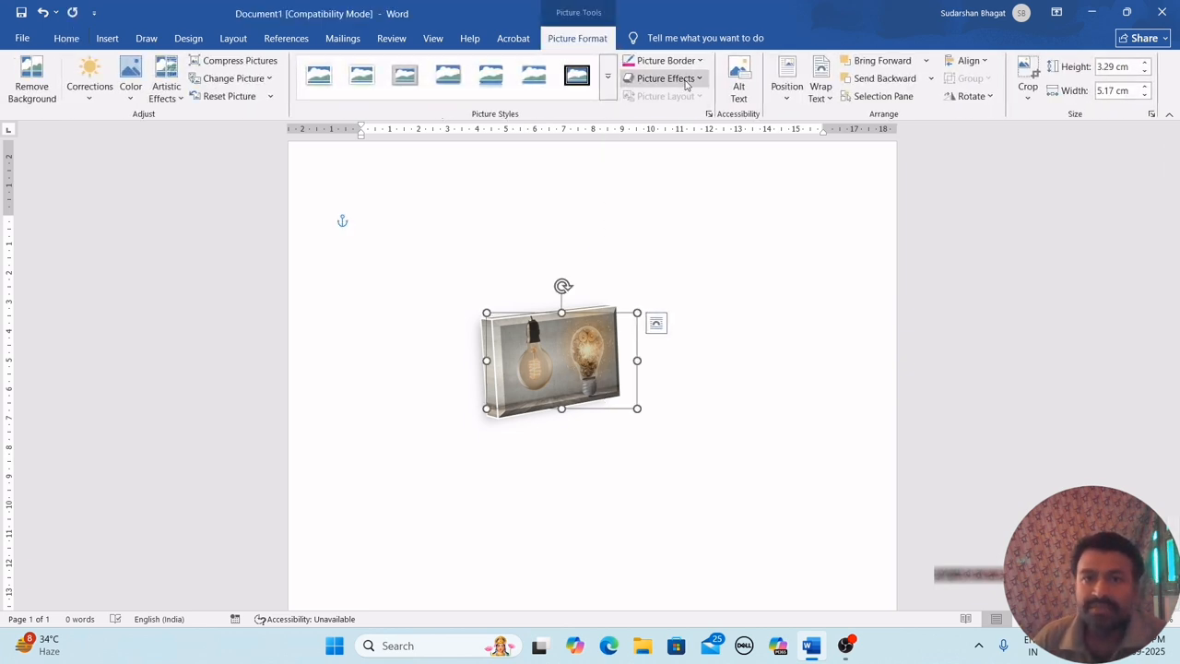
left_click(698, 81)
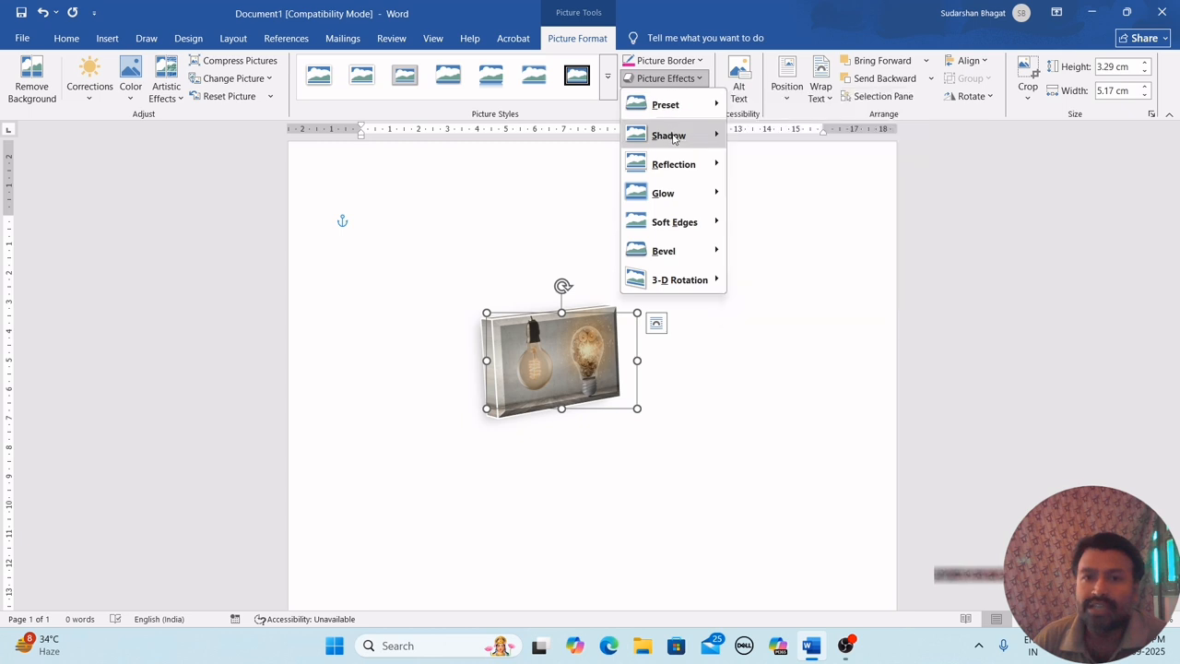
mouse_move(679, 134)
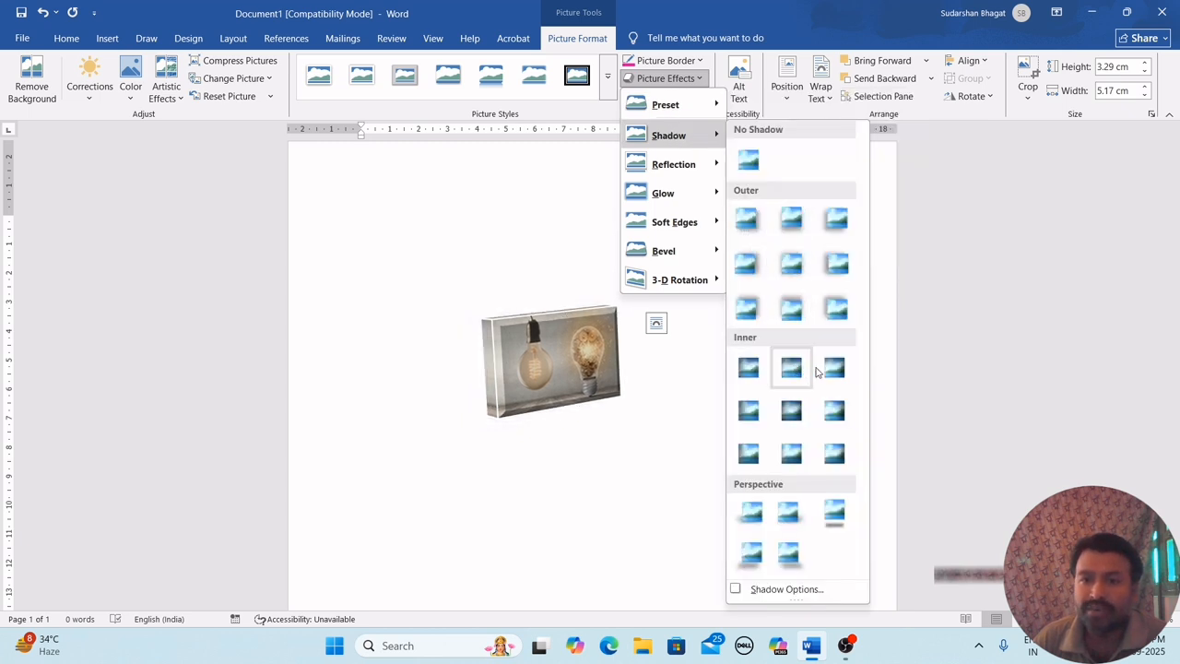
mouse_move(680, 162)
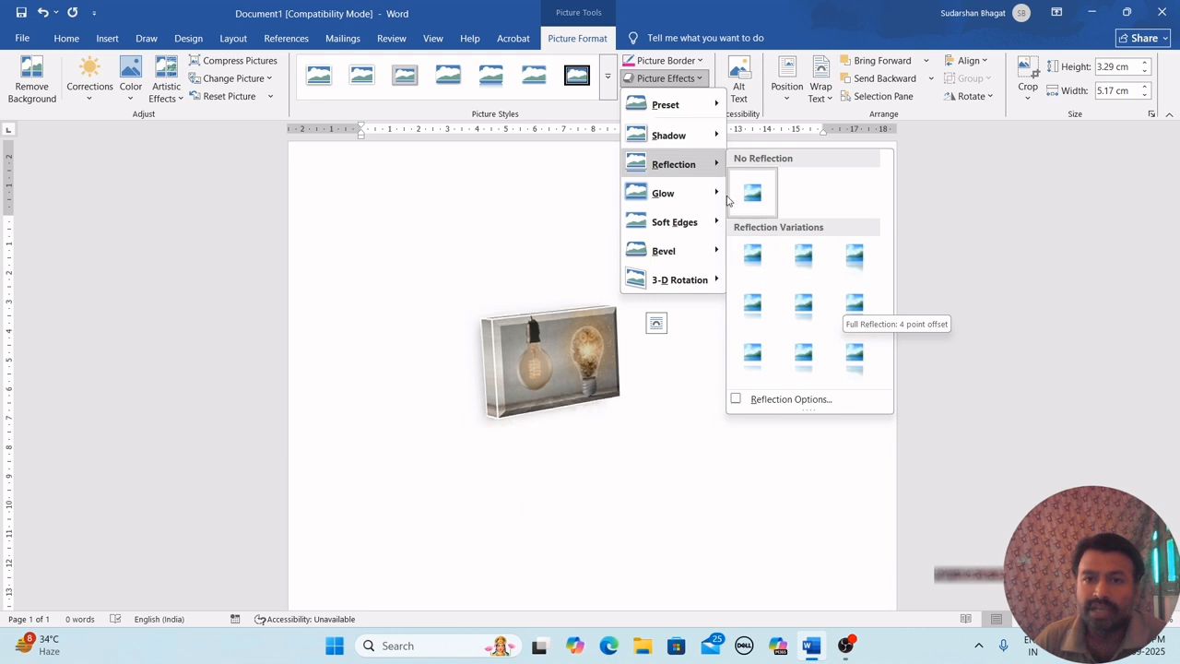
mouse_move(682, 193)
left_click(797, 329)
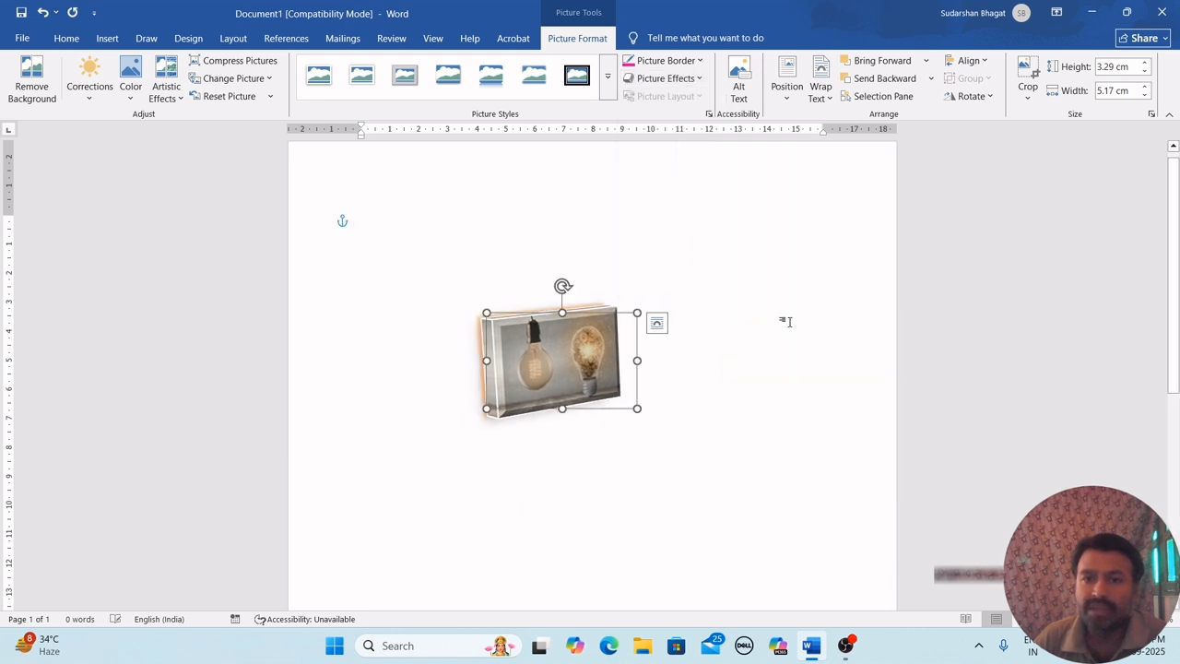
Step: Apply the yellow glow variation from the third row to the bulb picture
left_click(699, 79)
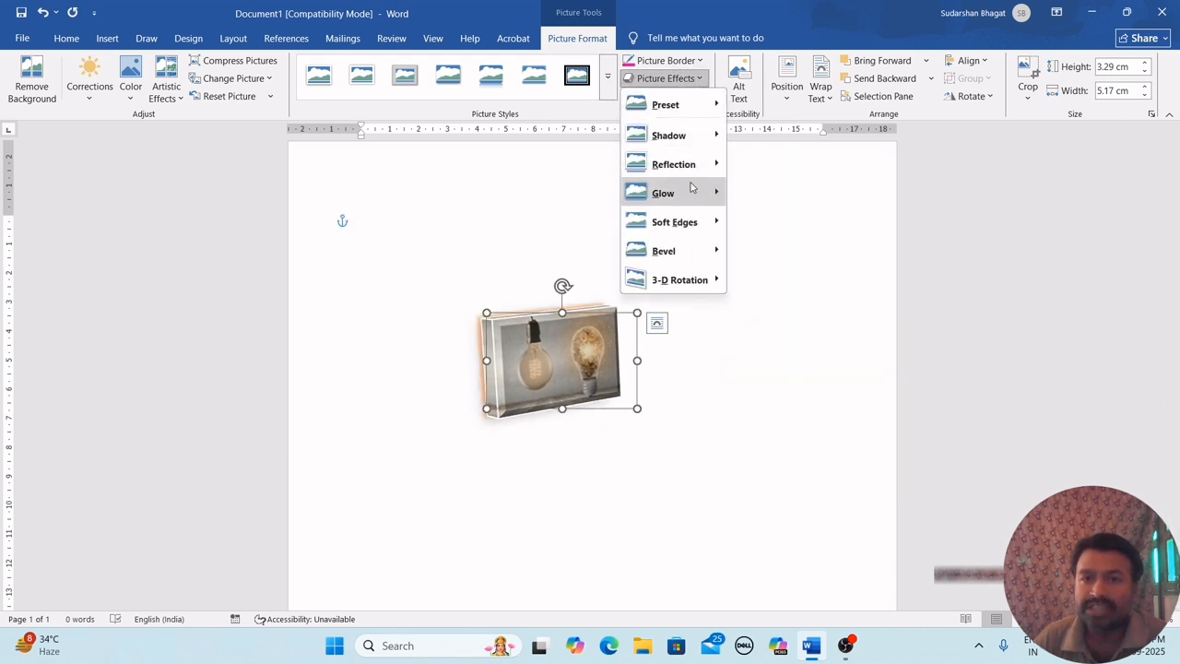
mouse_move(696, 192)
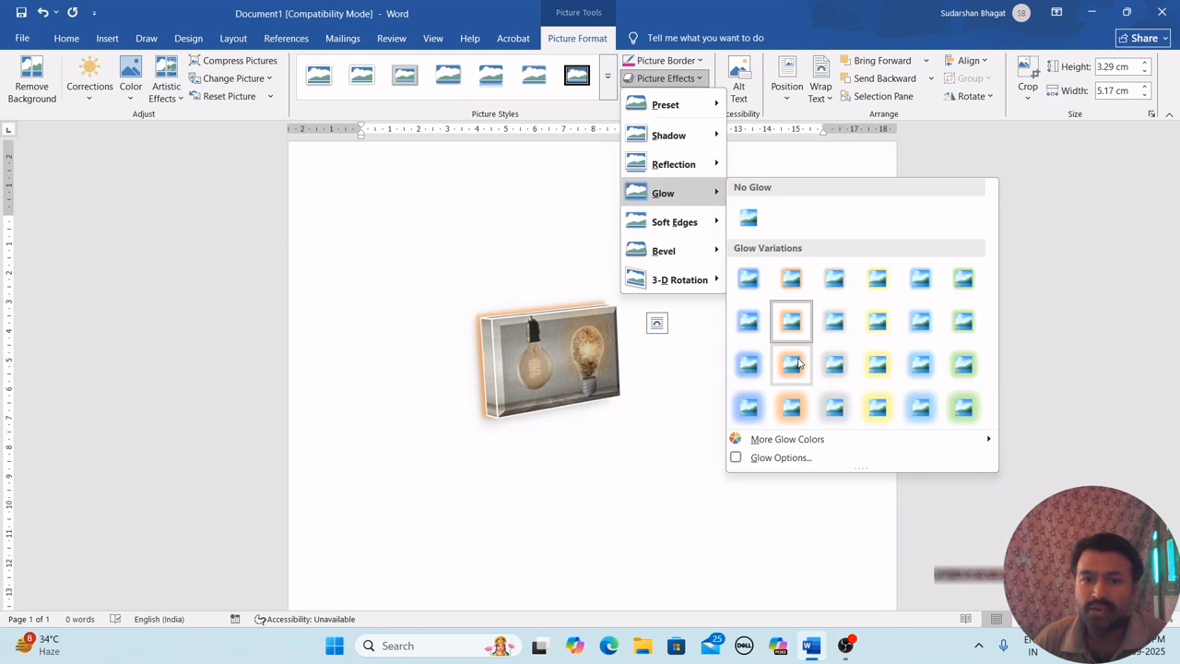
left_click(888, 370)
left_click(719, 401)
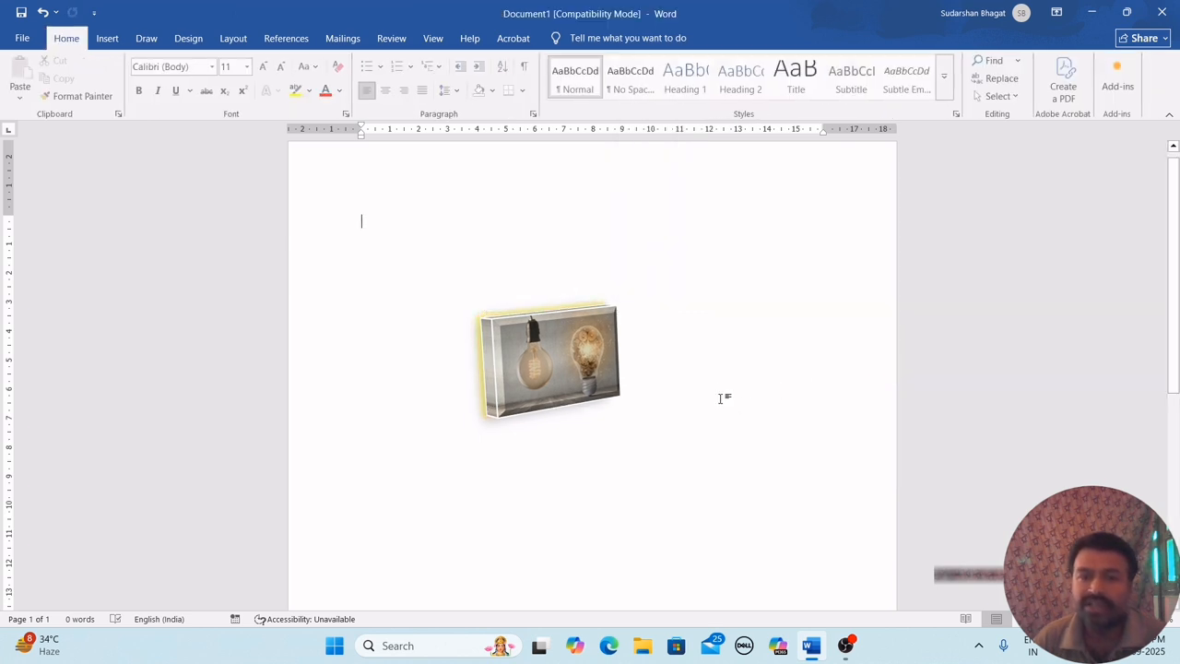
Step: Look through the soft edges, bevel and 3-D rotation effects offered for the bulb picture
left_click(551, 360)
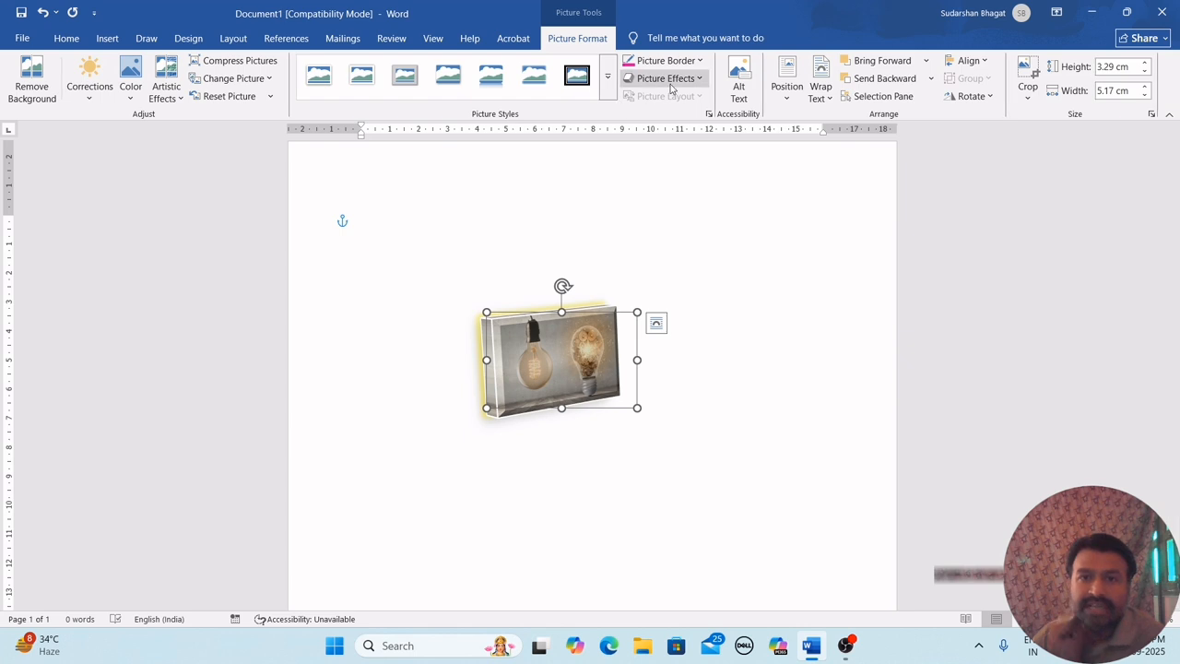
left_click(700, 81)
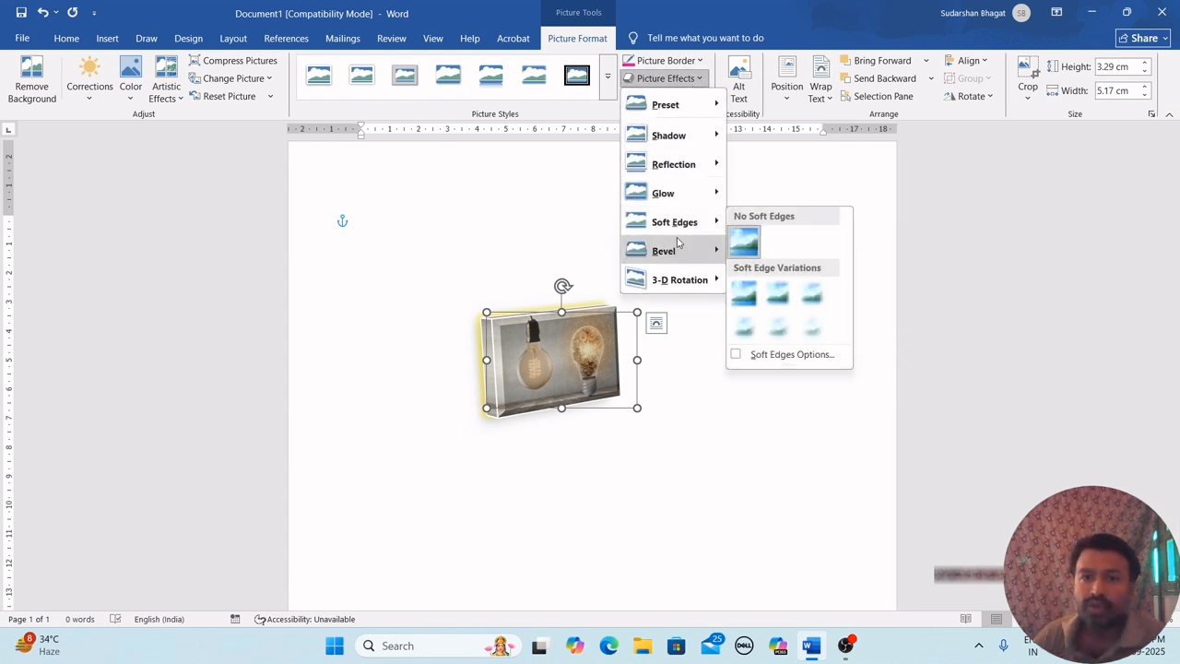
mouse_move(688, 287)
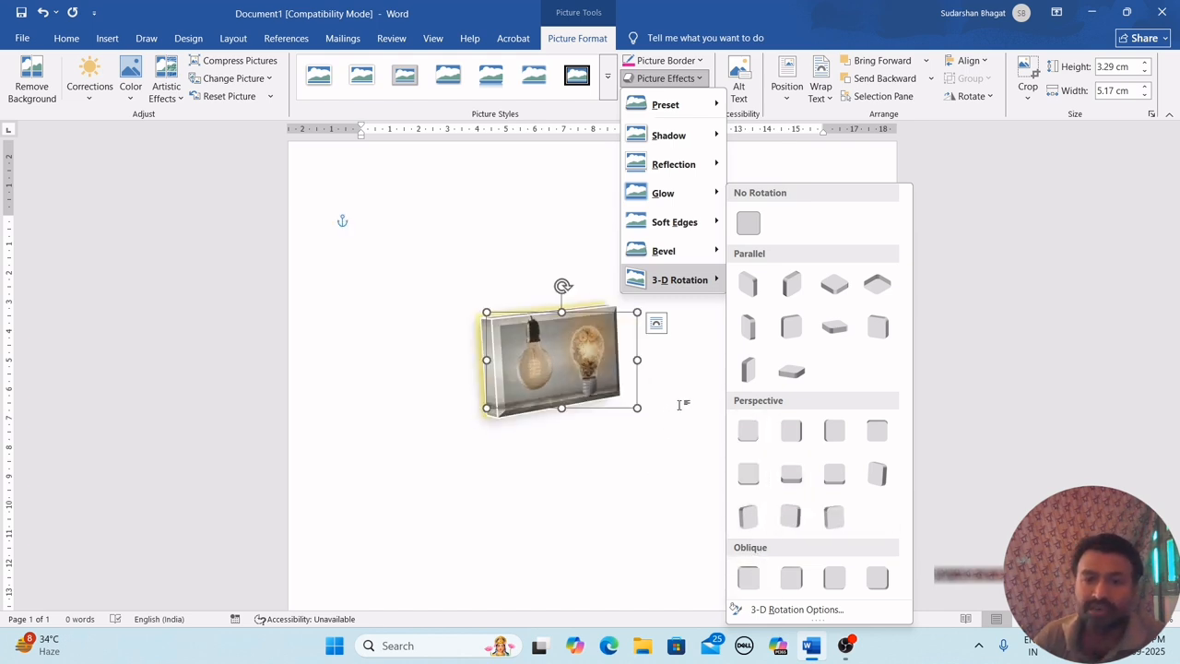
left_click(600, 191)
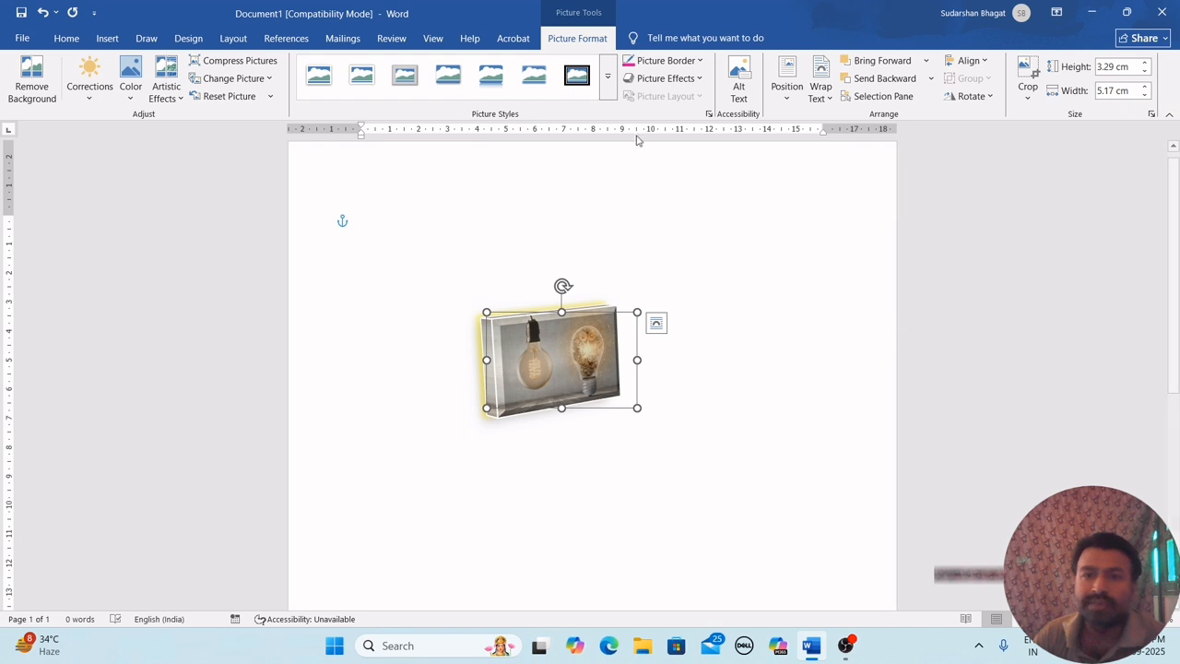
Step: Undo the glow, 3-D preset and border formatting of the bulb picture, and move the plain picture slightly higher on the page
left_click(604, 243)
key("ctrl+z")
key("ctrl+z")
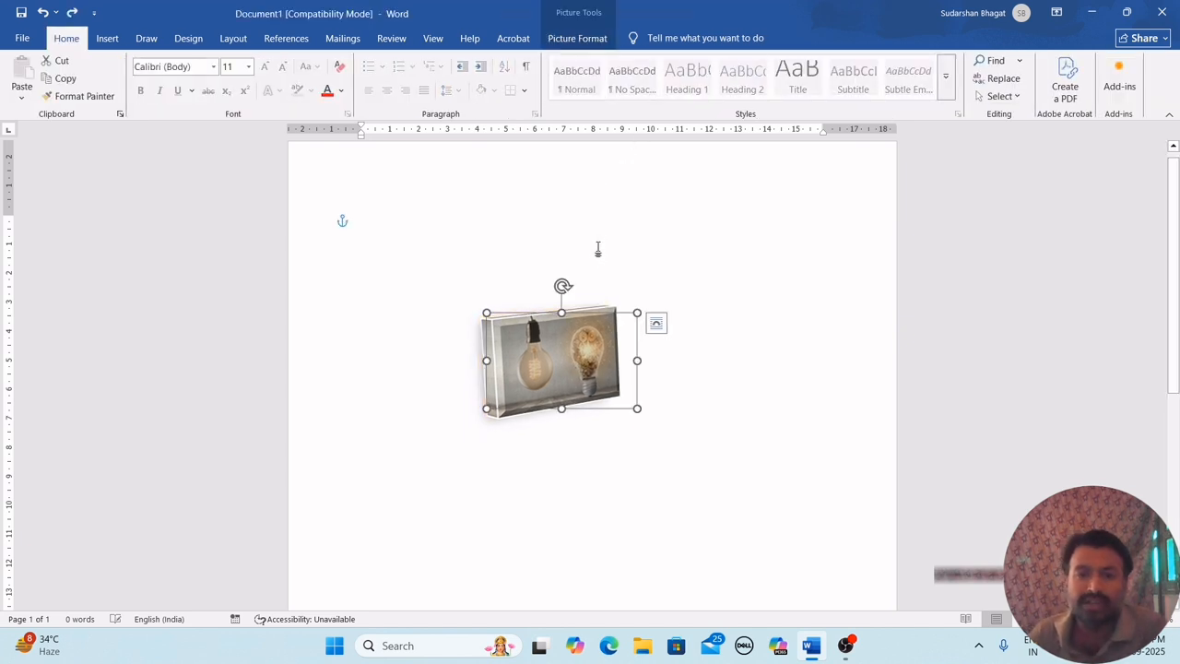
key("ctrl+z")
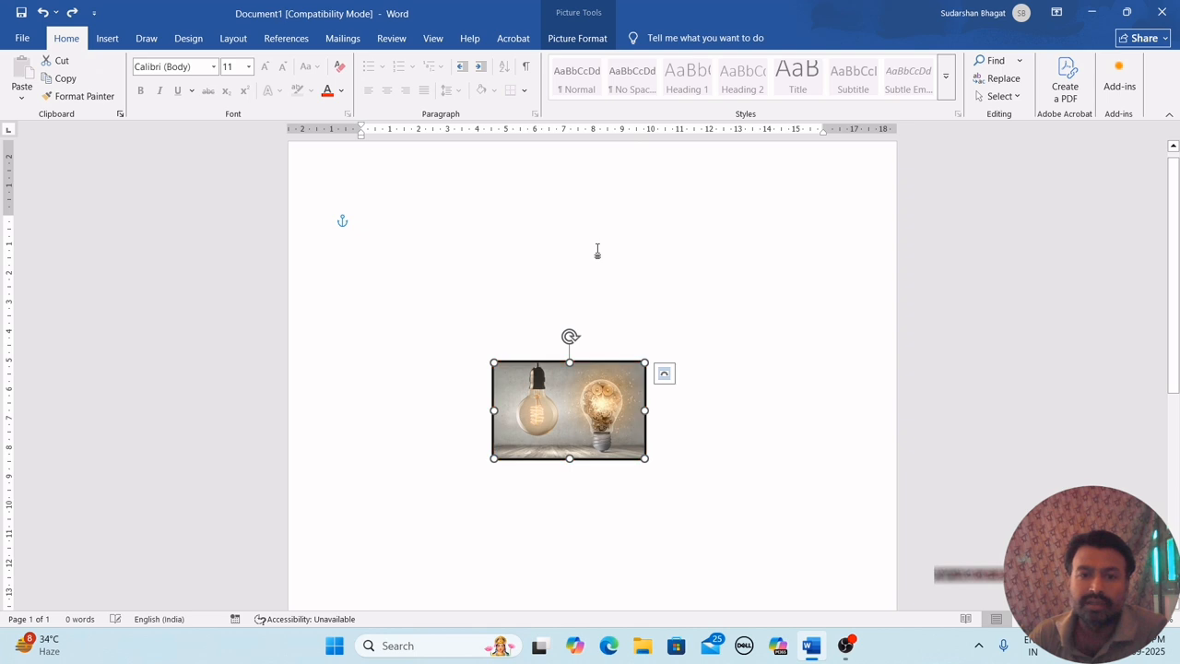
left_click(777, 400)
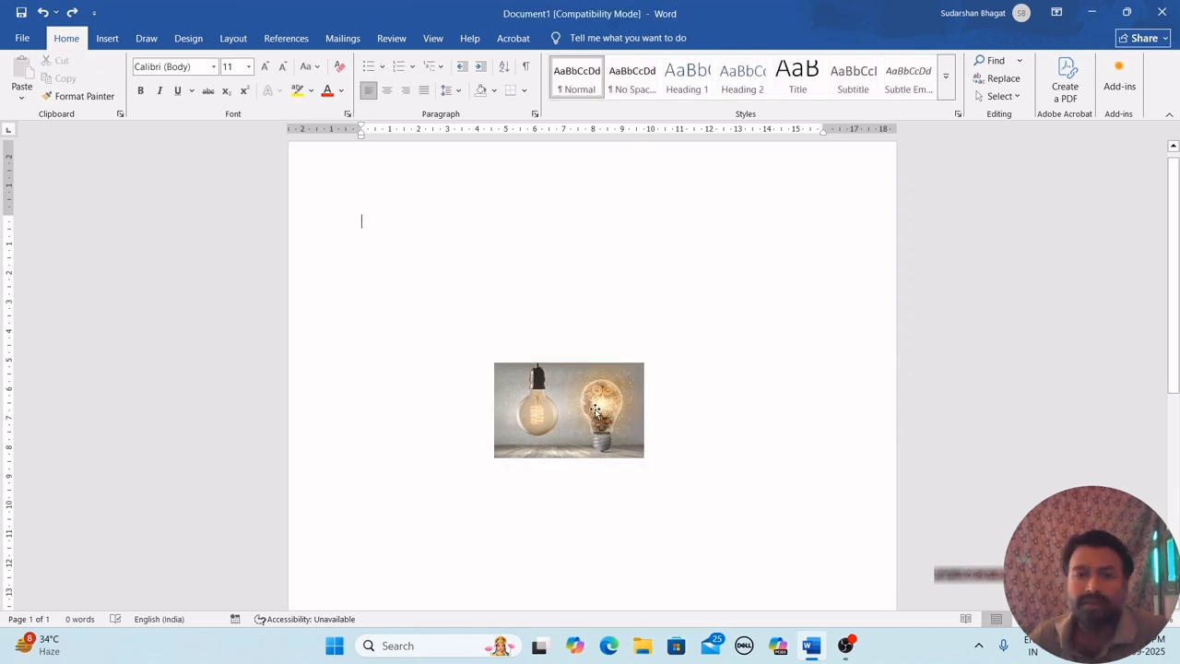
left_click_drag(596, 410, 603, 366)
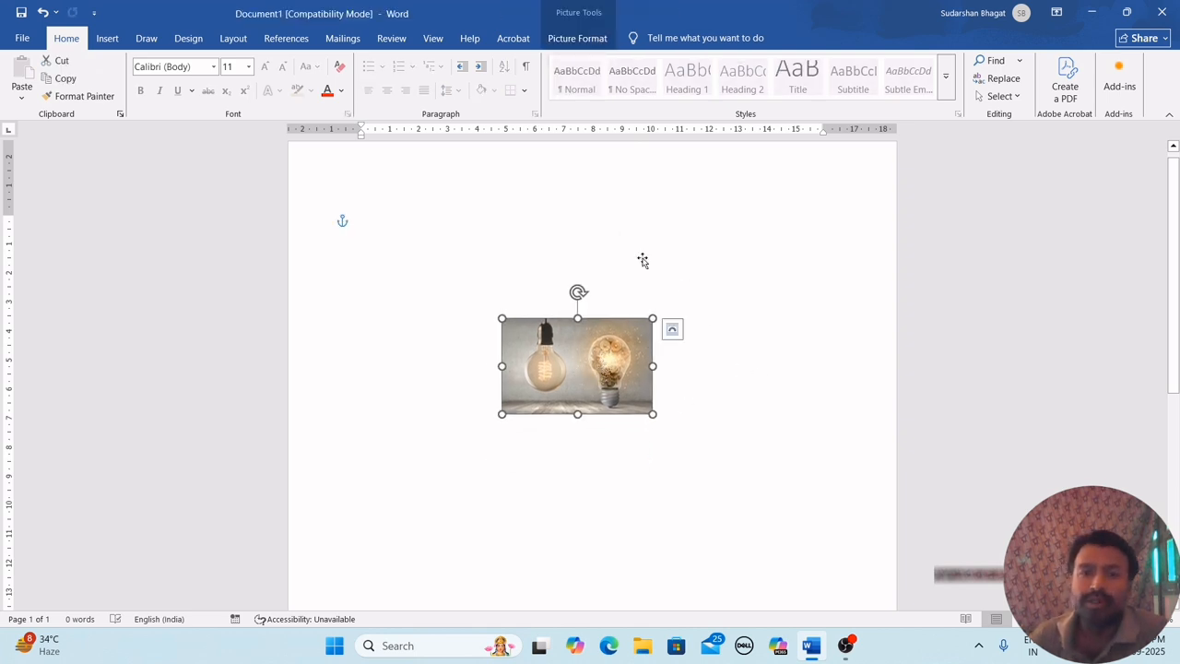
Step: Try the bulb picture in the top left and top center page positions, both with square text wrapping
left_click(578, 38)
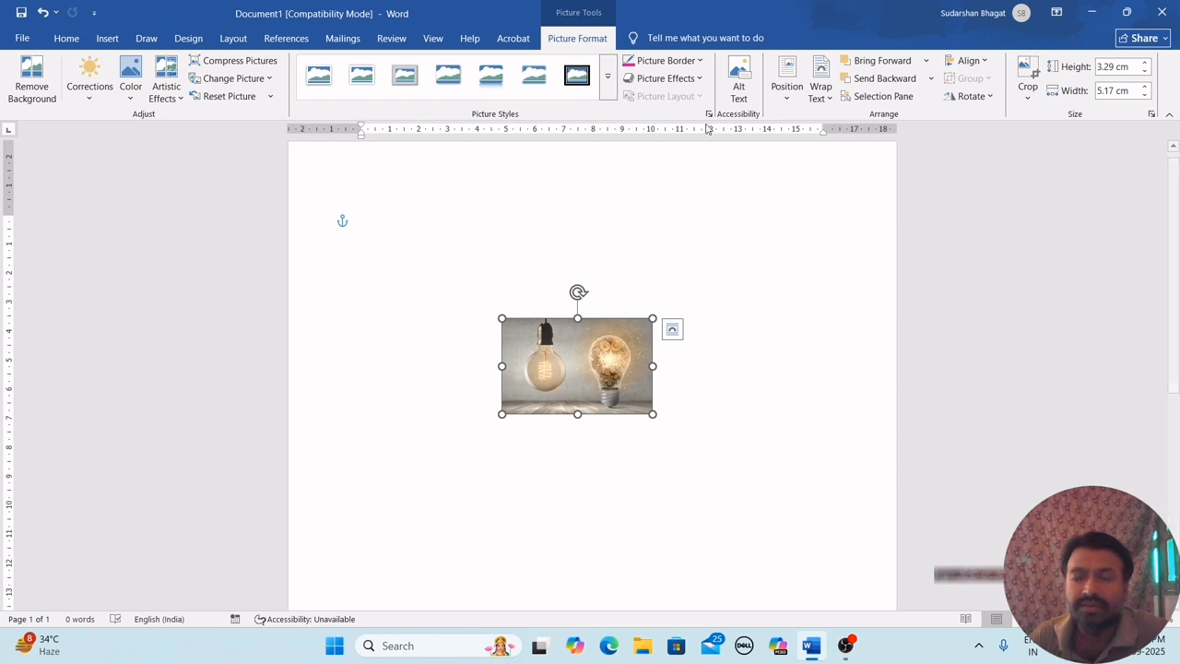
left_click(786, 101)
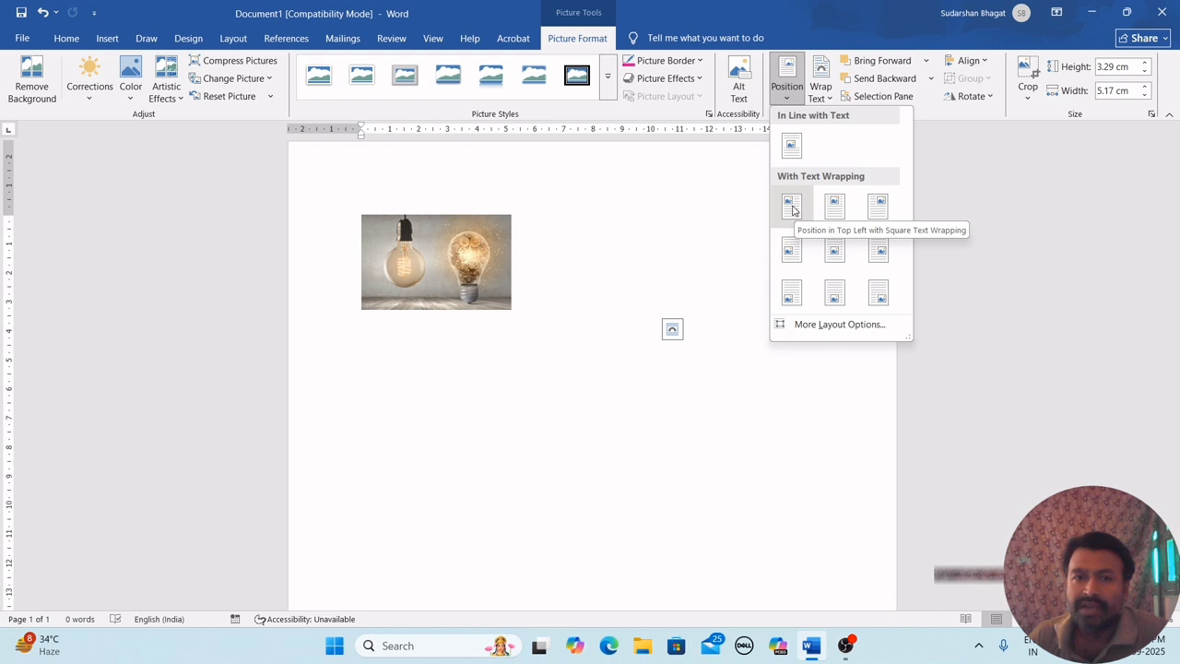
left_click(791, 206)
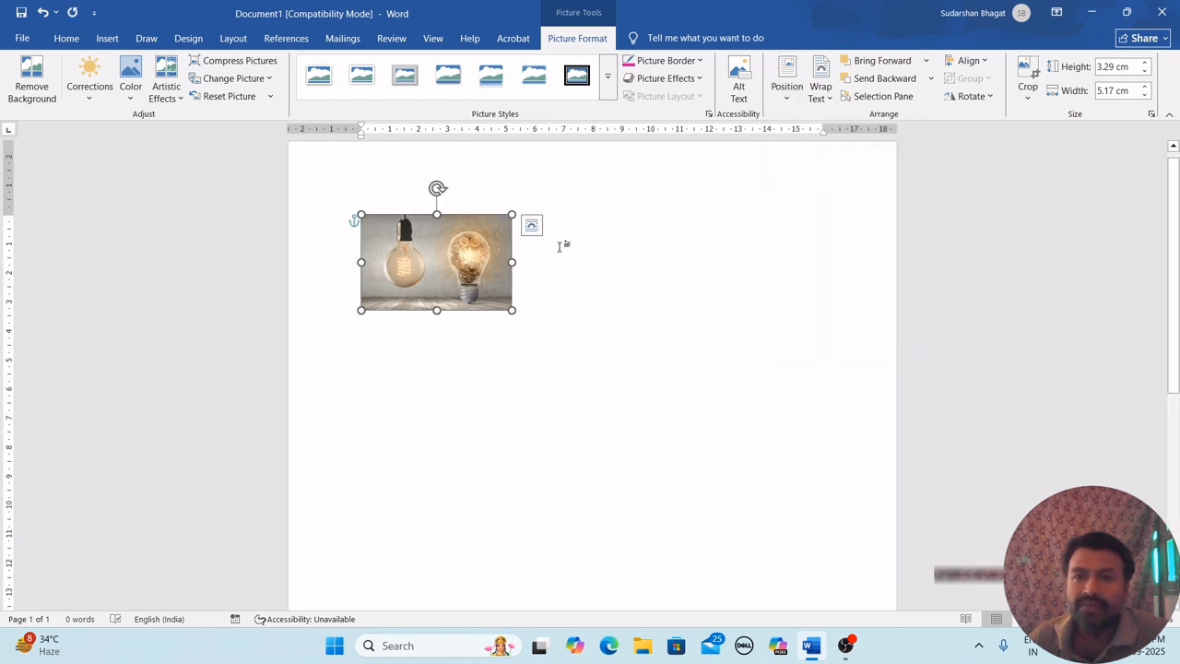
left_click(794, 100)
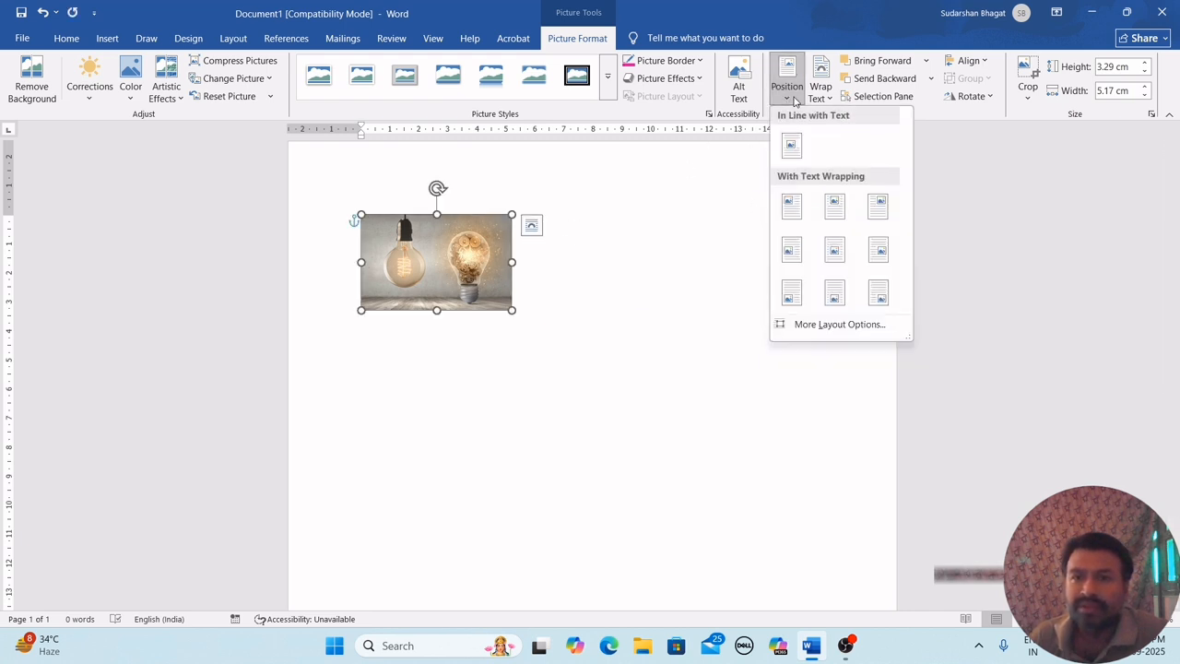
left_click(842, 209)
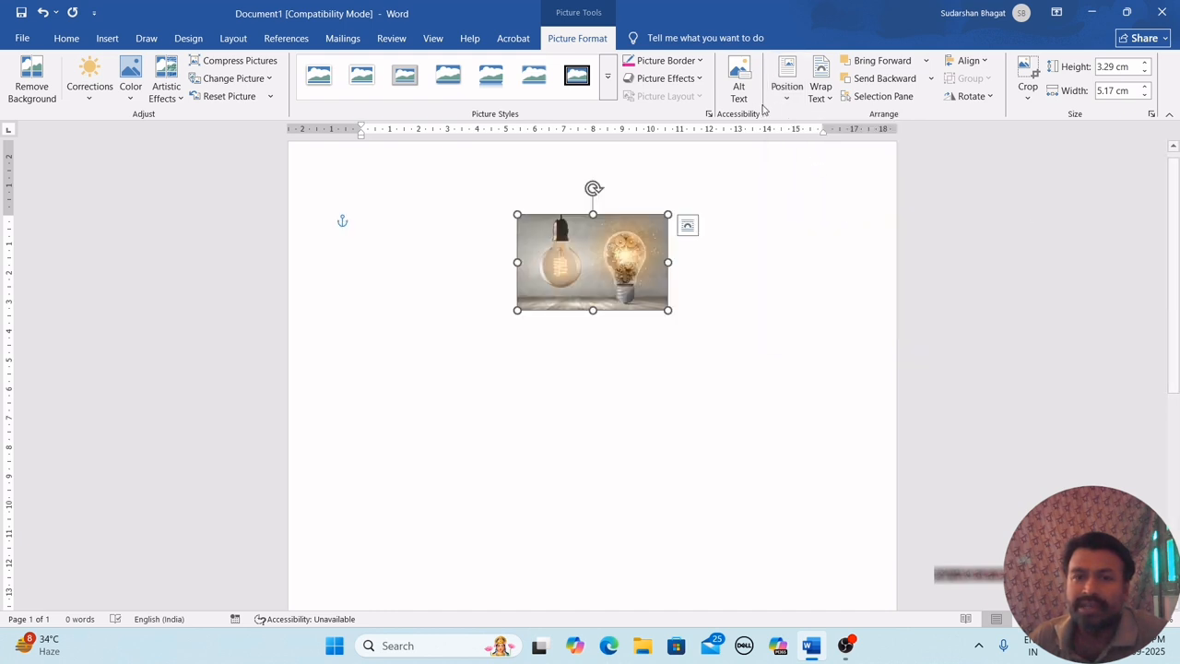
Step: Try the bulb picture in the top right and middle center page positions, both with square text wrapping
left_click(789, 92)
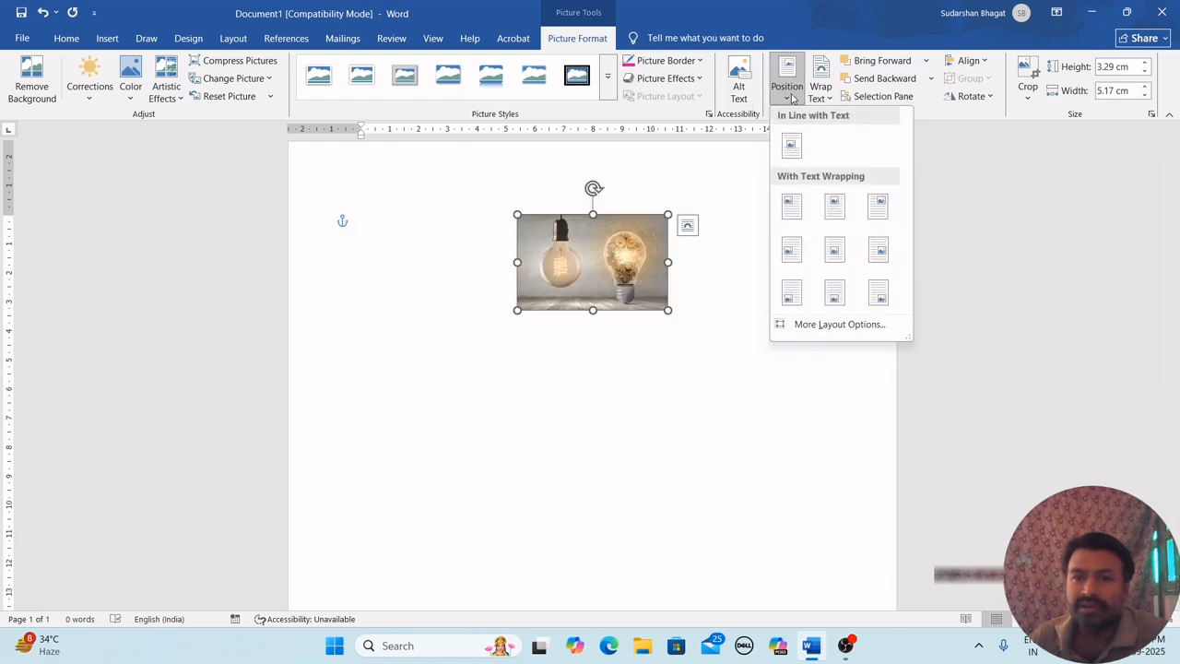
left_click(872, 203)
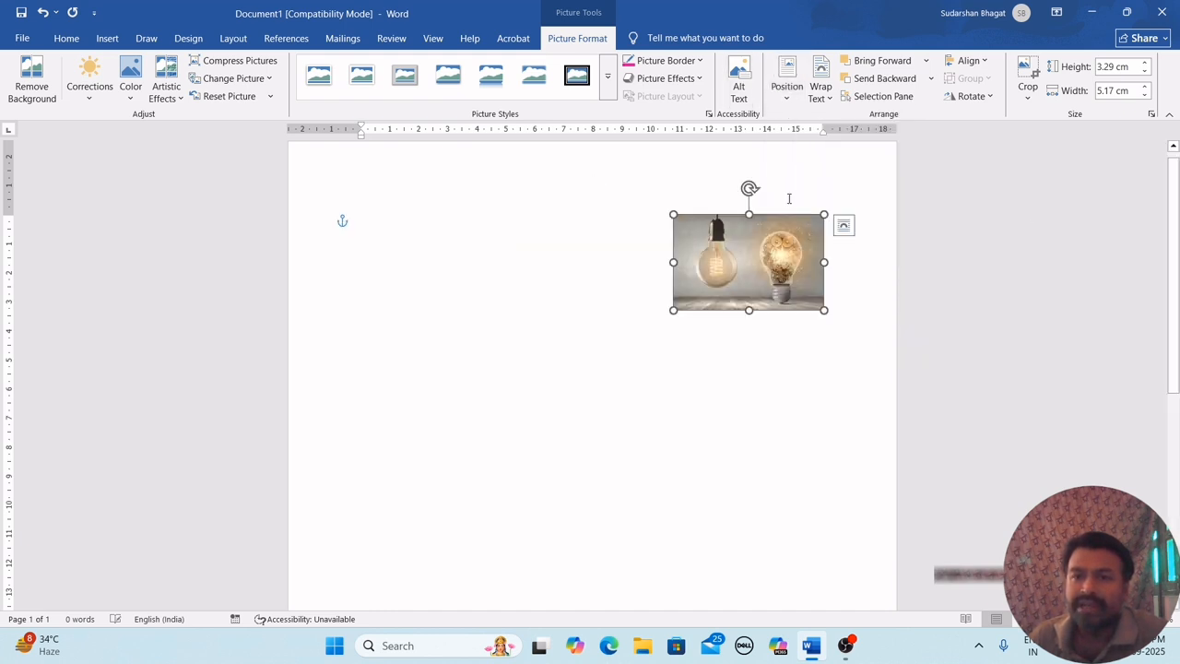
left_click(782, 92)
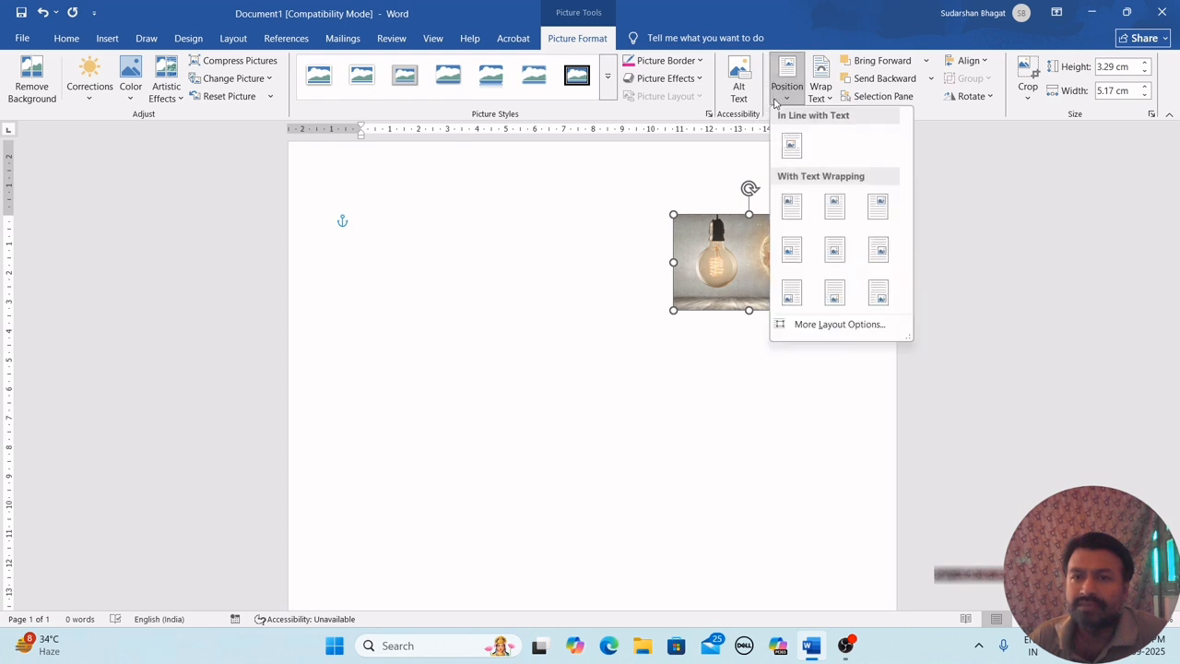
left_click(834, 250)
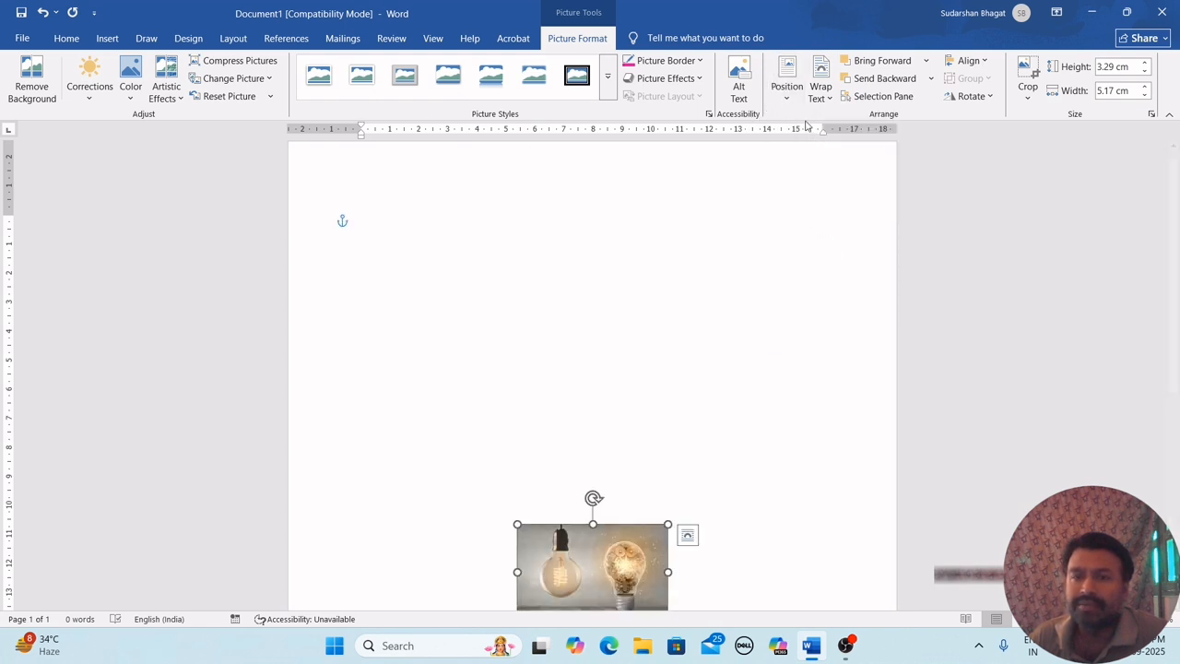
Step: Try the bulb picture in the bottom right page position with square text wrapping and check where it lands
left_click(787, 88)
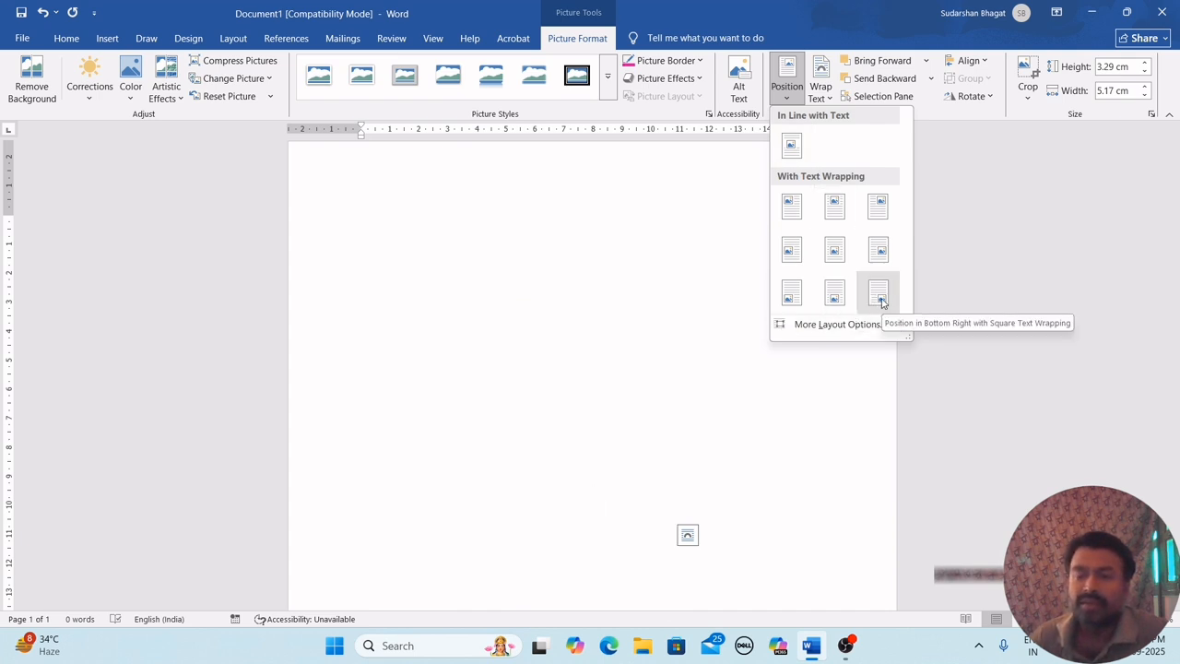
left_click(881, 301)
scroll(724, 364, "down", 4)
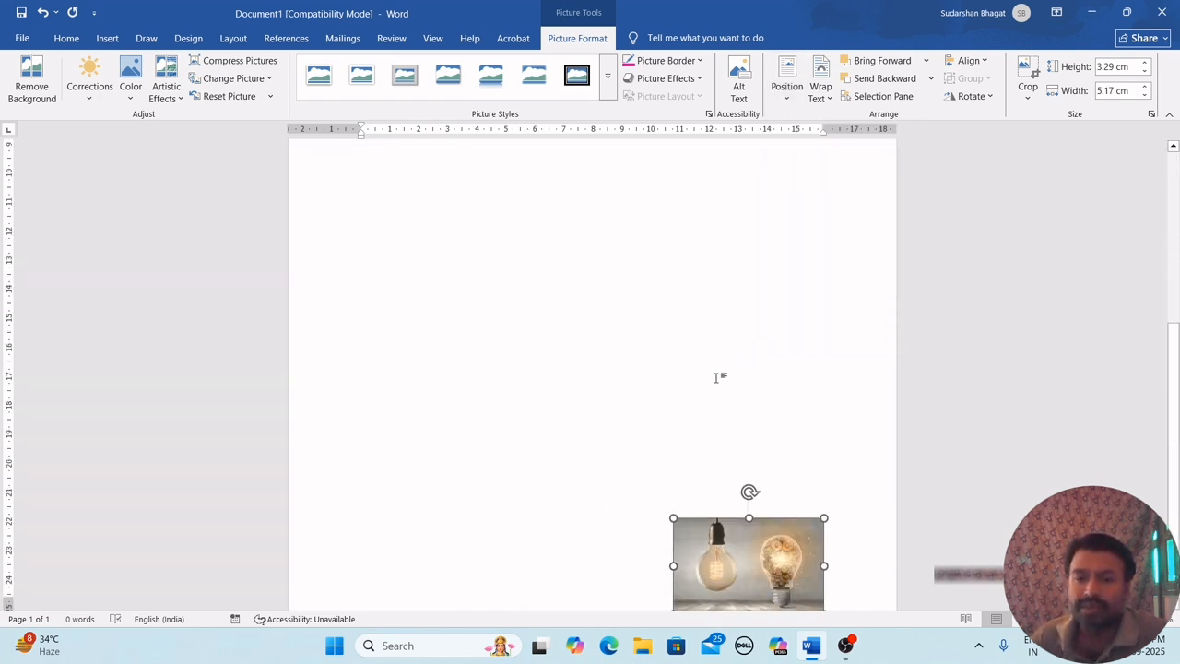
scroll(733, 376, "down", 1)
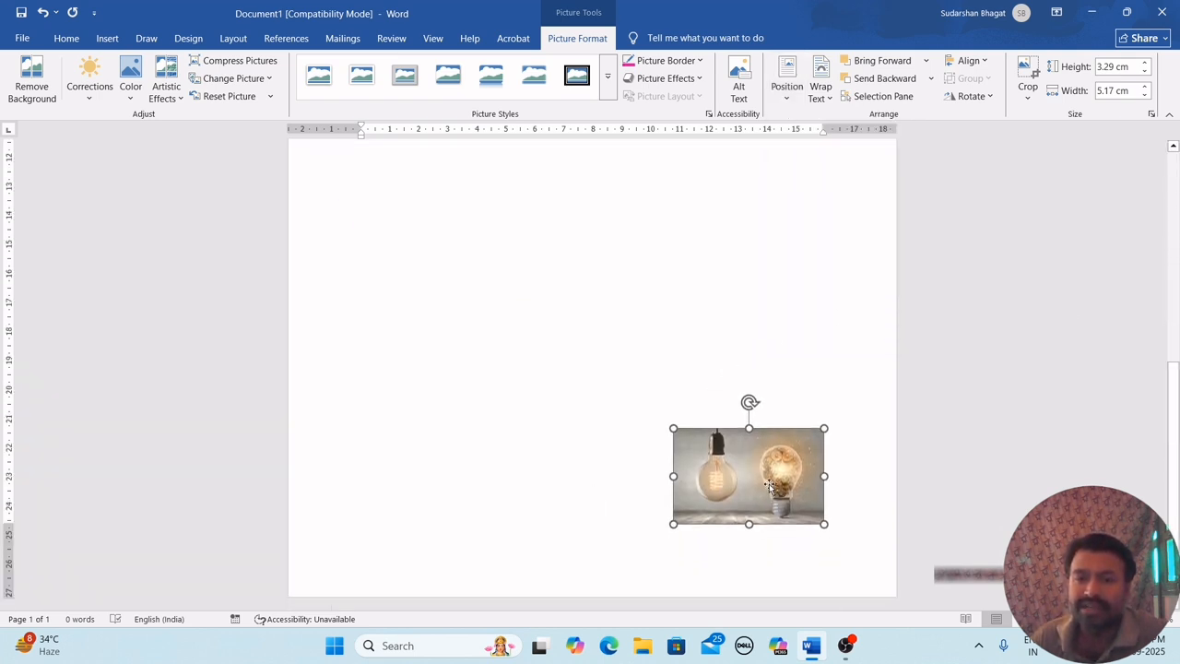
Step: Show the whole page and position the bulb picture in the top left with square text wrapping
left_click(787, 93)
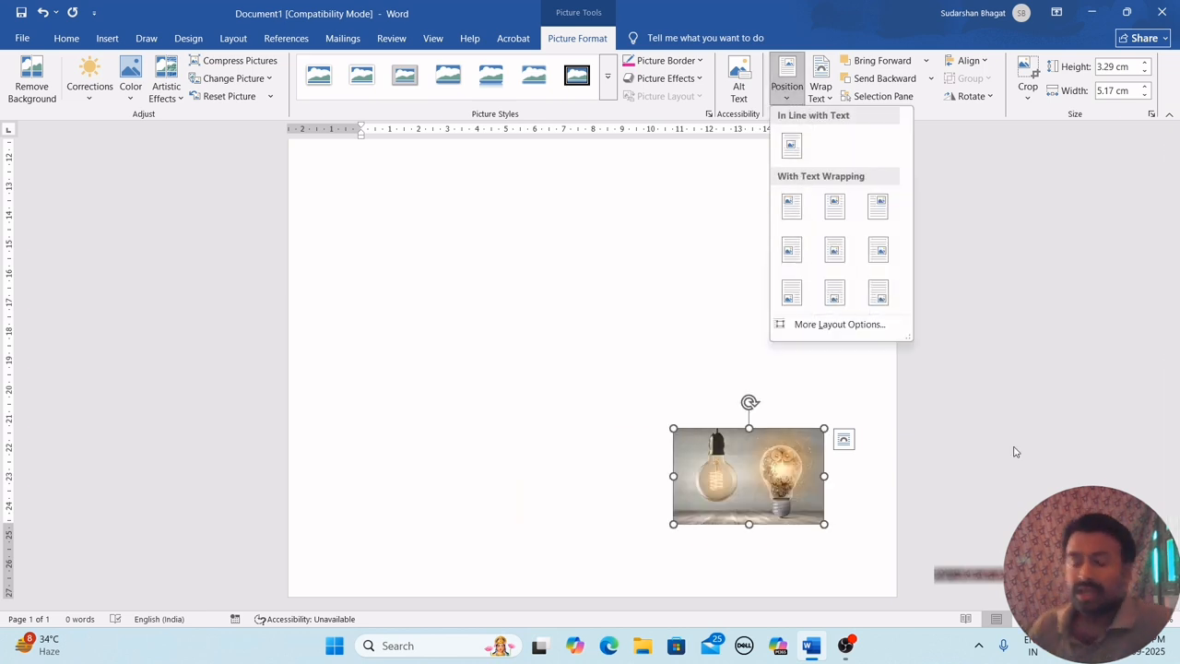
scroll(592, 369, "down", 3)
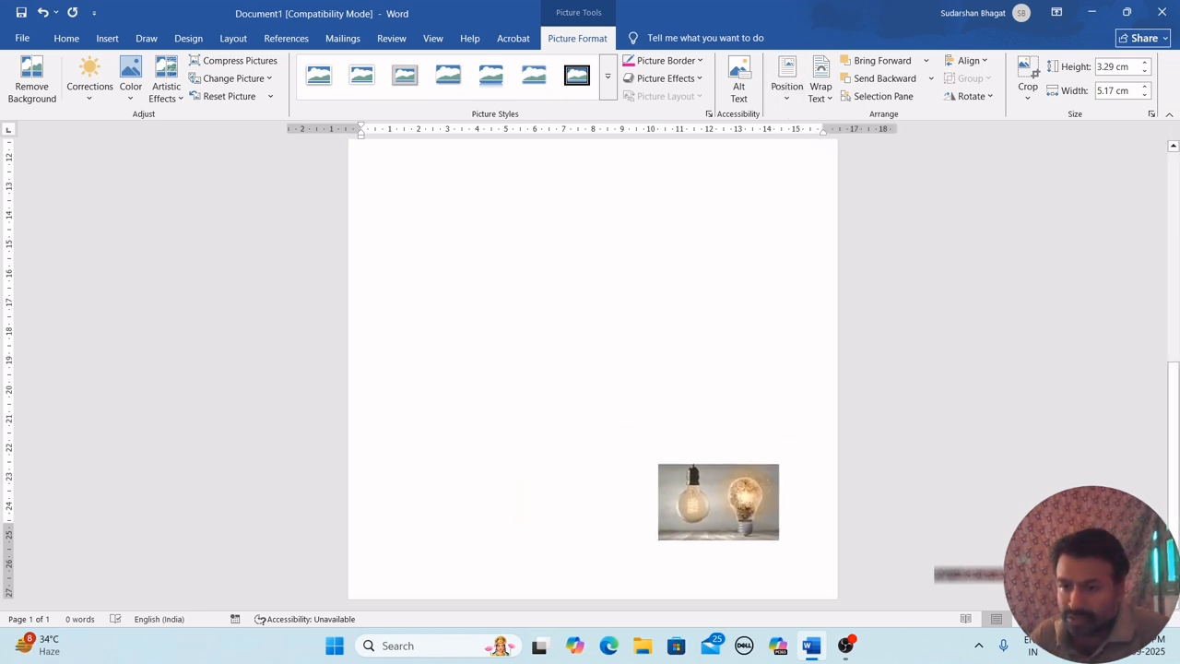
scroll(990, 263, "down", 2)
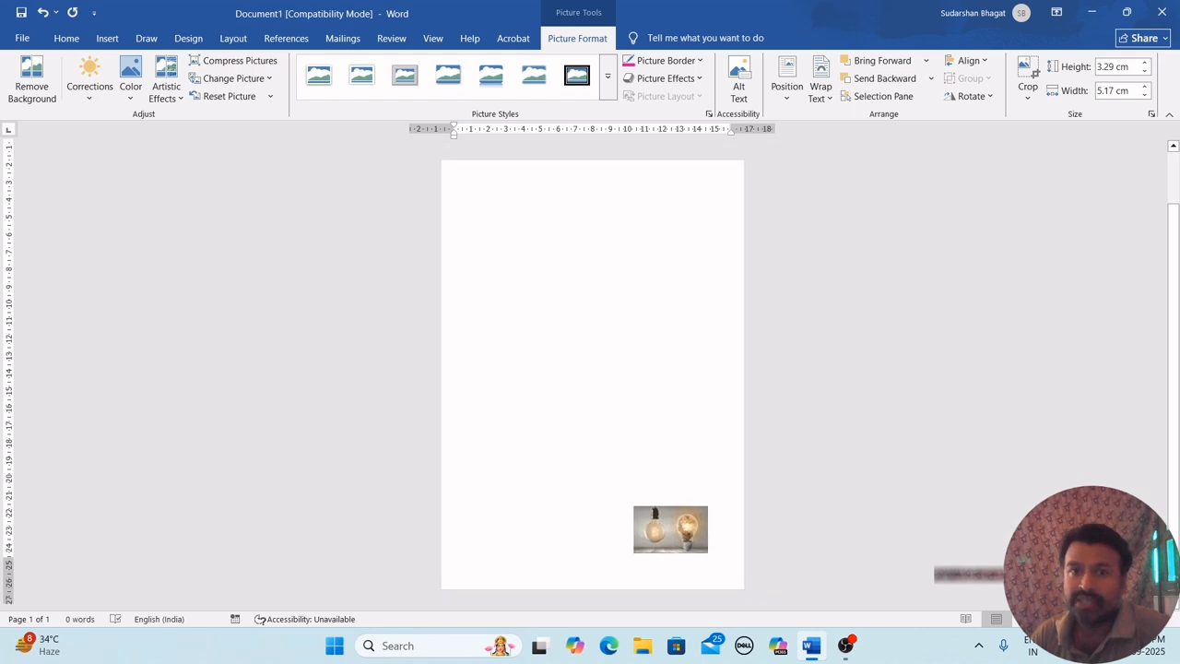
left_click(787, 103)
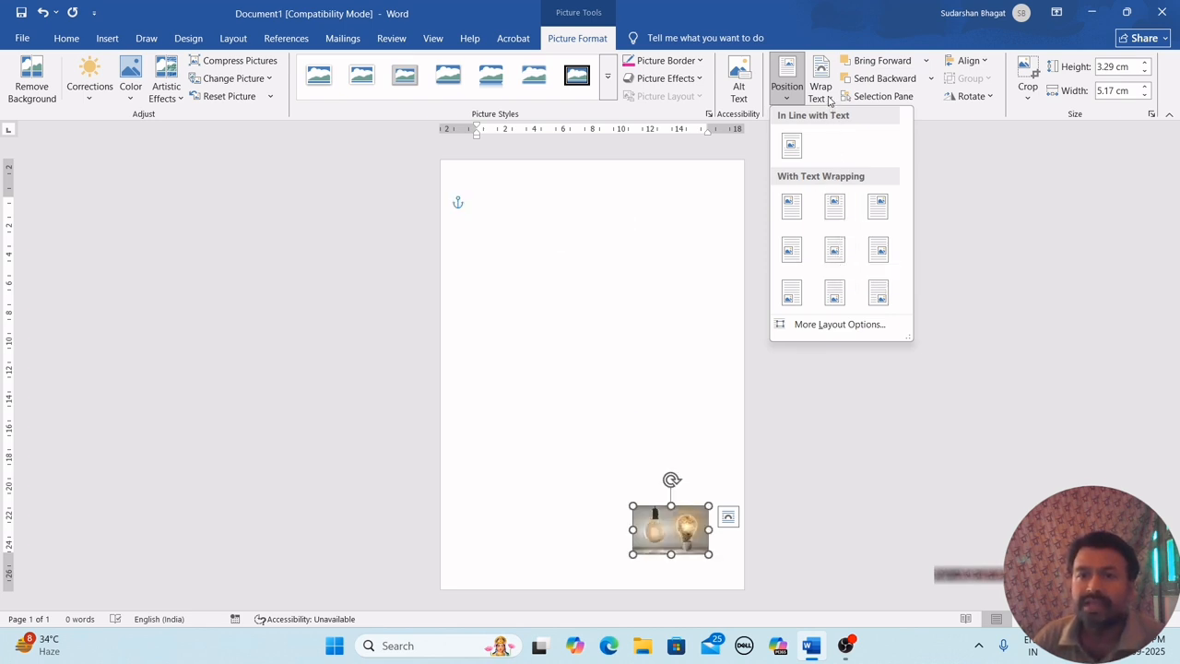
left_click(791, 205)
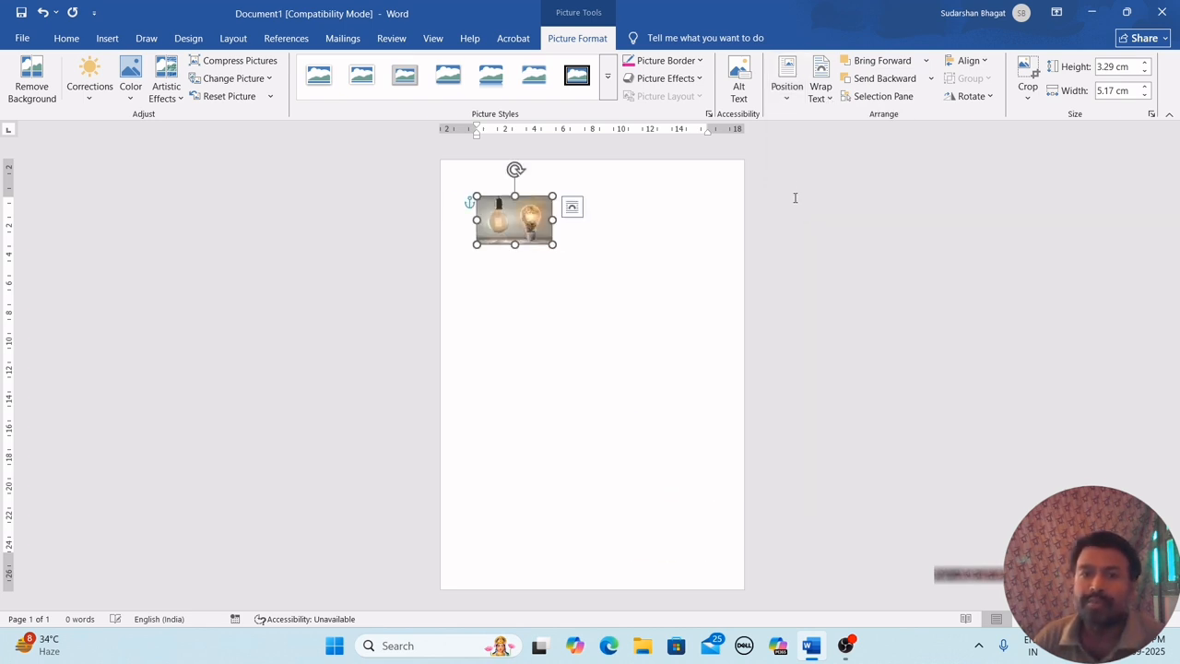
left_click(827, 101)
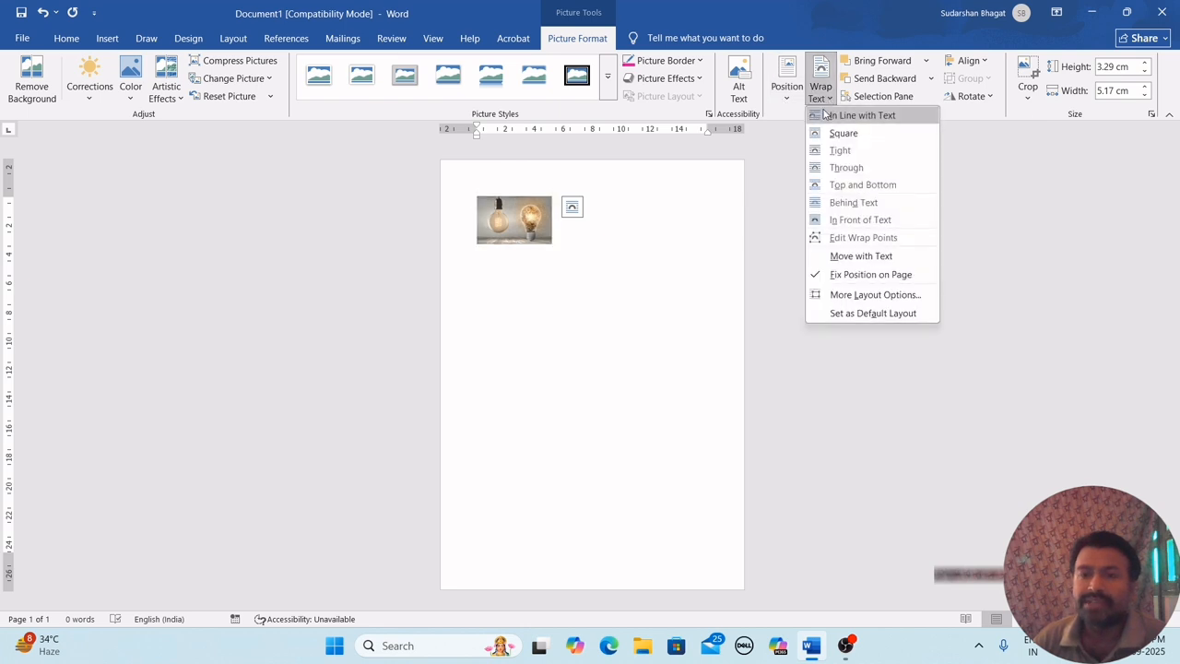
left_click(605, 236)
Step: Generate sample paragraphs below the bulb picture with =rand()
left_click(479, 282)
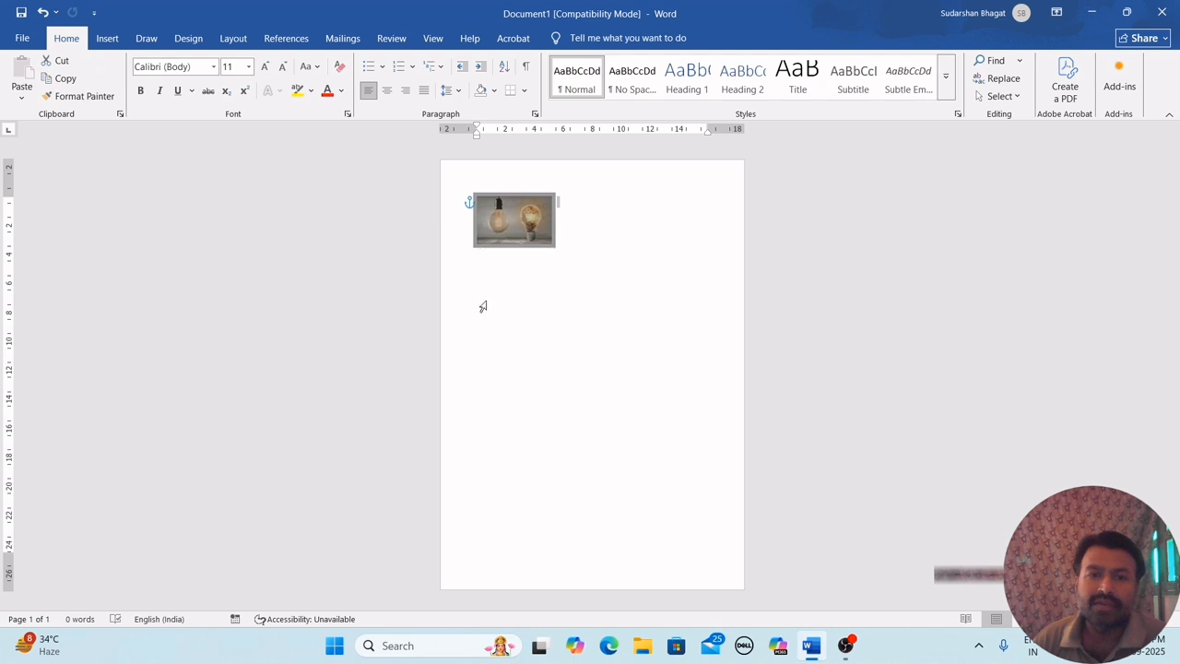
left_click(645, 233)
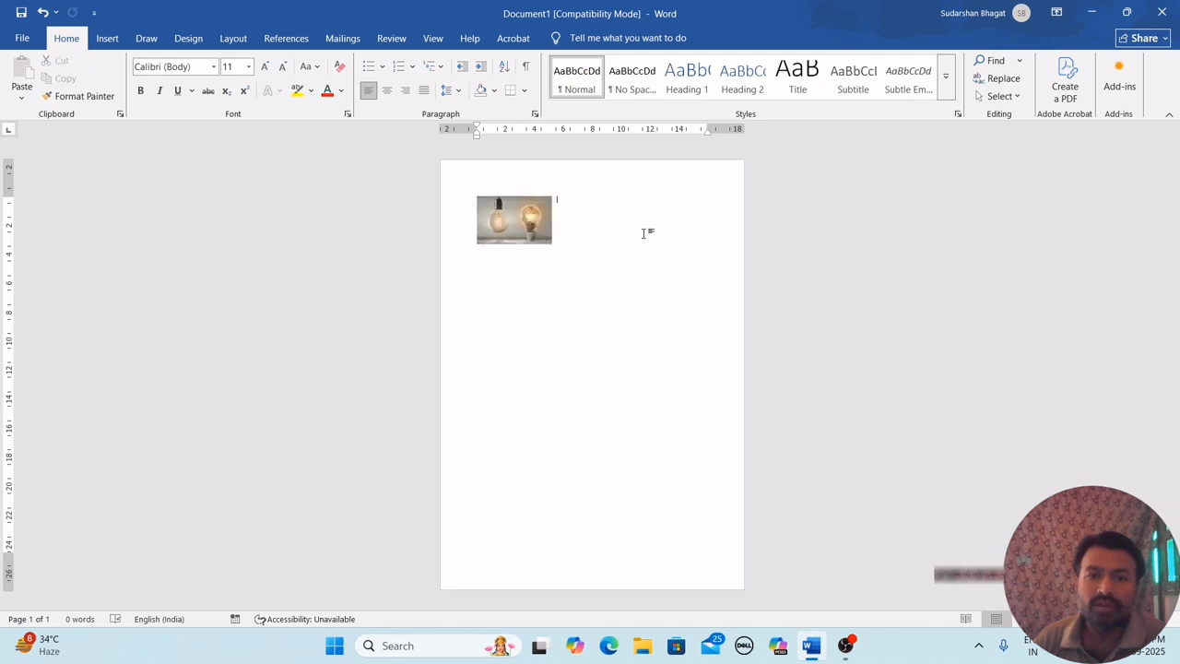
left_click(484, 298)
left_click(483, 302)
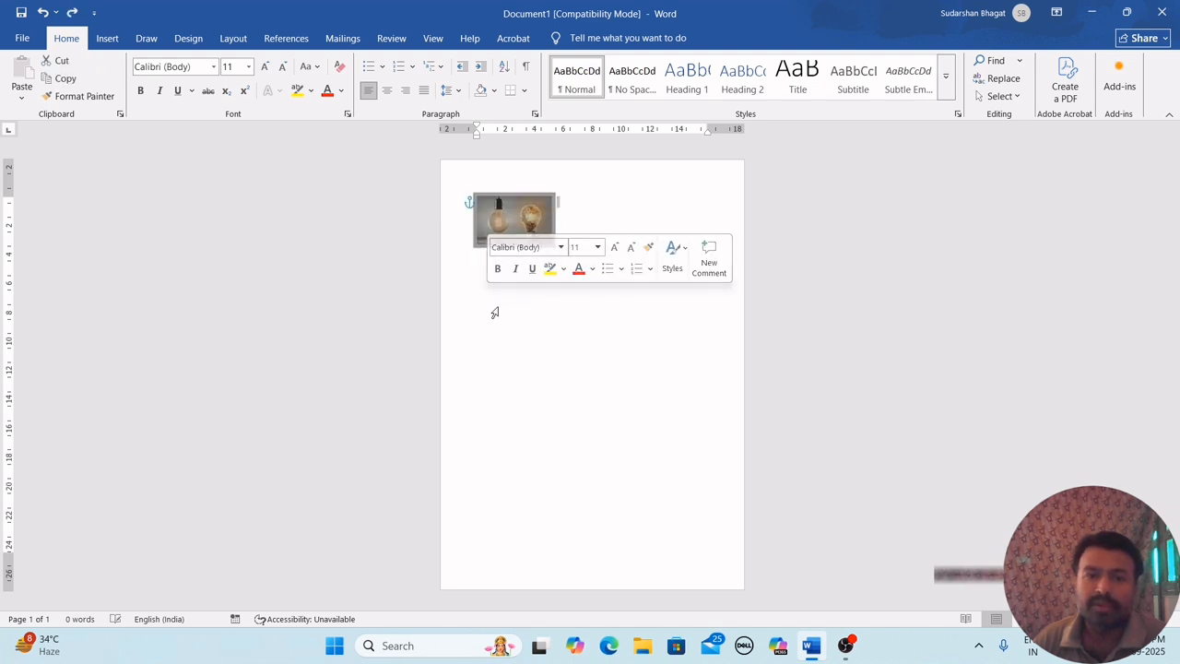
left_click(482, 307)
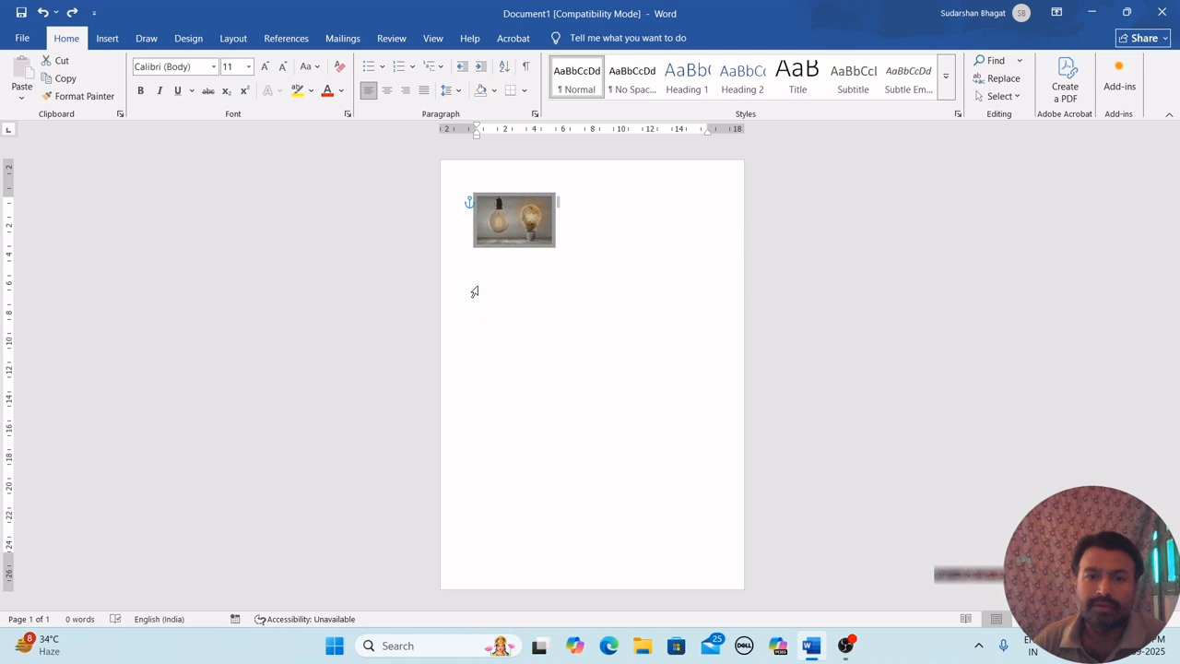
left_click(475, 292)
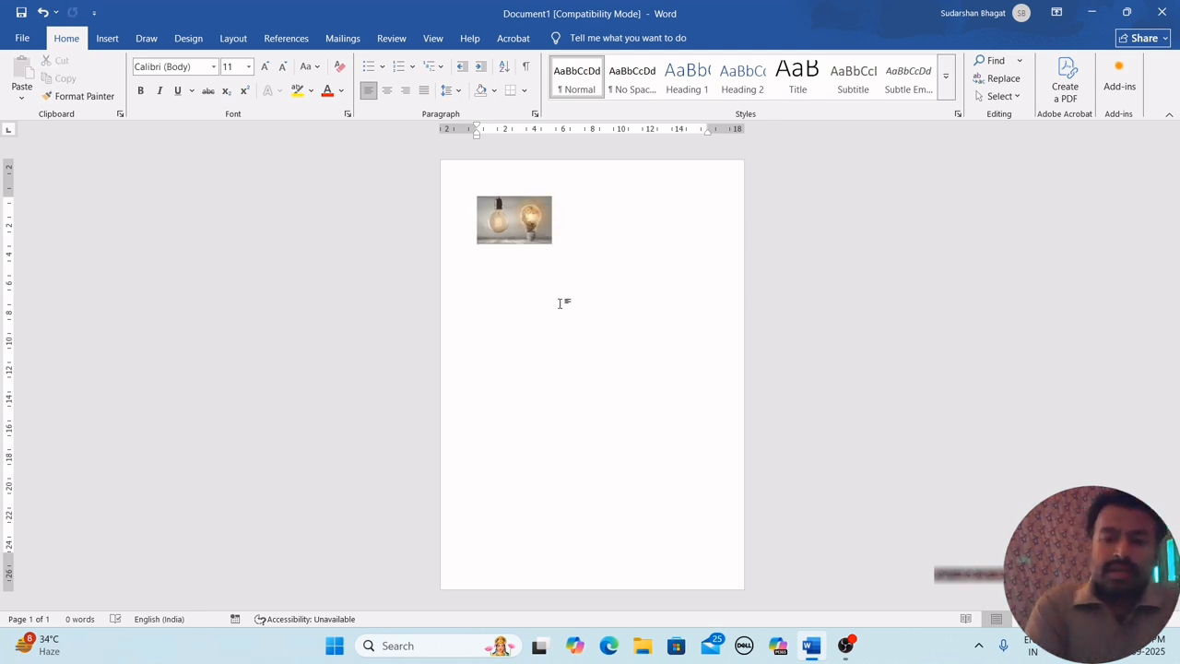
type("brand(")
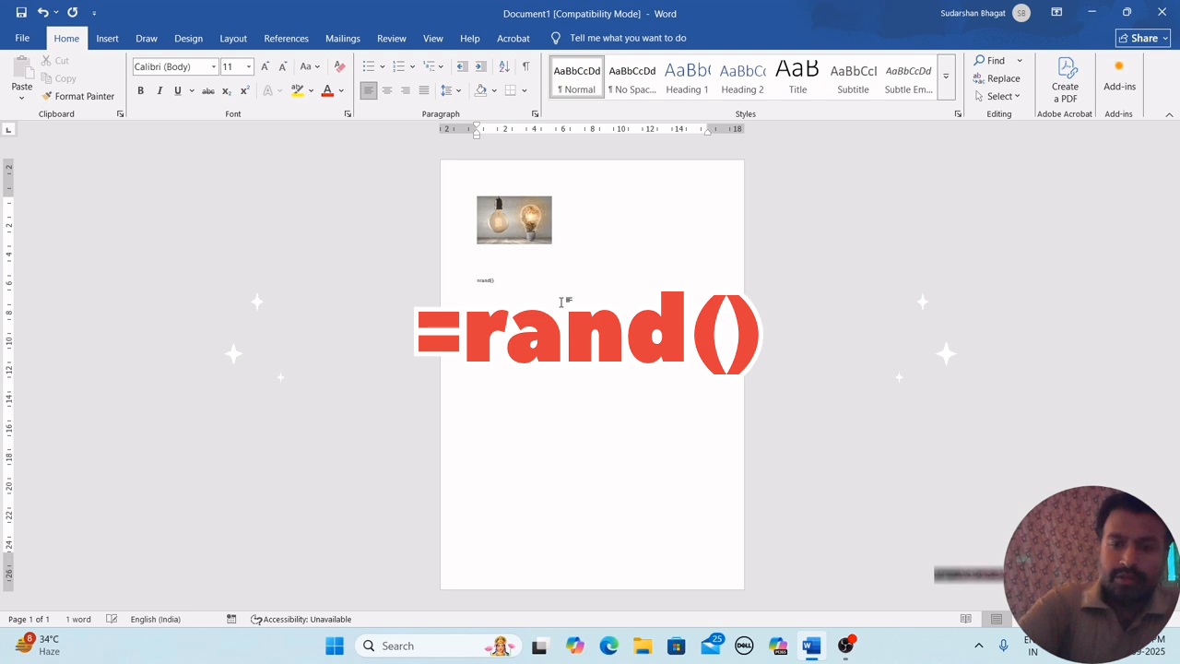
key("Return")
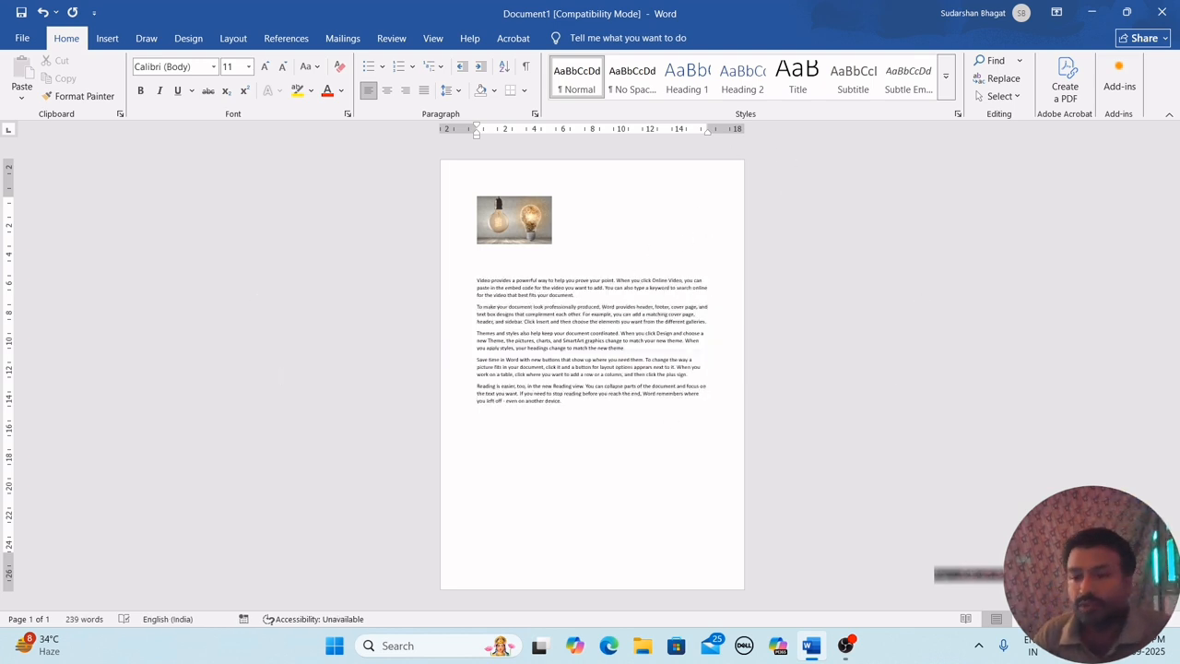
Step: Move the bulb picture down beside the start of the first sample paragraph
scroll(592, 412, "up", 3)
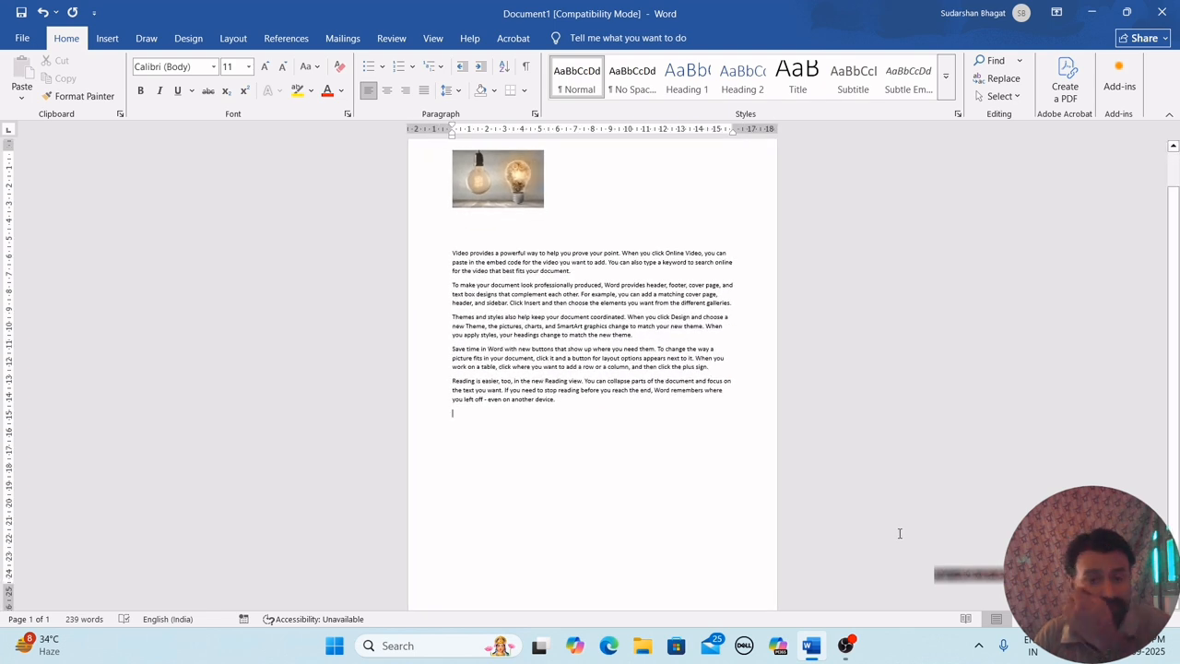
left_click(506, 176)
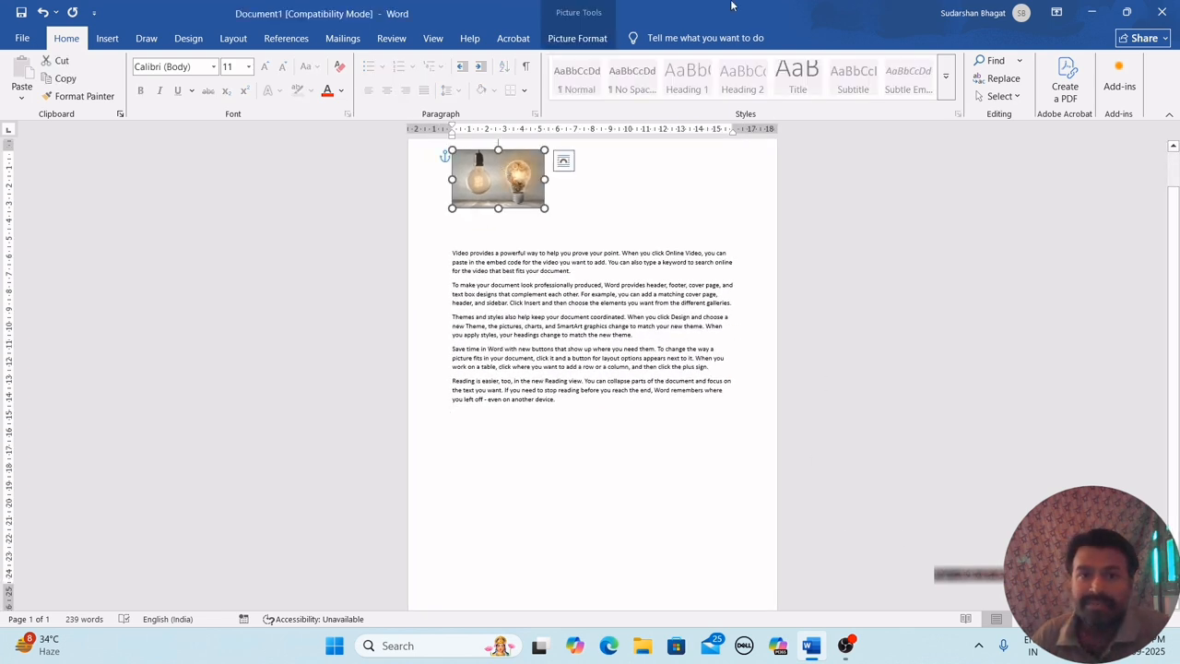
left_click(571, 41)
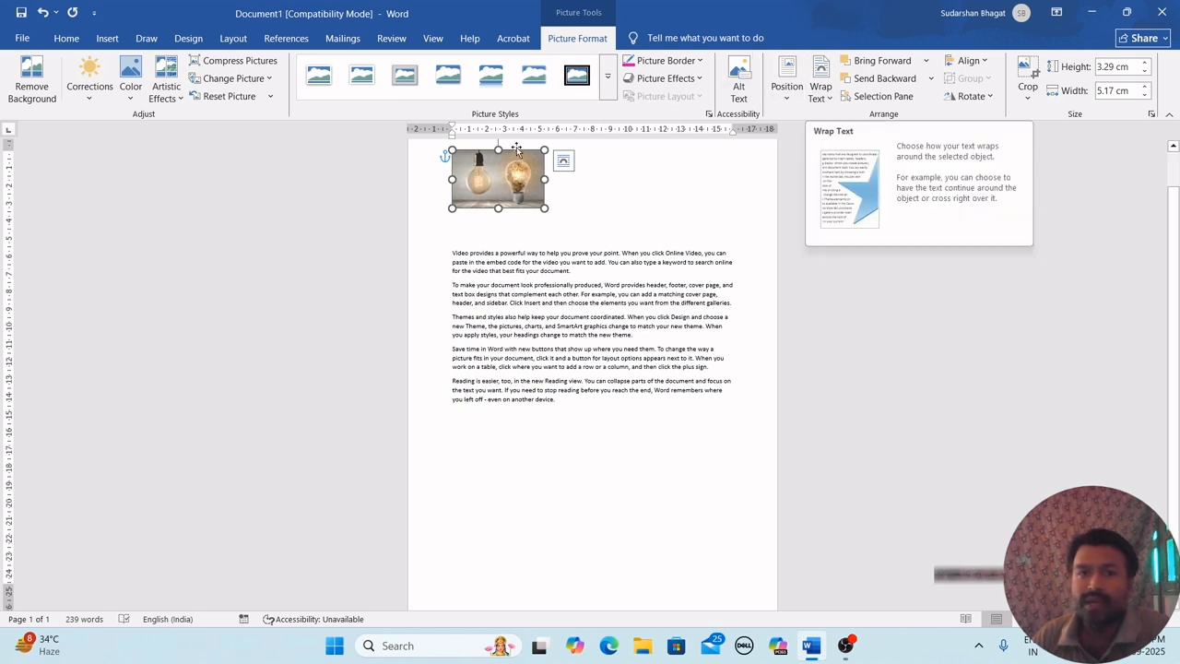
left_click_drag(510, 168, 519, 267)
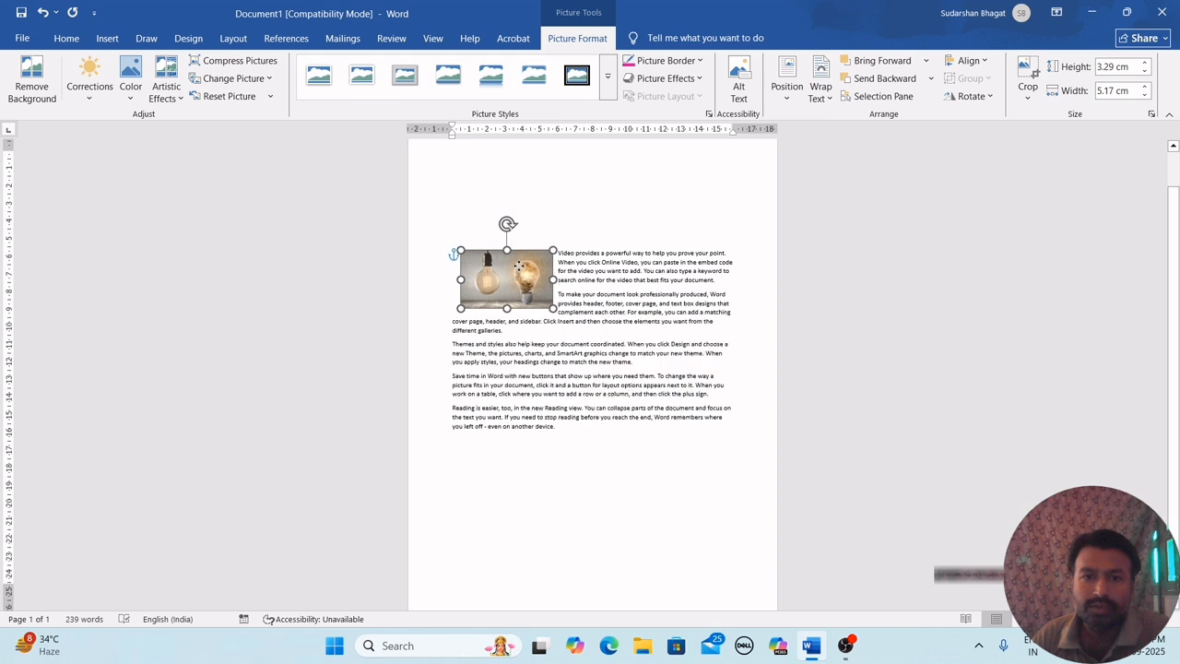
Step: Set the bulb picture's text wrapping to In Line with Text and deselect it
left_click(826, 98)
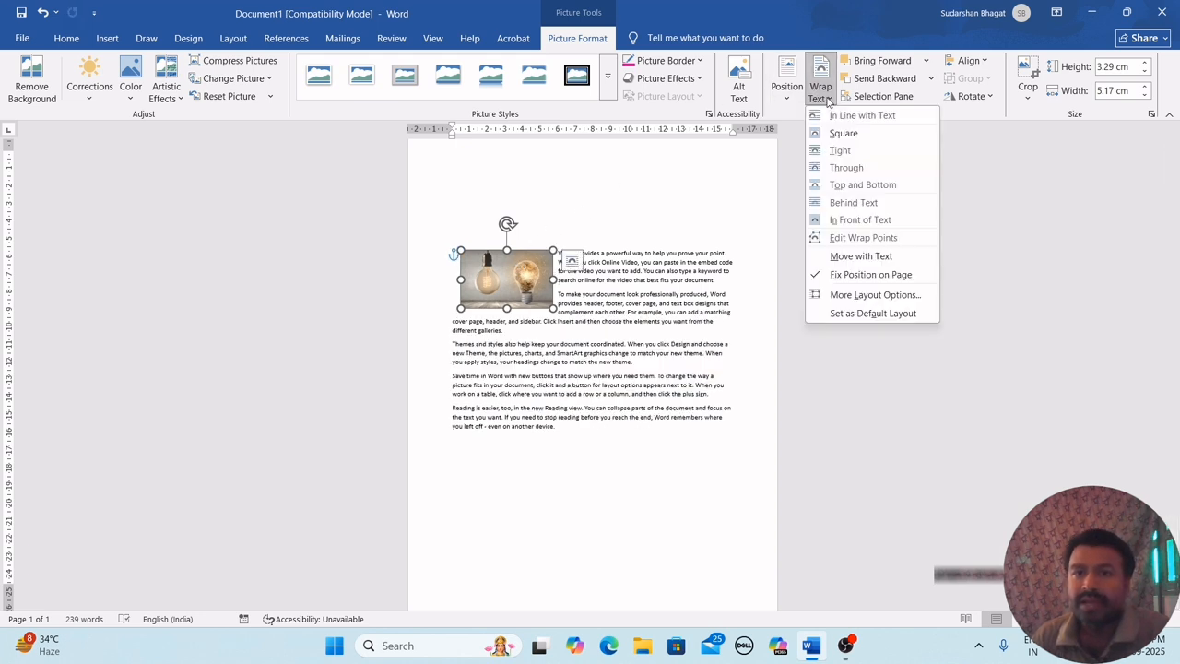
left_click(862, 115)
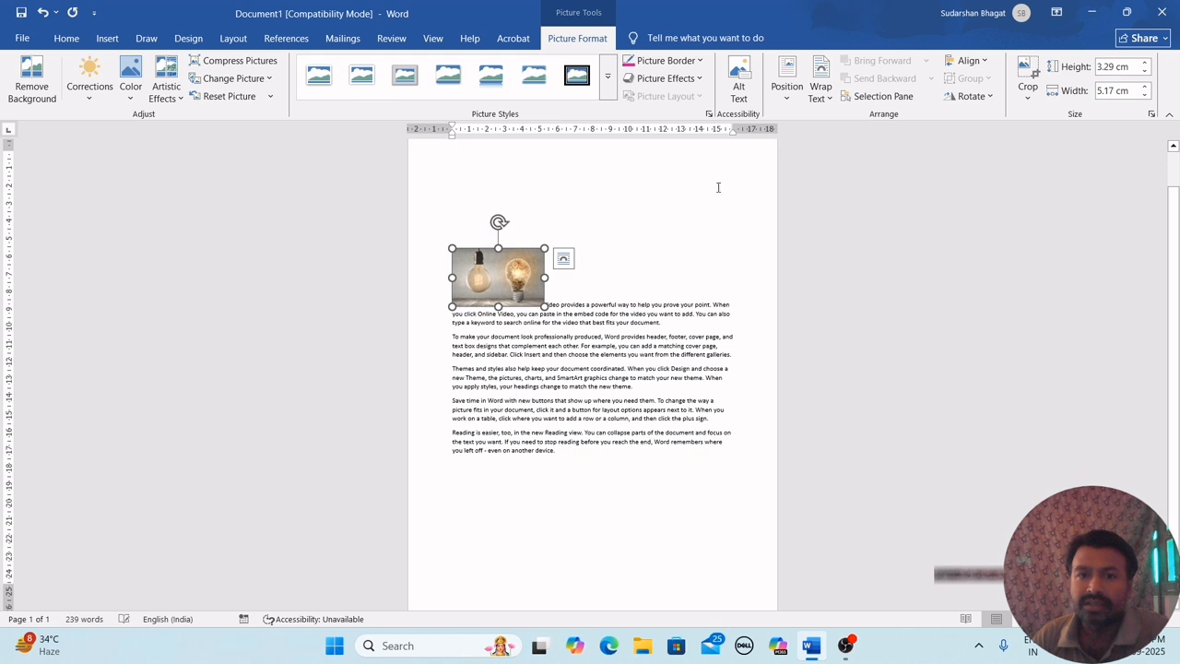
left_click(634, 500)
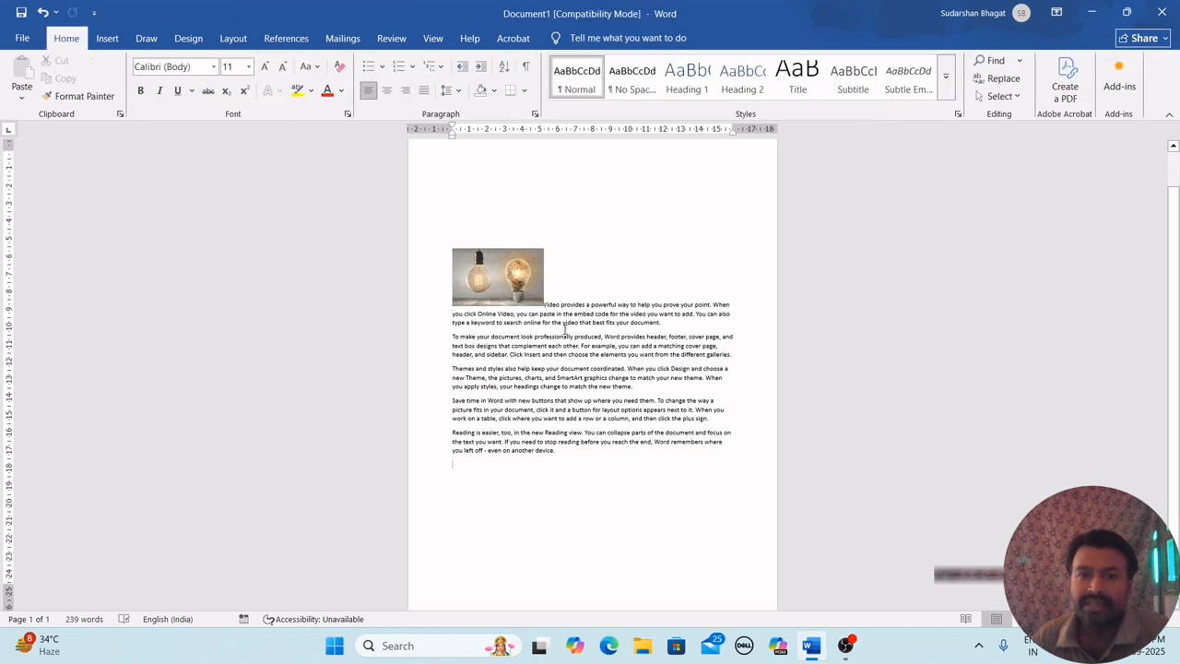
Step: Move the in-line bulb picture into the first line of the second paragraph
left_click(512, 277)
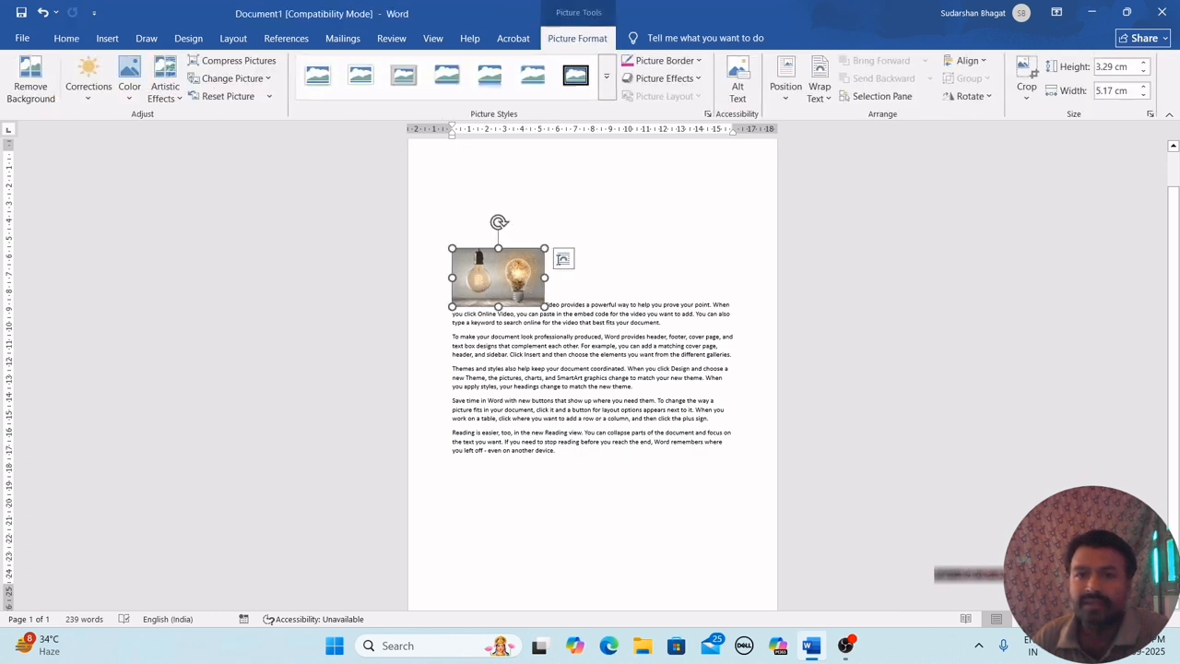
left_click(818, 98)
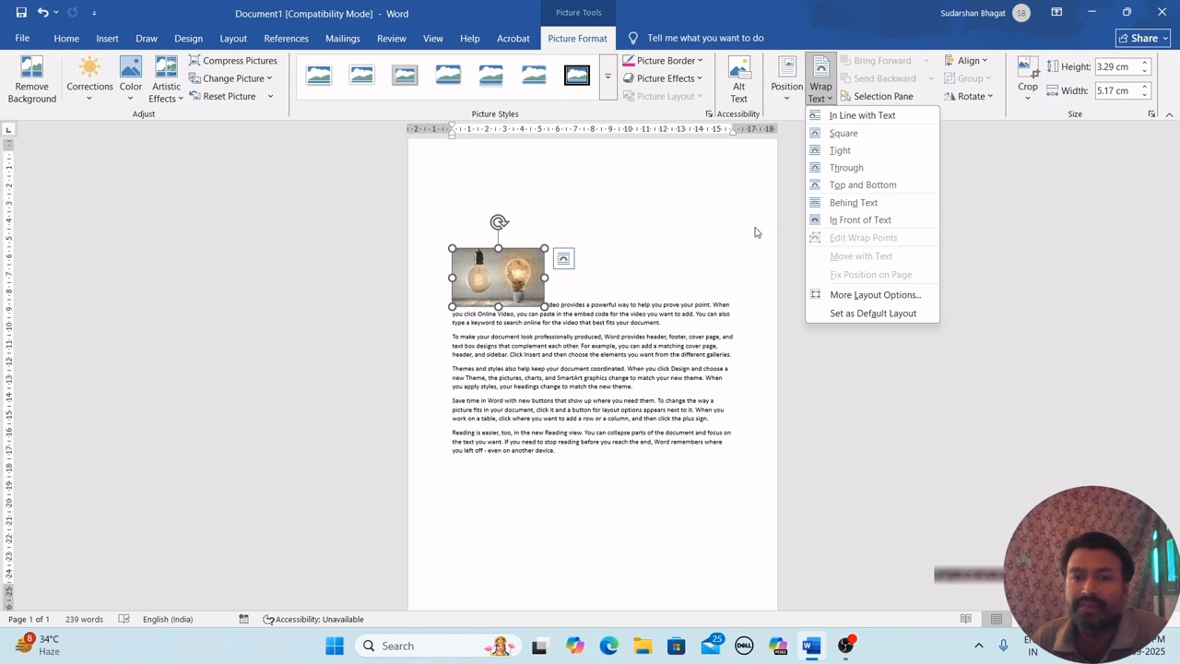
left_click(488, 267)
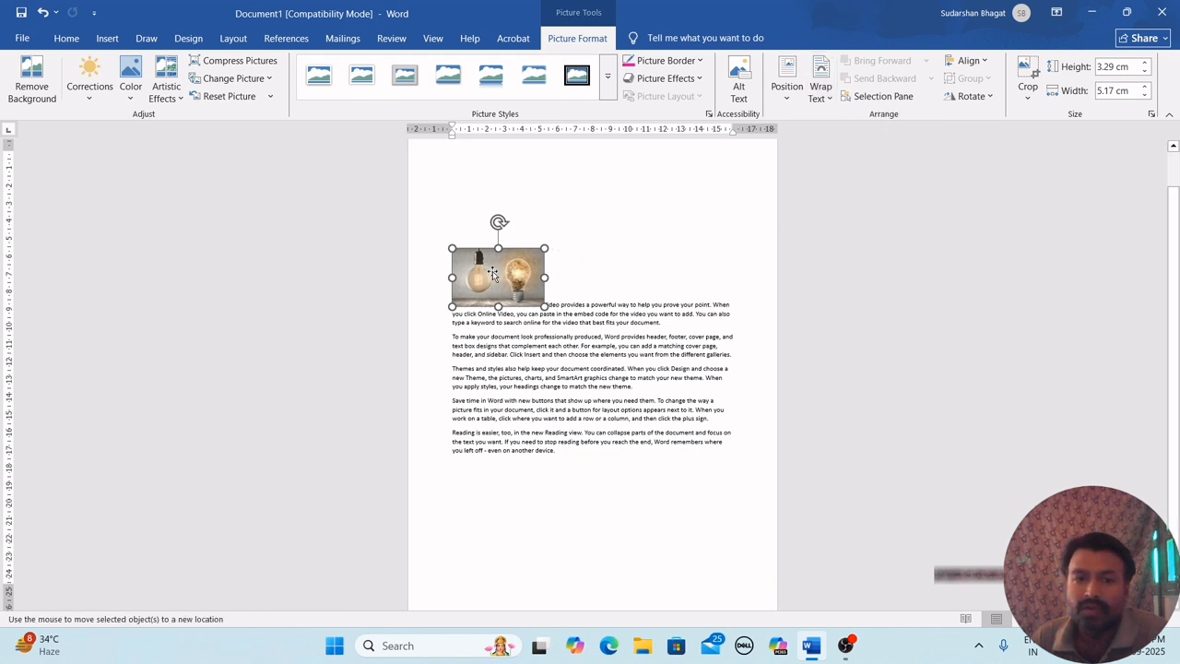
left_click_drag(488, 267, 513, 338)
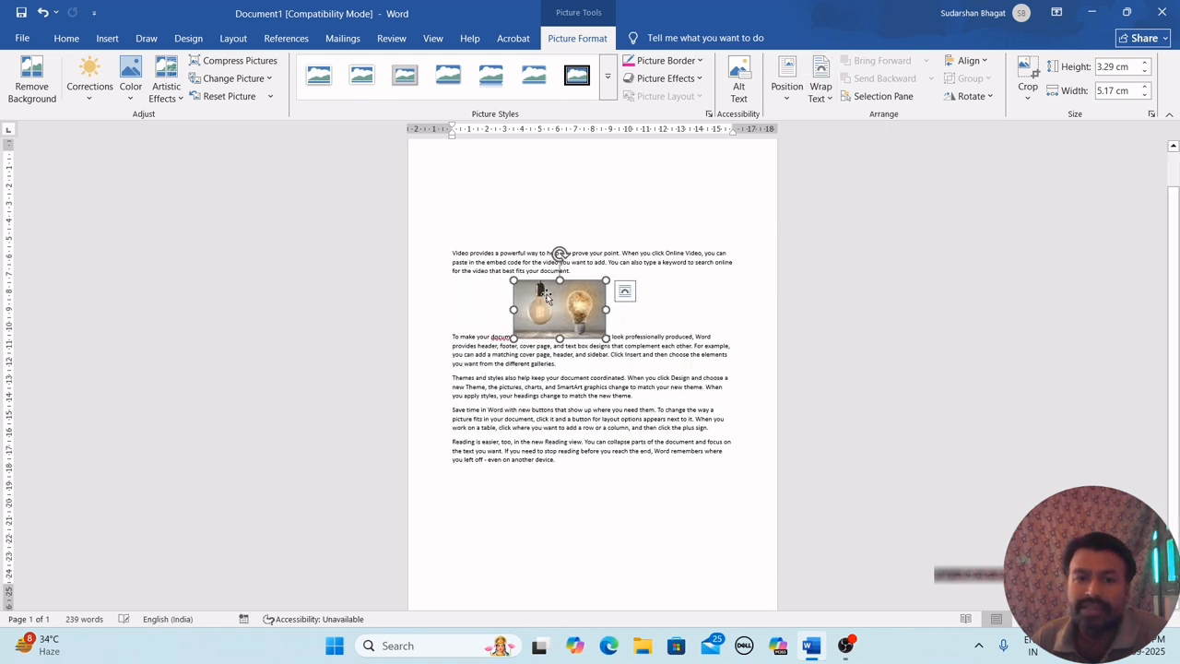
Step: Examine which text wrapping and alignment options are available for the in-line bulb picture
left_click(829, 100)
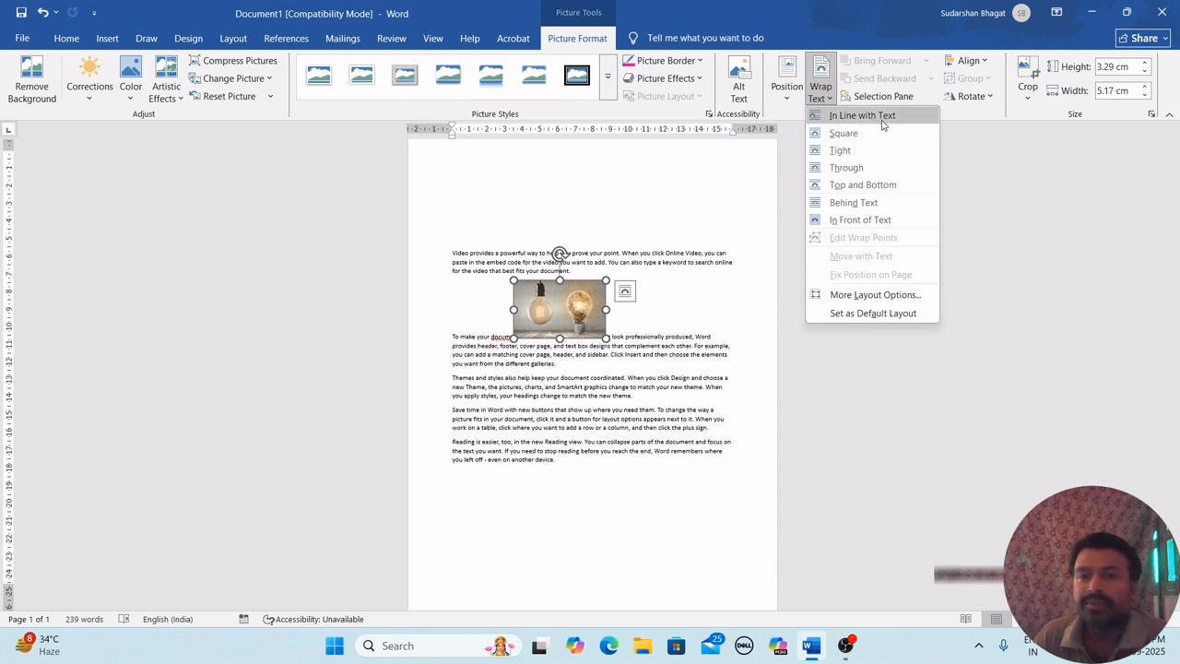
left_click(983, 64)
left_click(981, 64)
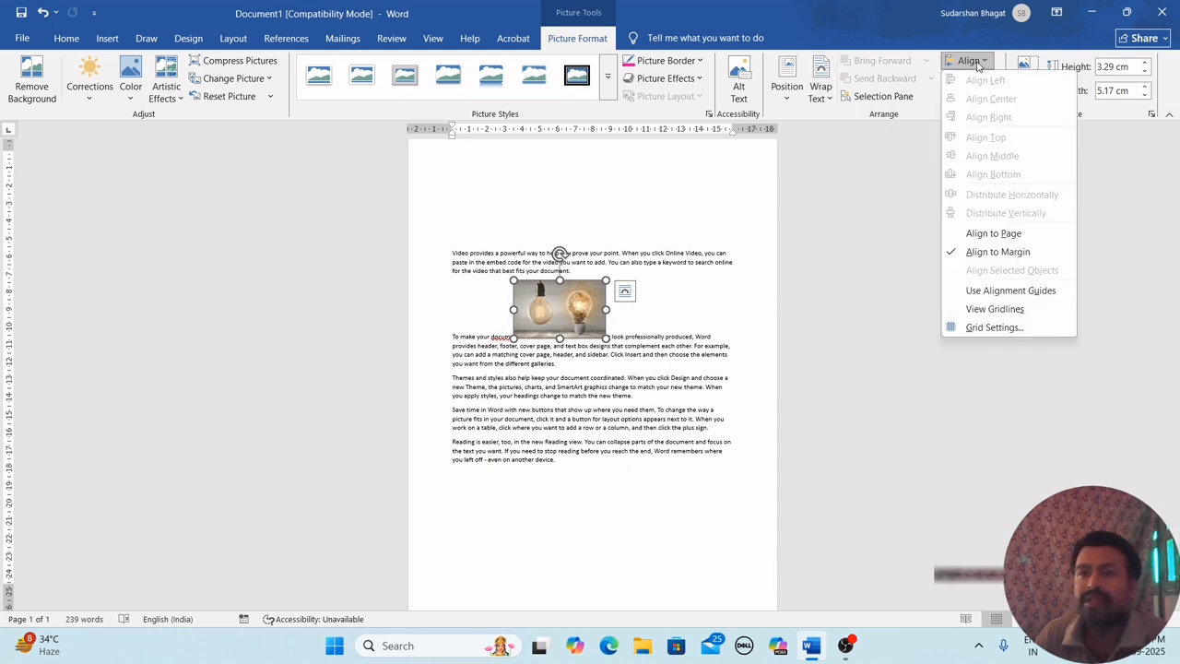
left_click(667, 193)
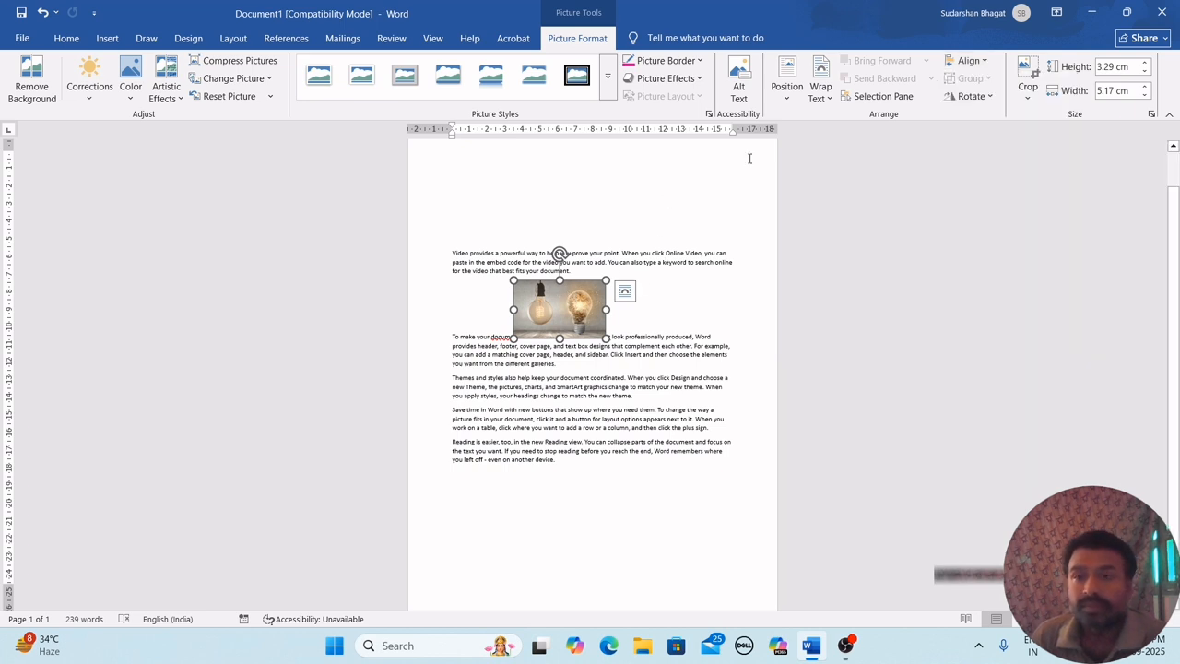
left_click(973, 60)
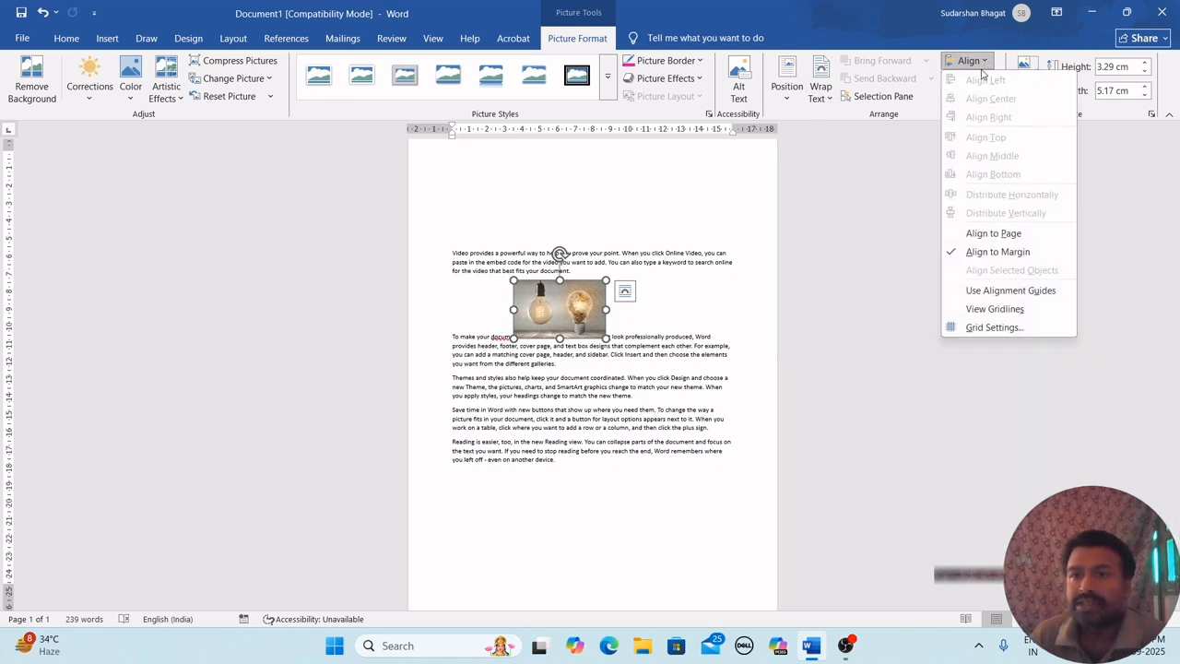
left_click(572, 308)
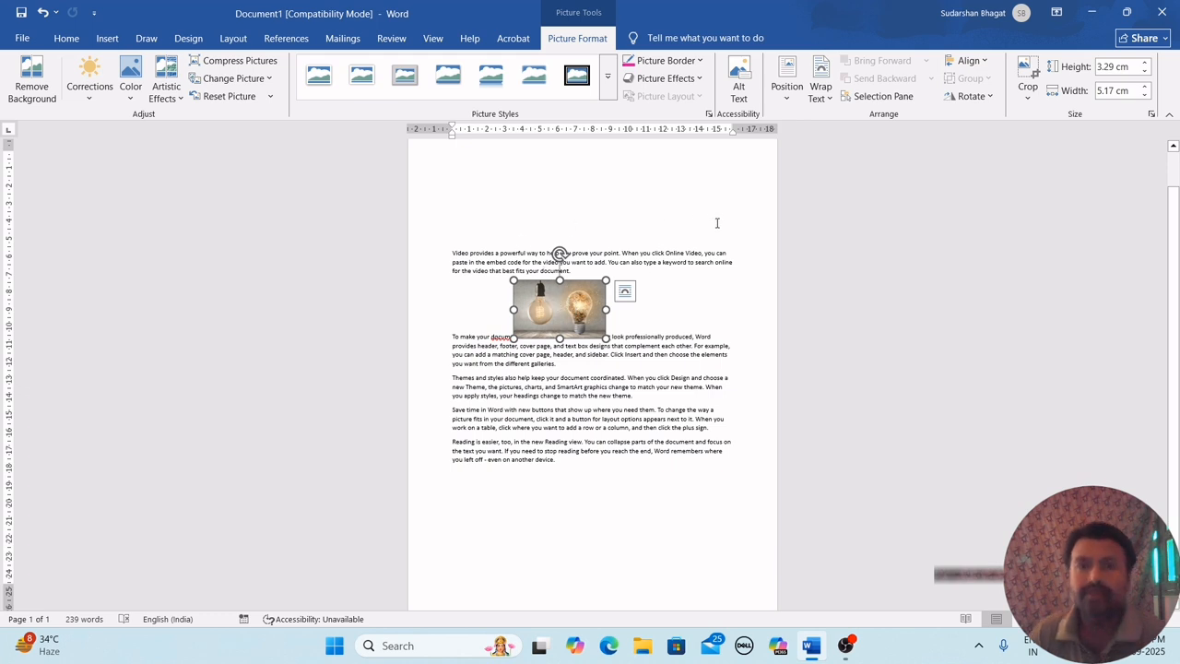
left_click(660, 467)
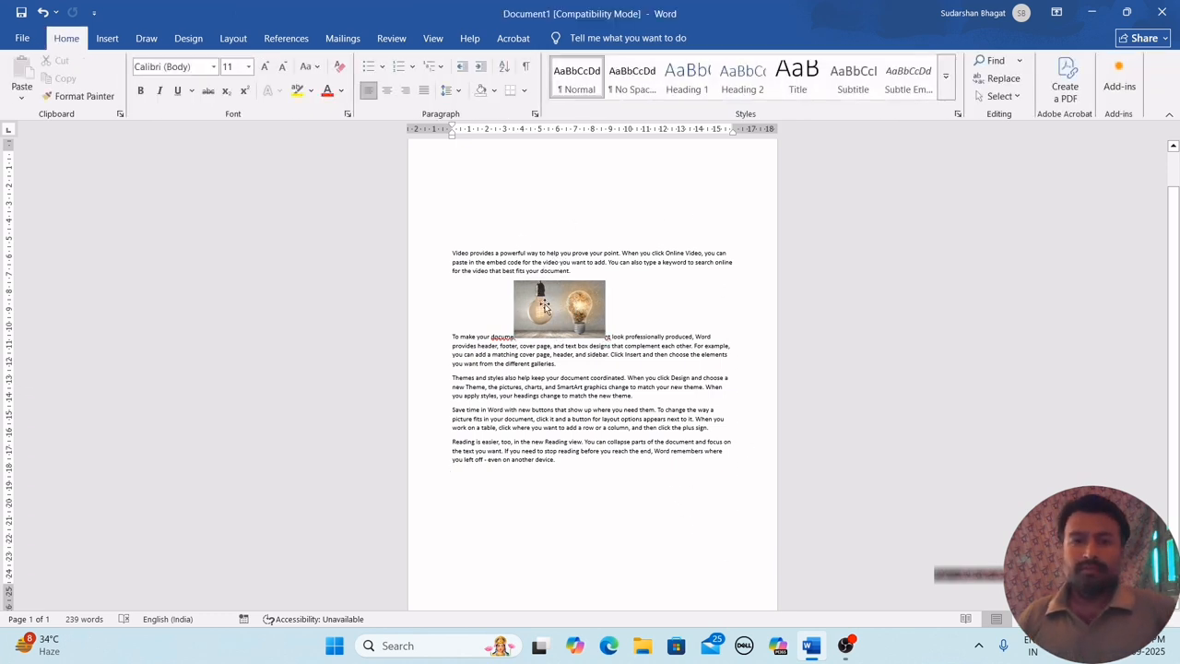
Step: Move the bulb picture out of the second paragraph to just above the first paragraph and check its alignment options
left_click_drag(544, 304, 490, 279)
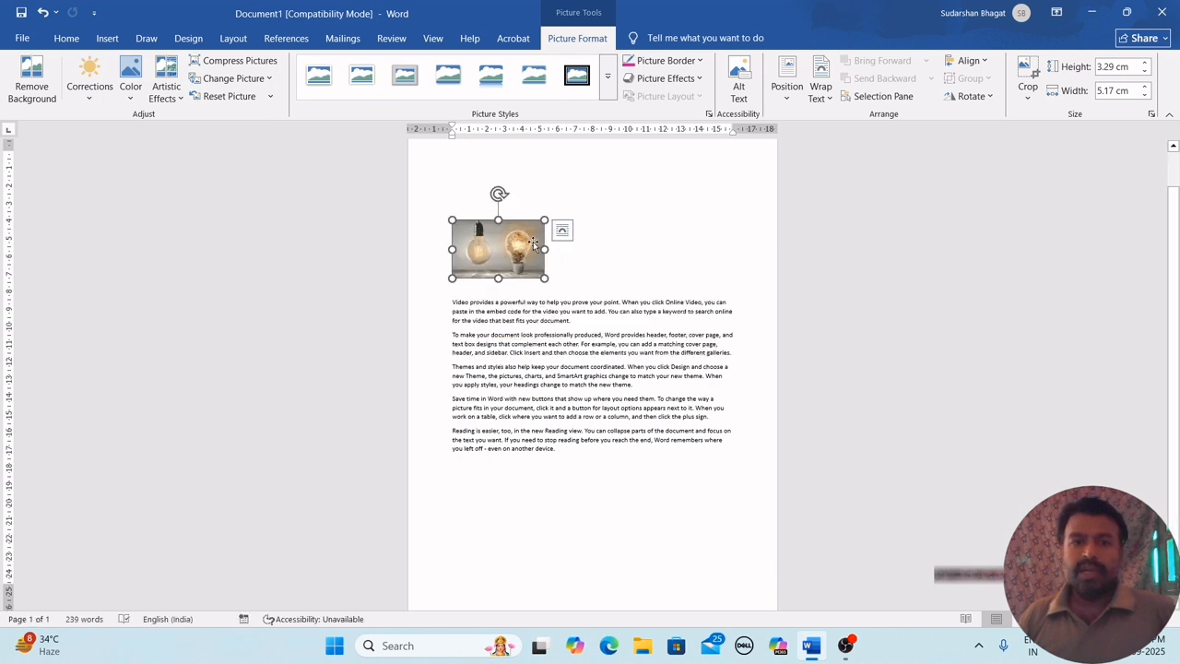
left_click(968, 61)
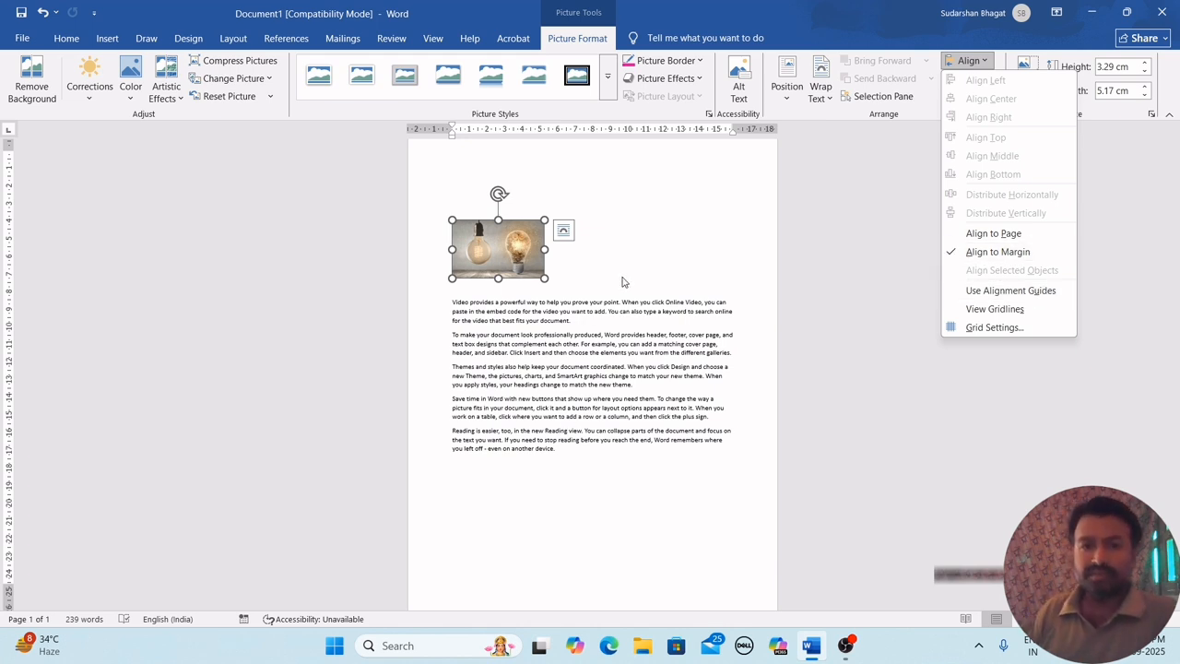
left_click(514, 253)
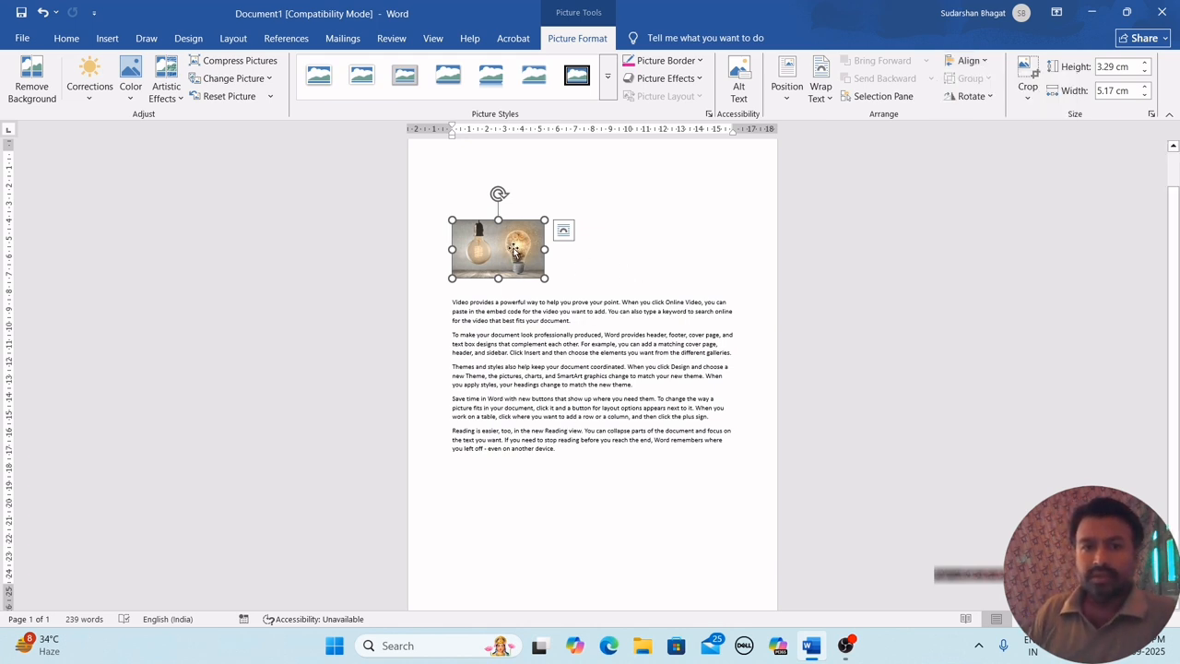
Step: Apply the In Line with Text position and the In Line with Text wrapping to the bulb picture
left_click(787, 92)
left_click(791, 145)
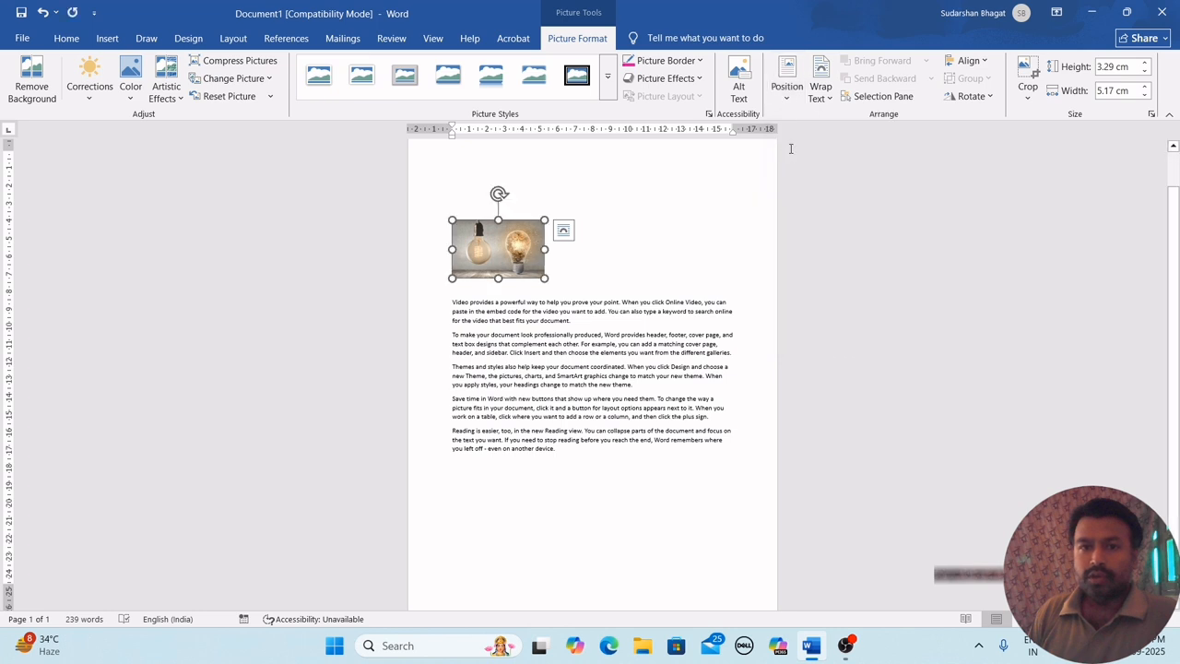
left_click(820, 92)
left_click(847, 118)
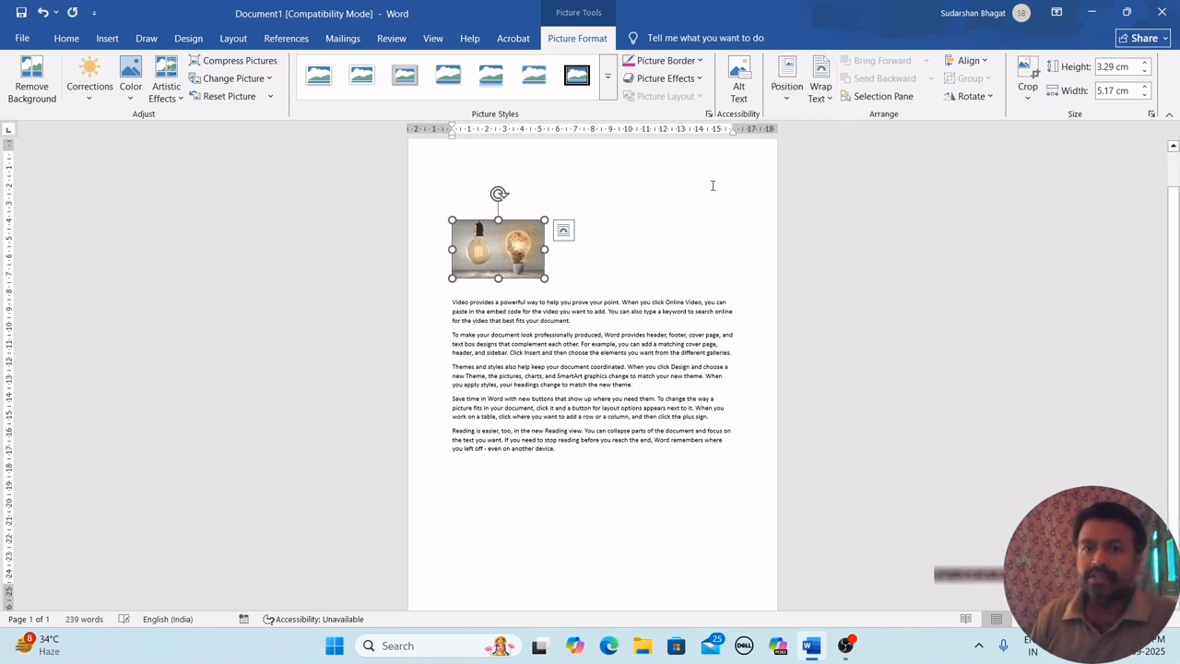
Step: Move the bulb picture to the top of the page and position it top left with square text wrapping
left_click(985, 62)
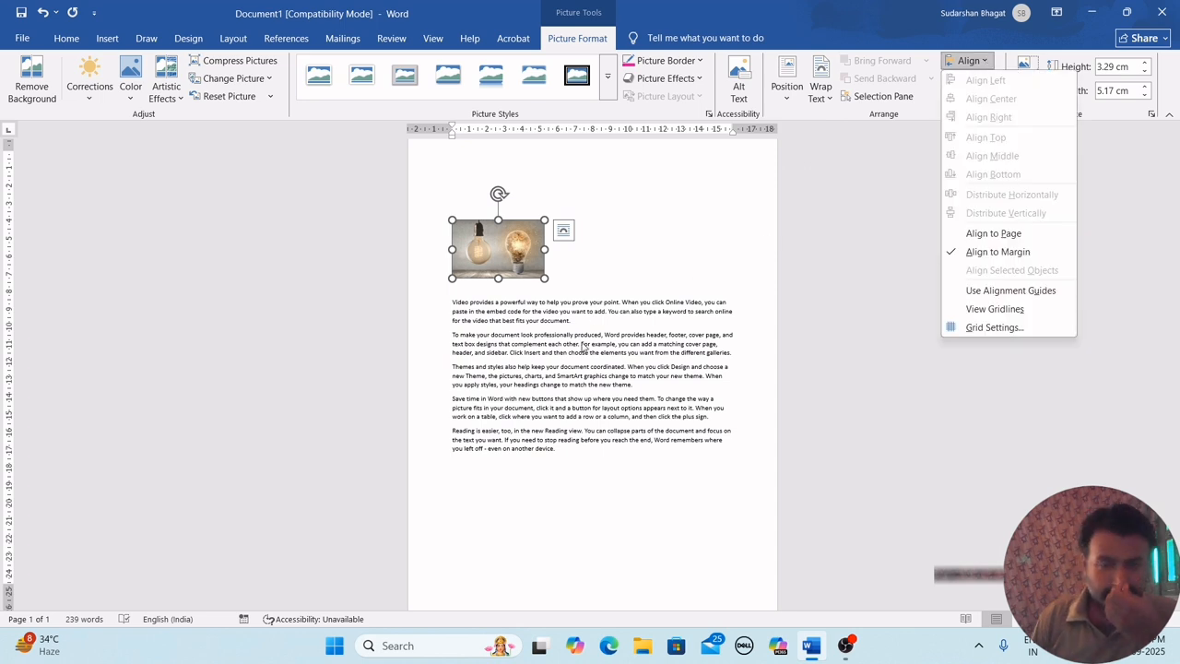
scroll(586, 505, "up", 2)
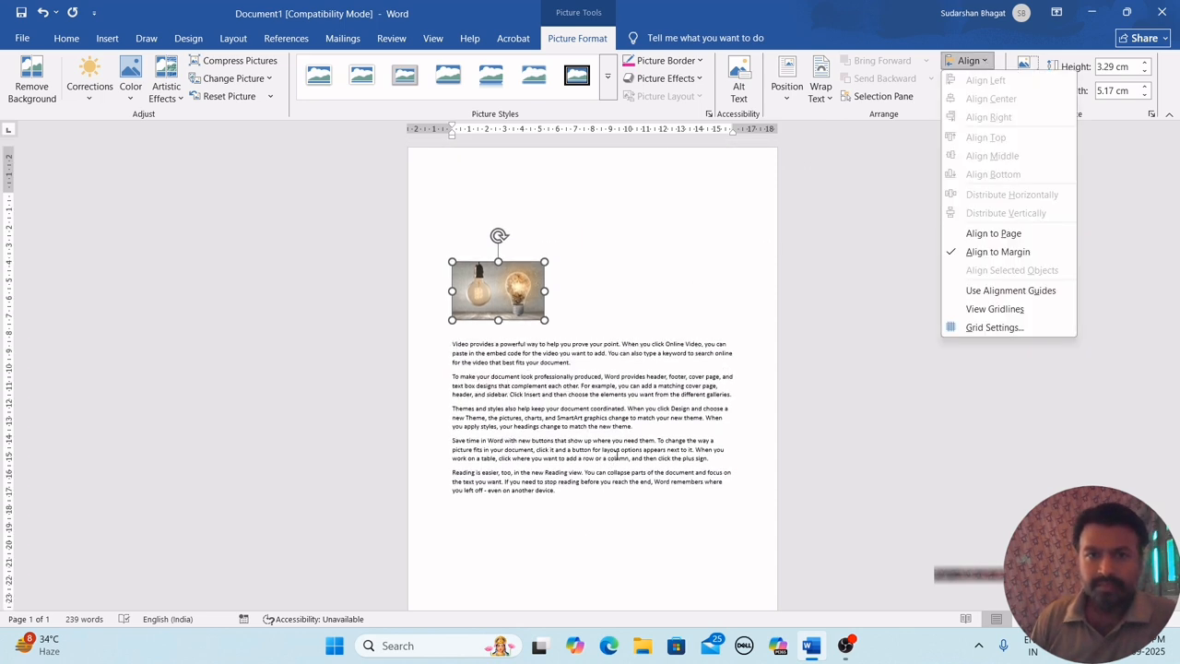
left_click(519, 308)
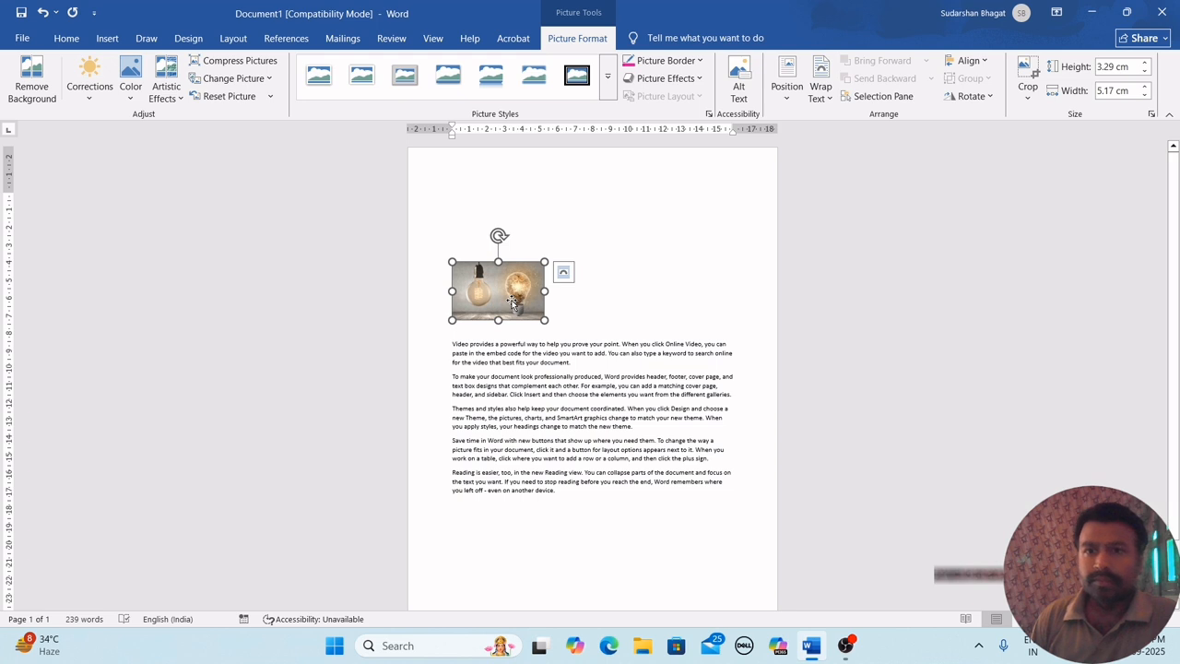
left_click(519, 205)
key("ctrl+y")
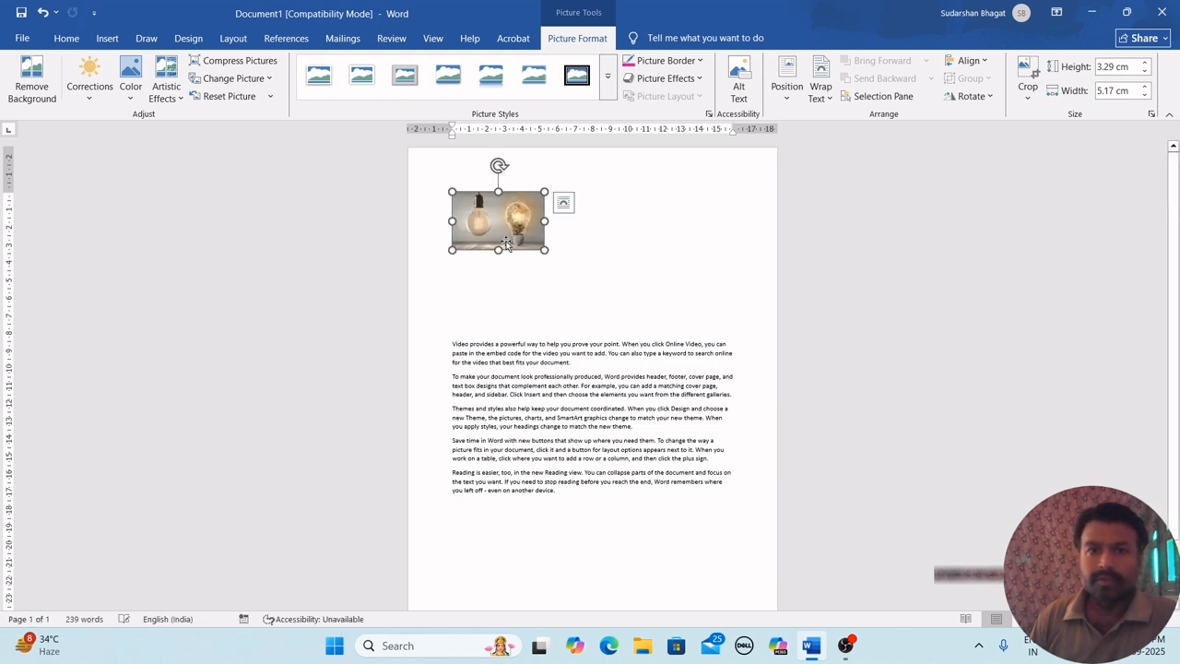
left_click(787, 92)
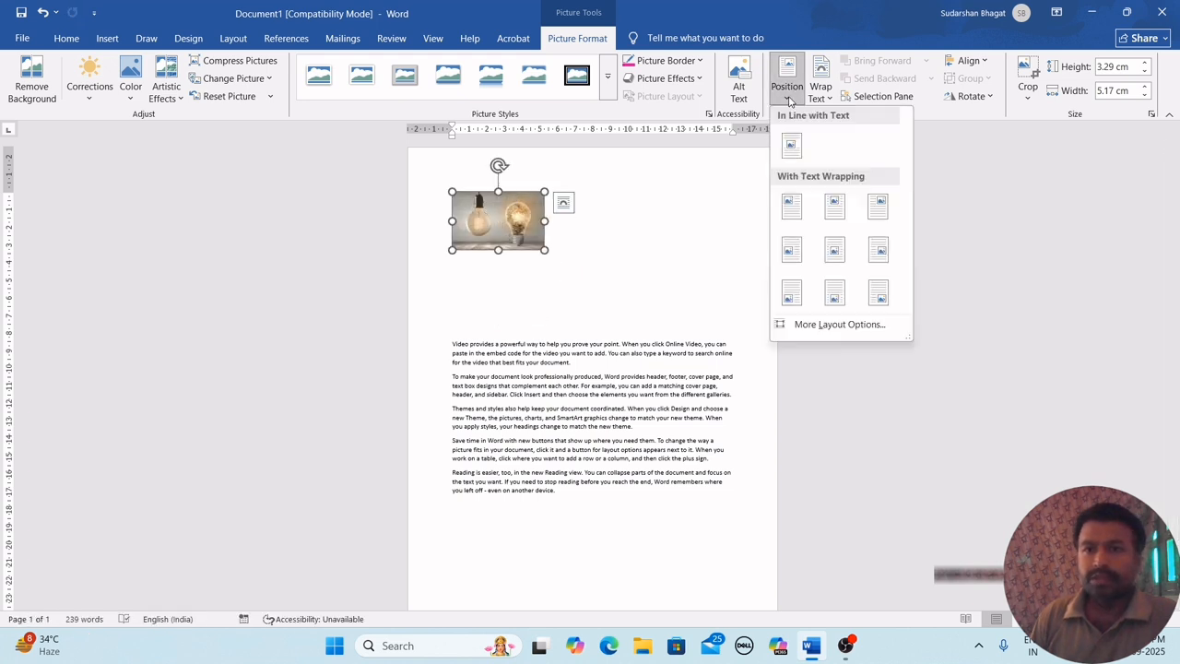
left_click(790, 210)
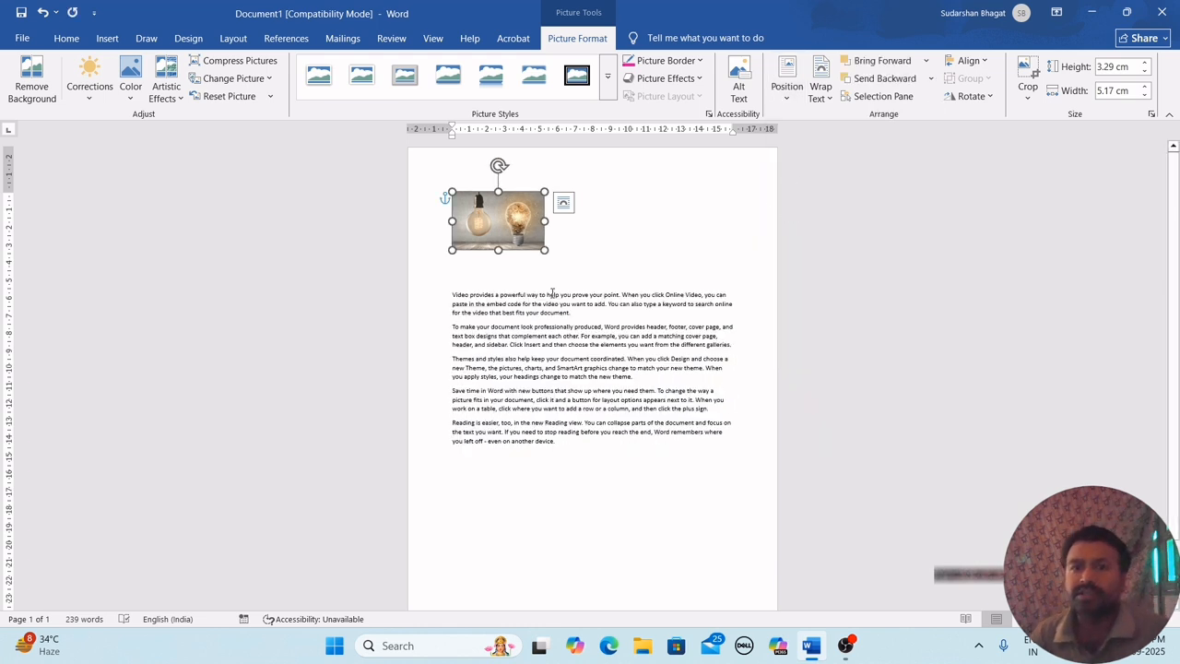
Step: Align the bulb picture horizontally to the center, followed by the right margin
left_click(982, 62)
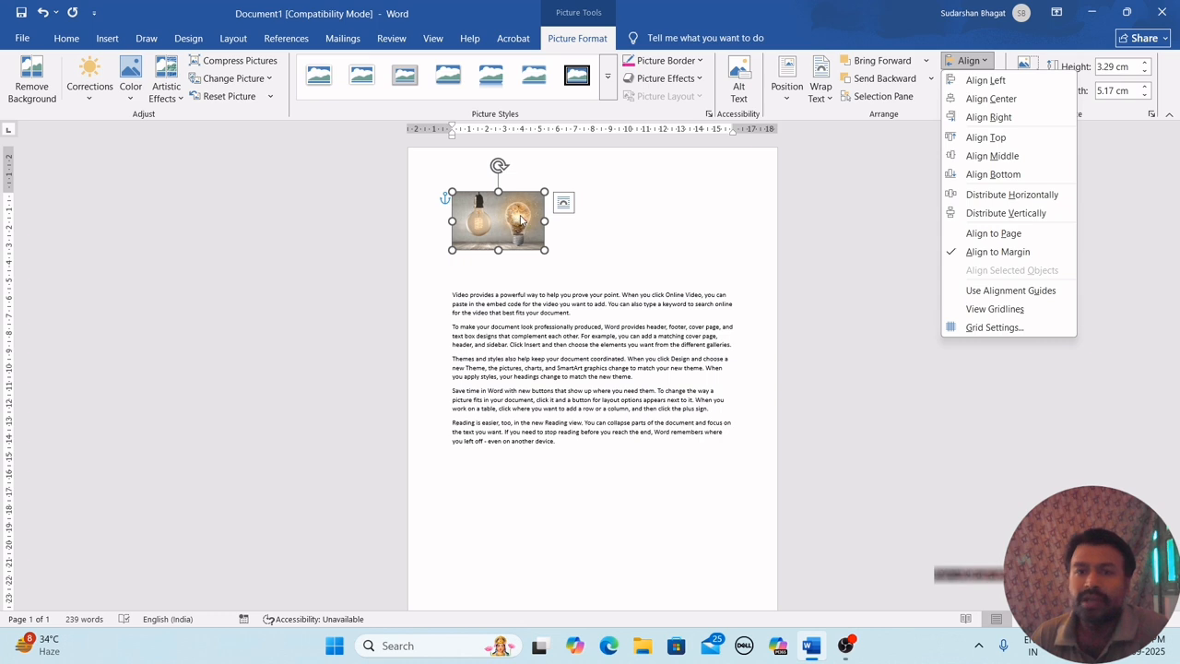
left_click(1010, 98)
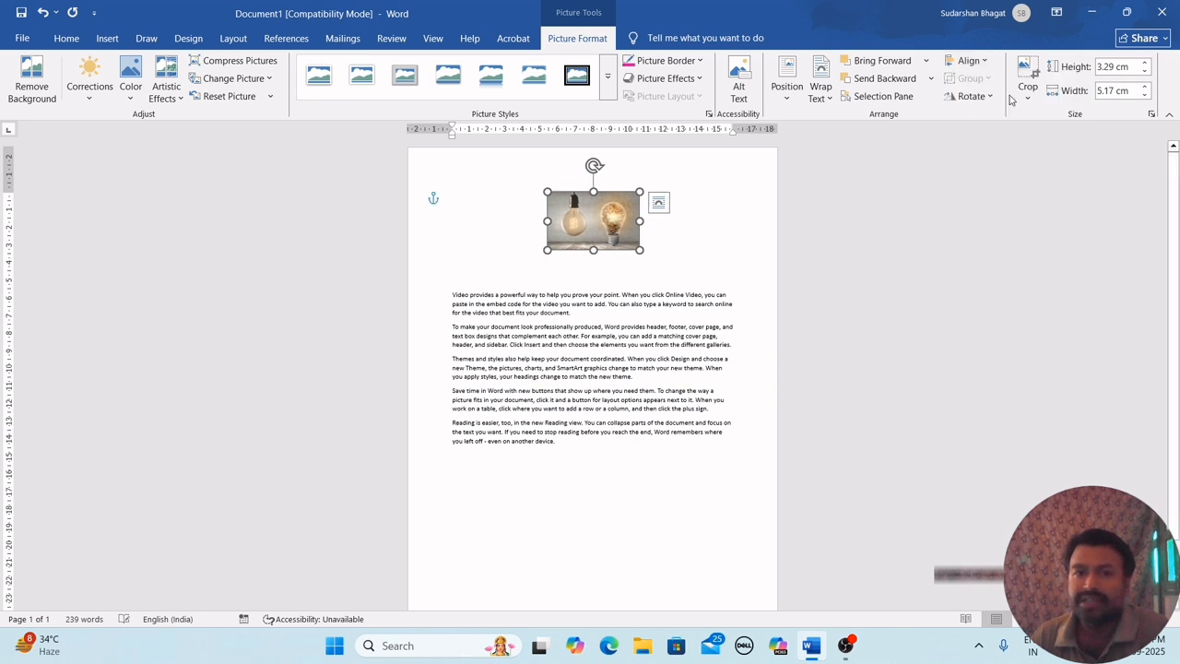
left_click(968, 61)
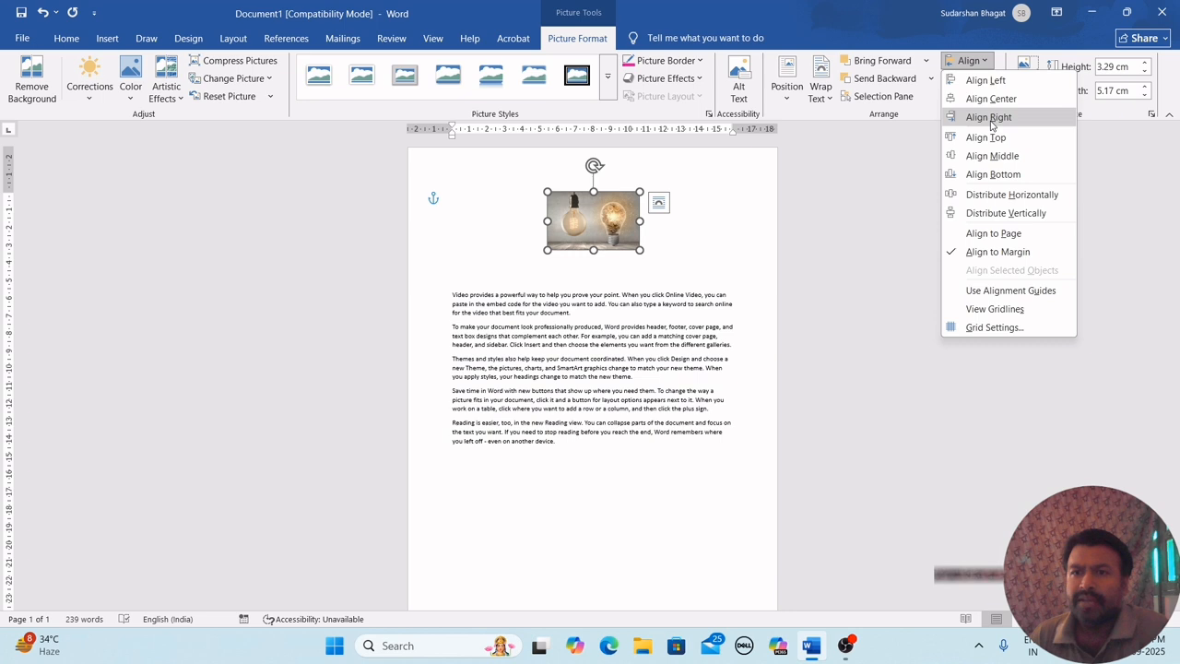
left_click(989, 118)
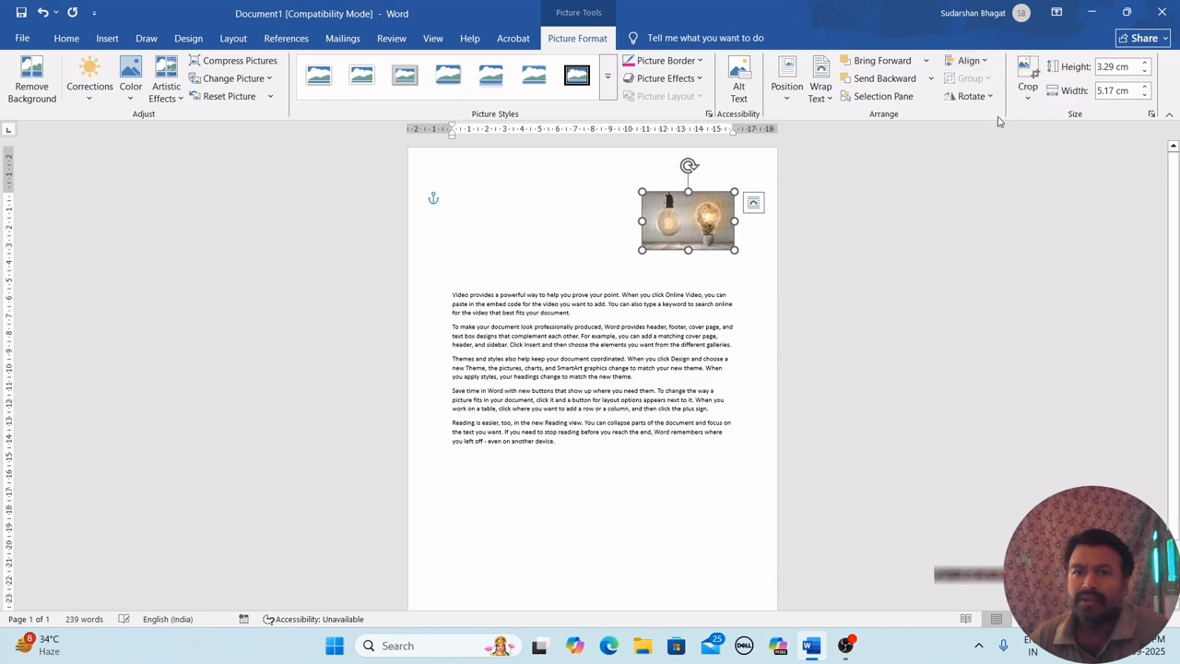
Step: Align the bulb picture vertically to the bottom margin, followed by the top margin
left_click(979, 63)
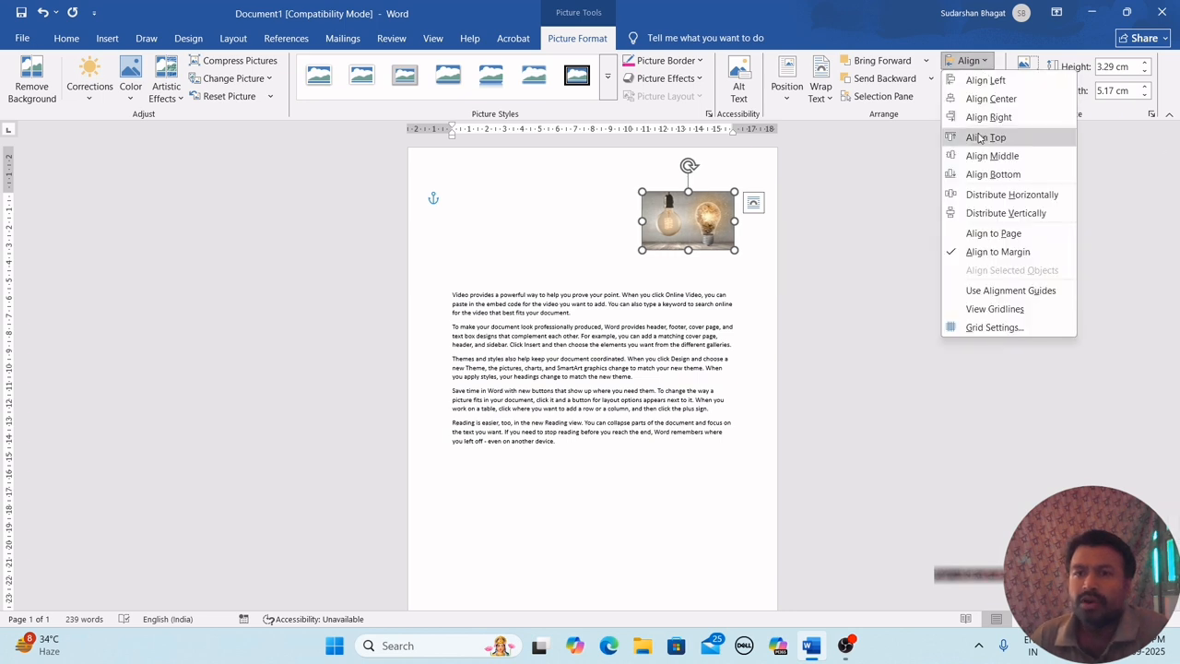
left_click(983, 174)
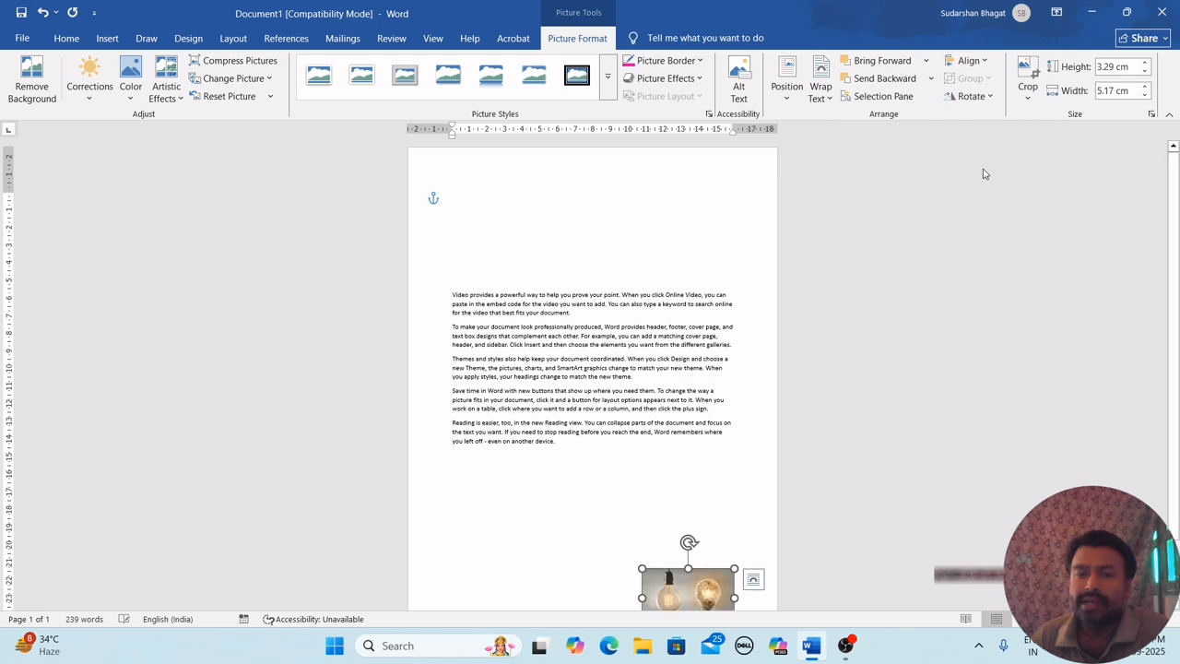
left_click(984, 62)
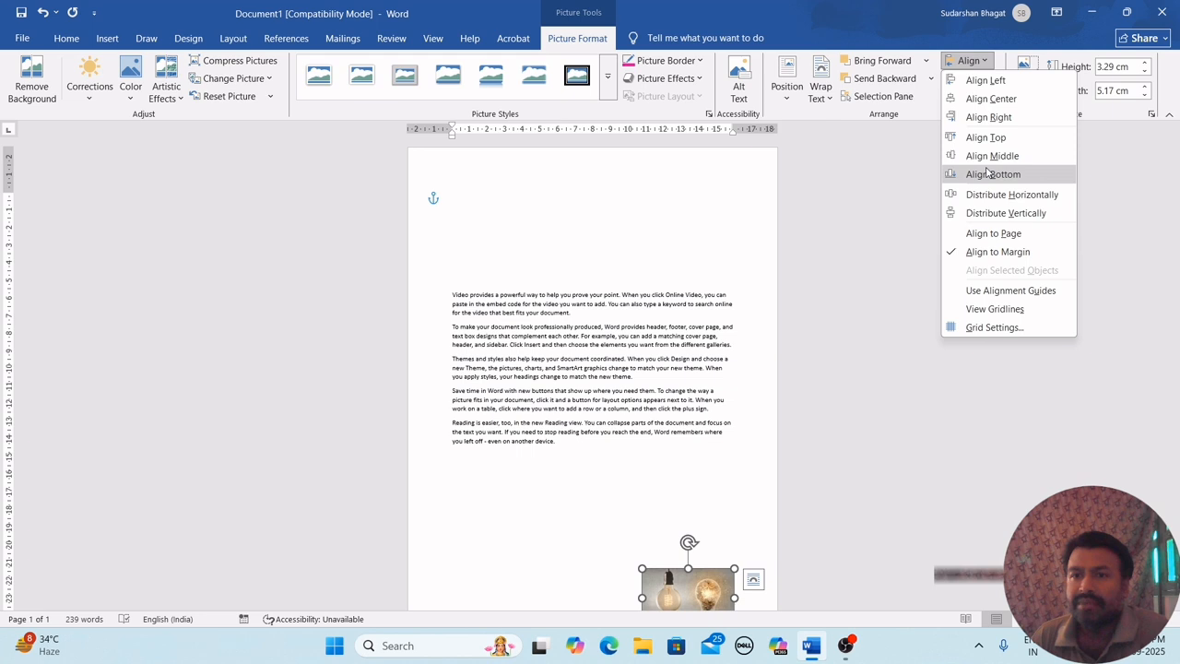
left_click(985, 136)
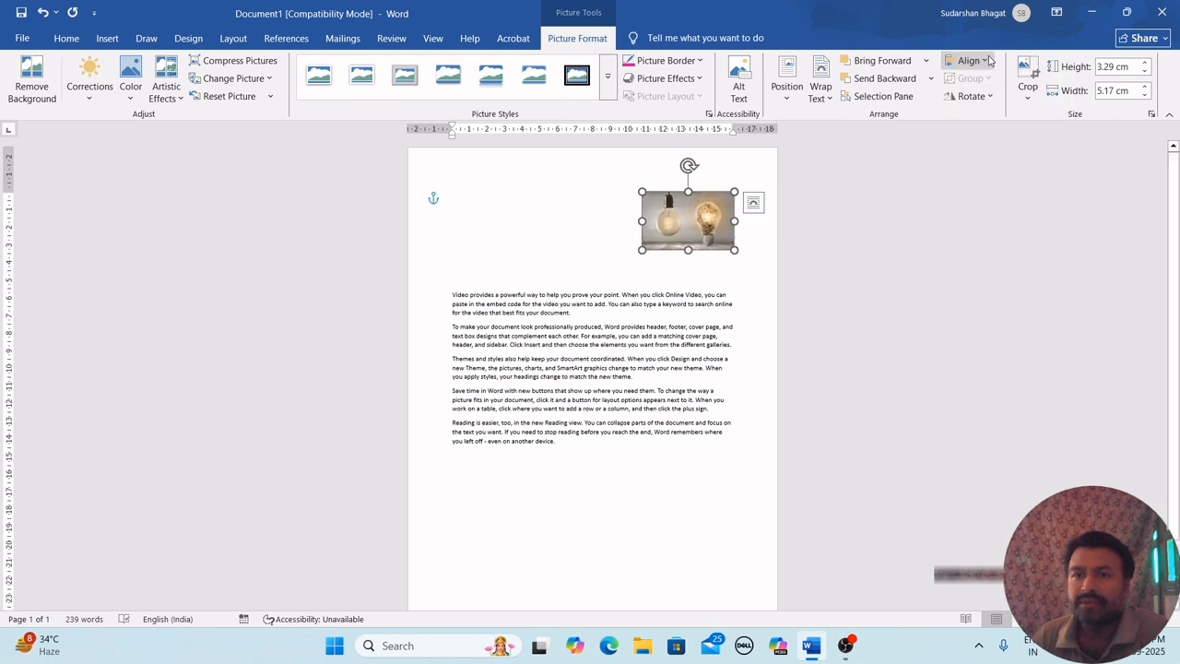
Step: Align the bulb picture to the left margin and to the bottom margin
left_click(989, 61)
left_click(982, 86)
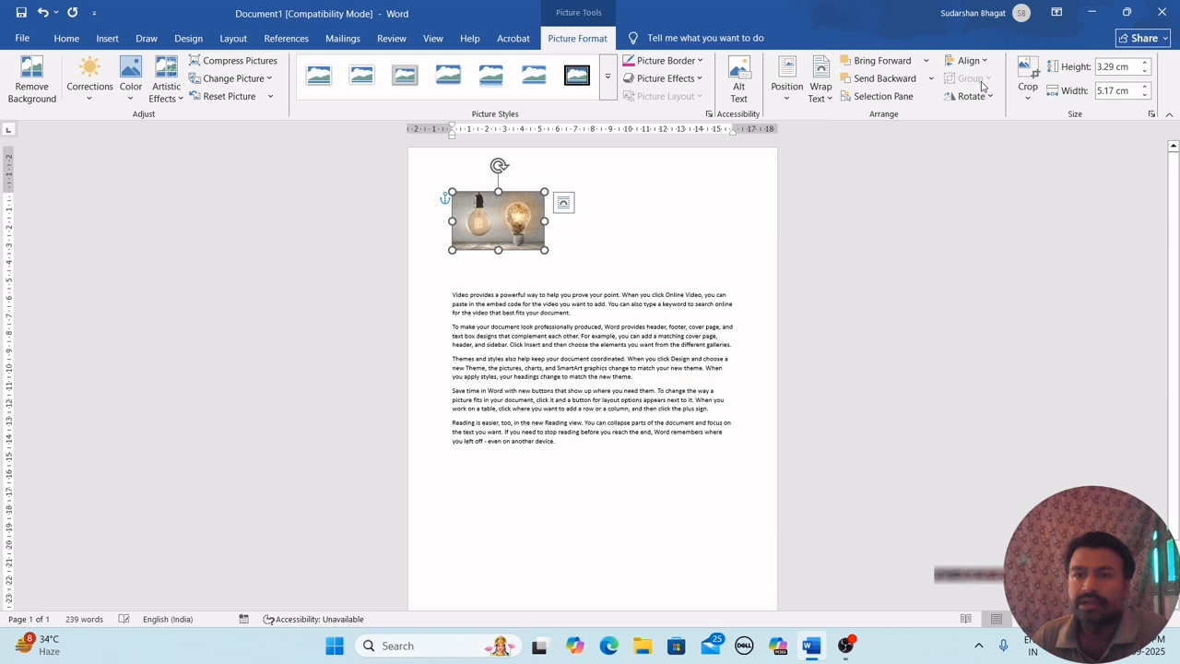
left_click(979, 63)
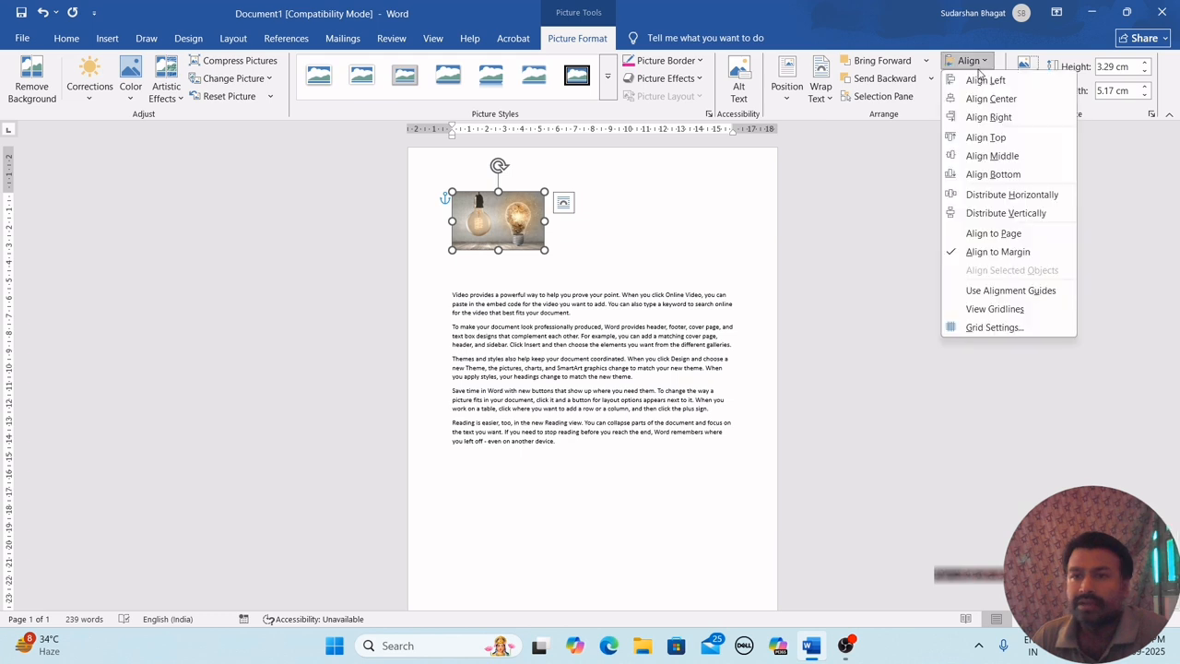
left_click(968, 174)
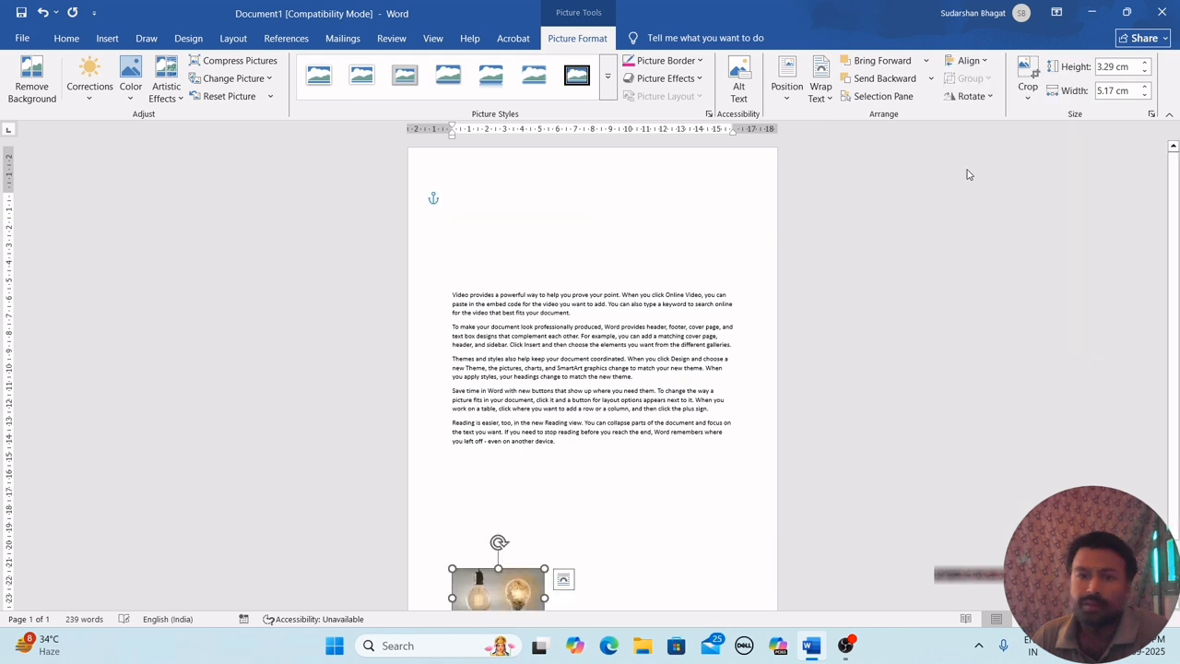
Step: Switch the bulb picture's alignment reference to Align to Page and align it to the page's left edge
left_click(970, 61)
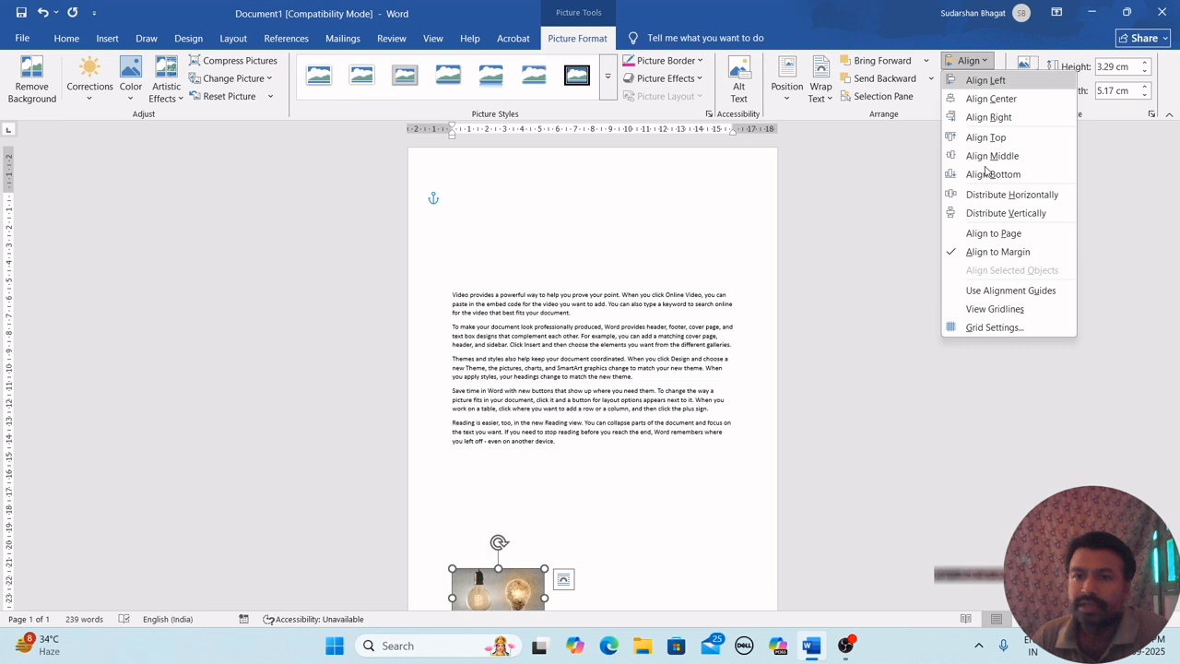
scroll(985, 173, "down", 2)
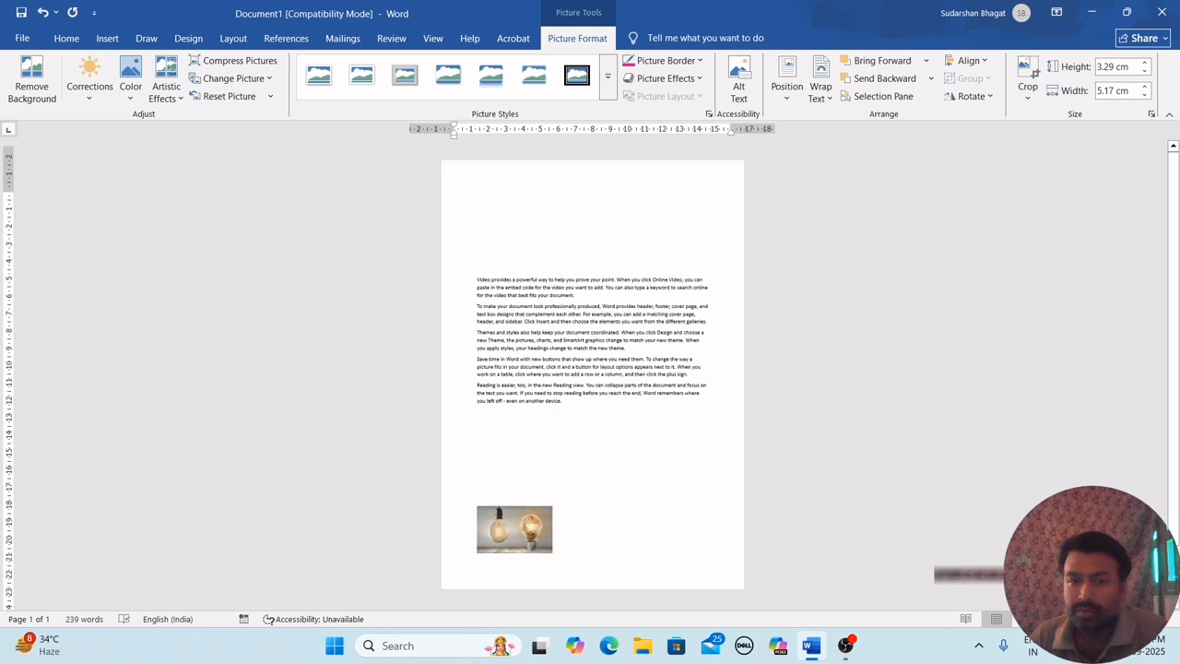
left_click(974, 61)
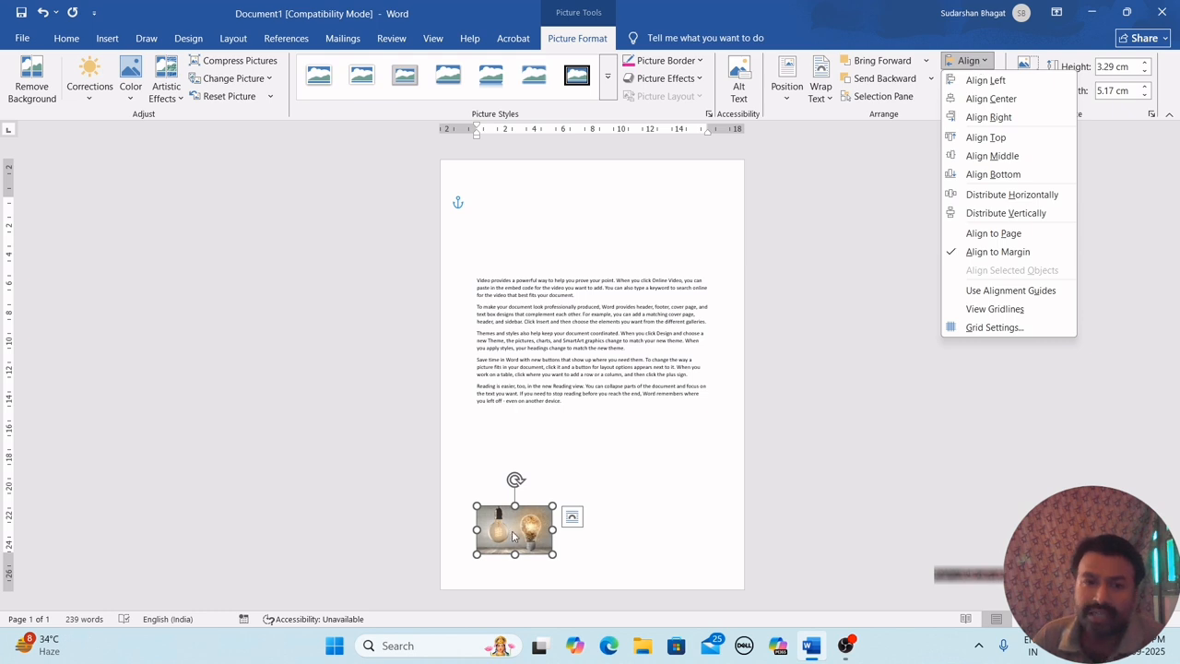
left_click(959, 236)
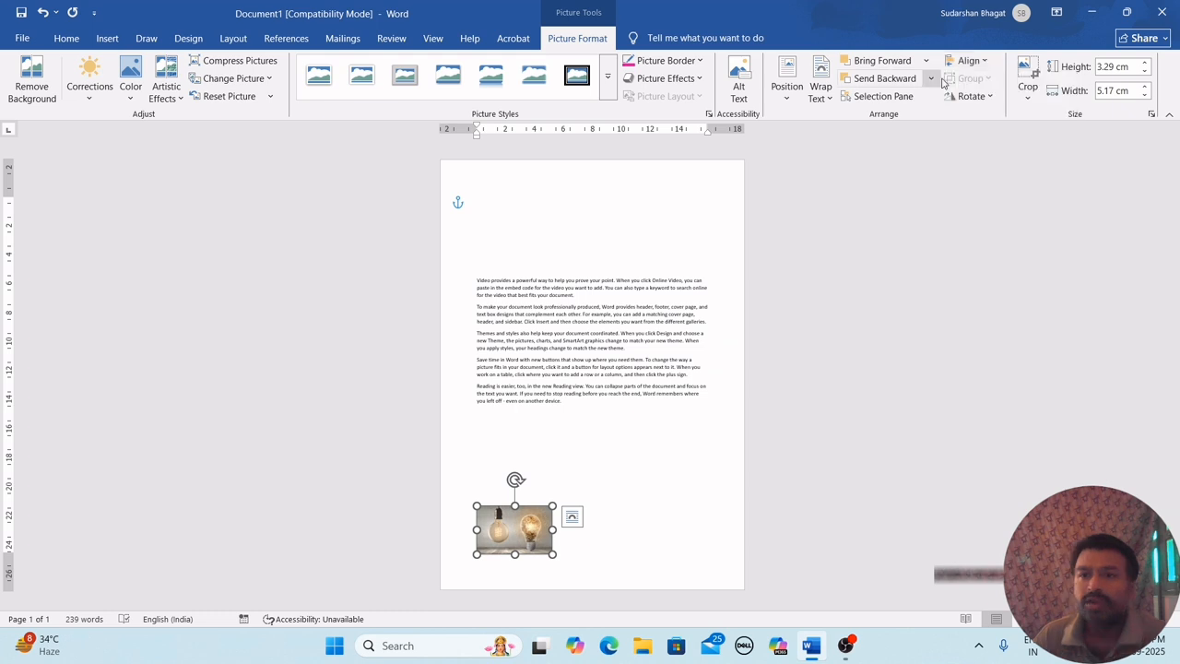
left_click(966, 60)
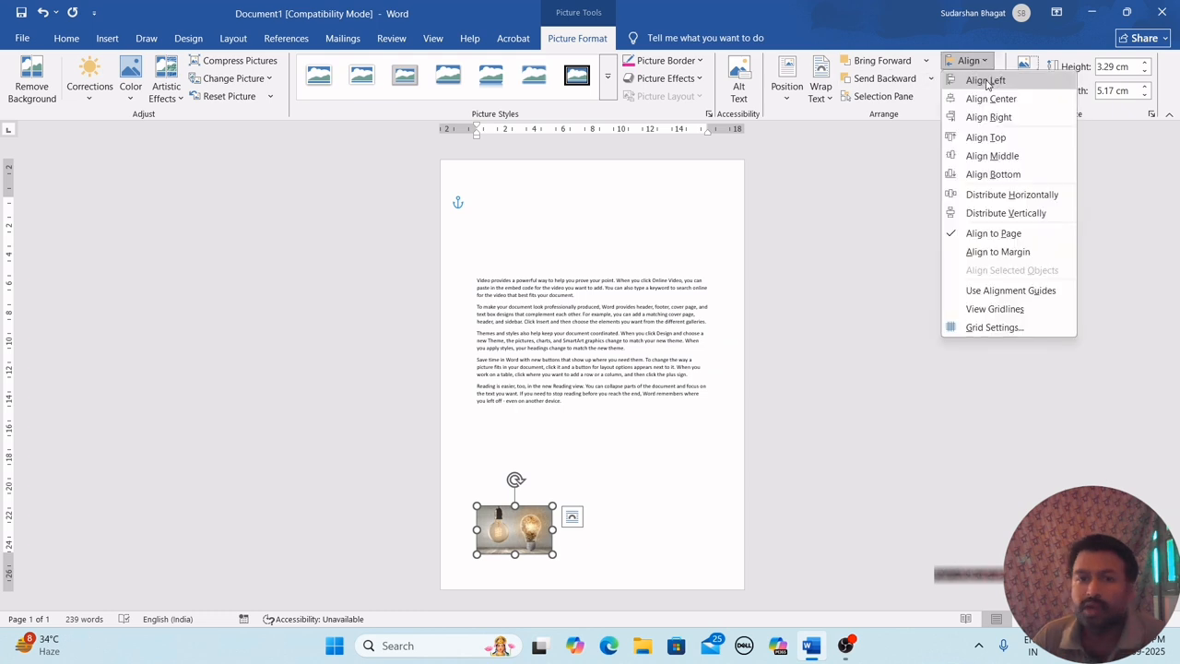
left_click(968, 80)
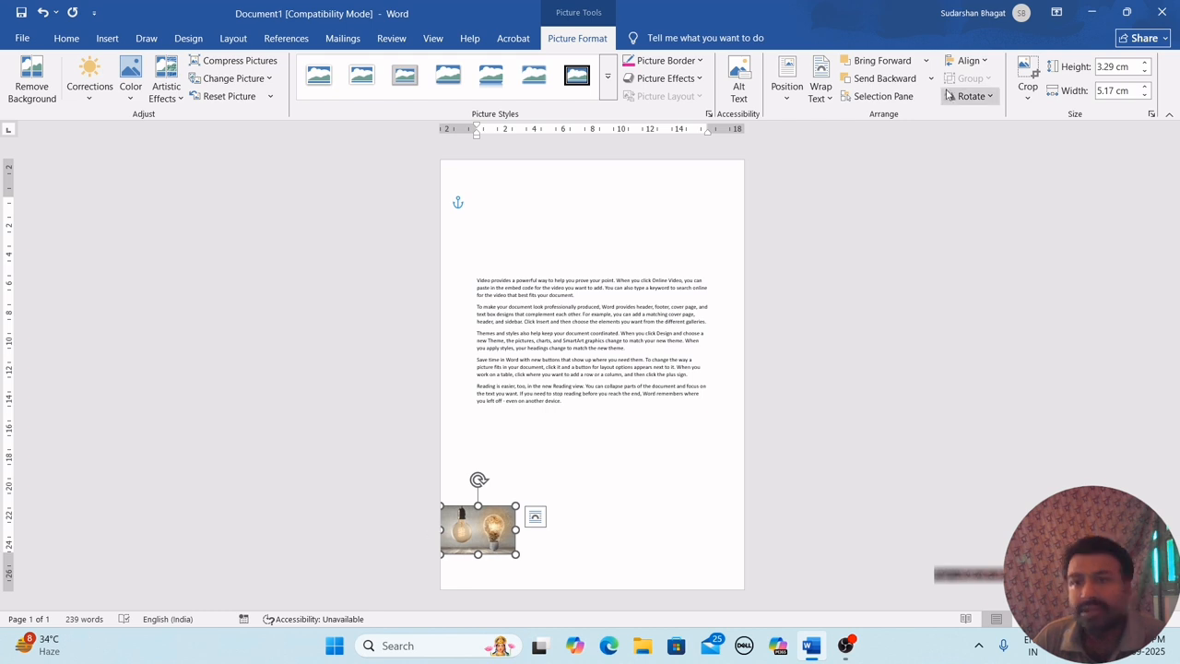
Step: Align the bulb picture to the top edge of the page, followed by the bottom edge
left_click(976, 61)
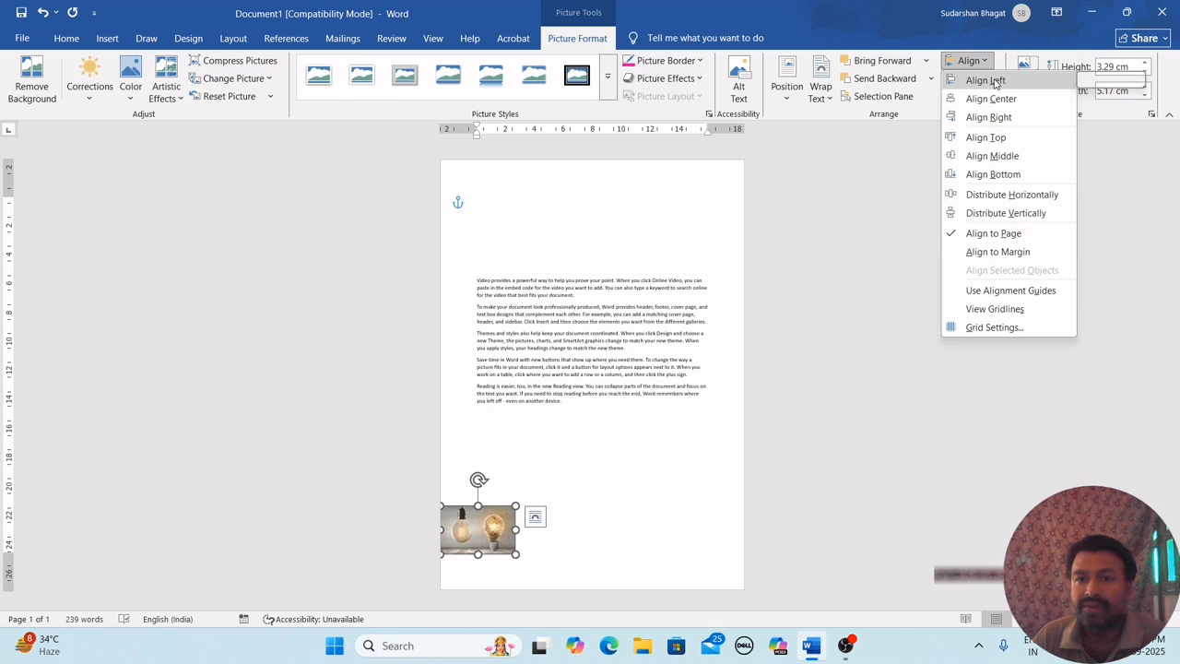
left_click(985, 138)
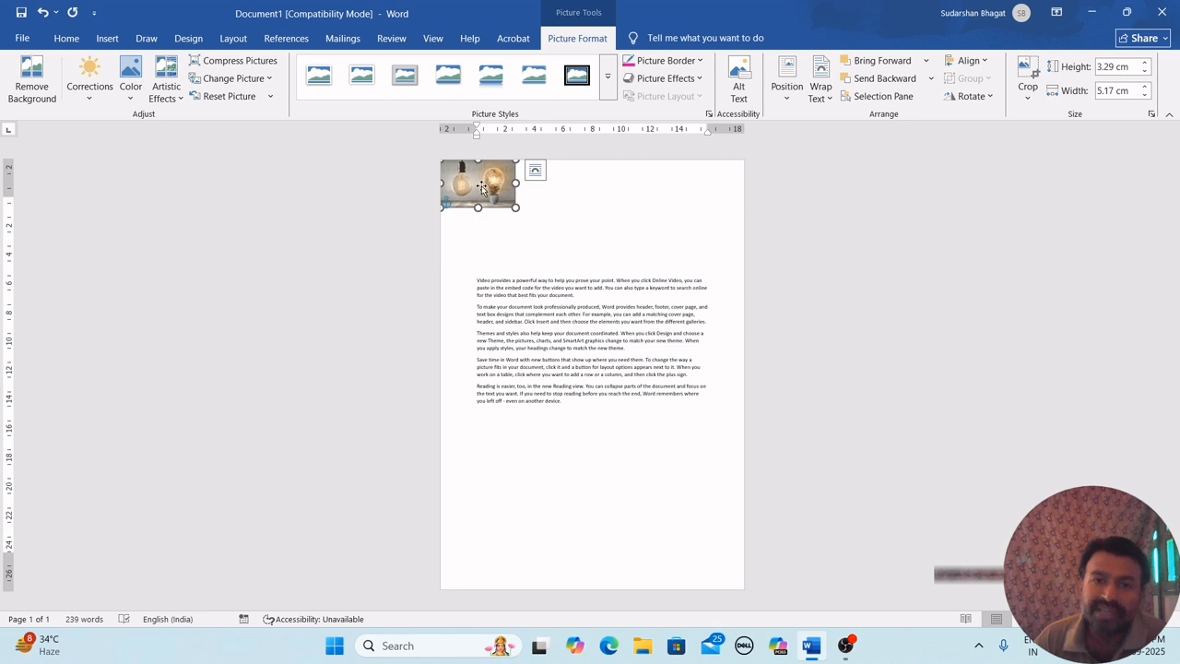
left_click(983, 63)
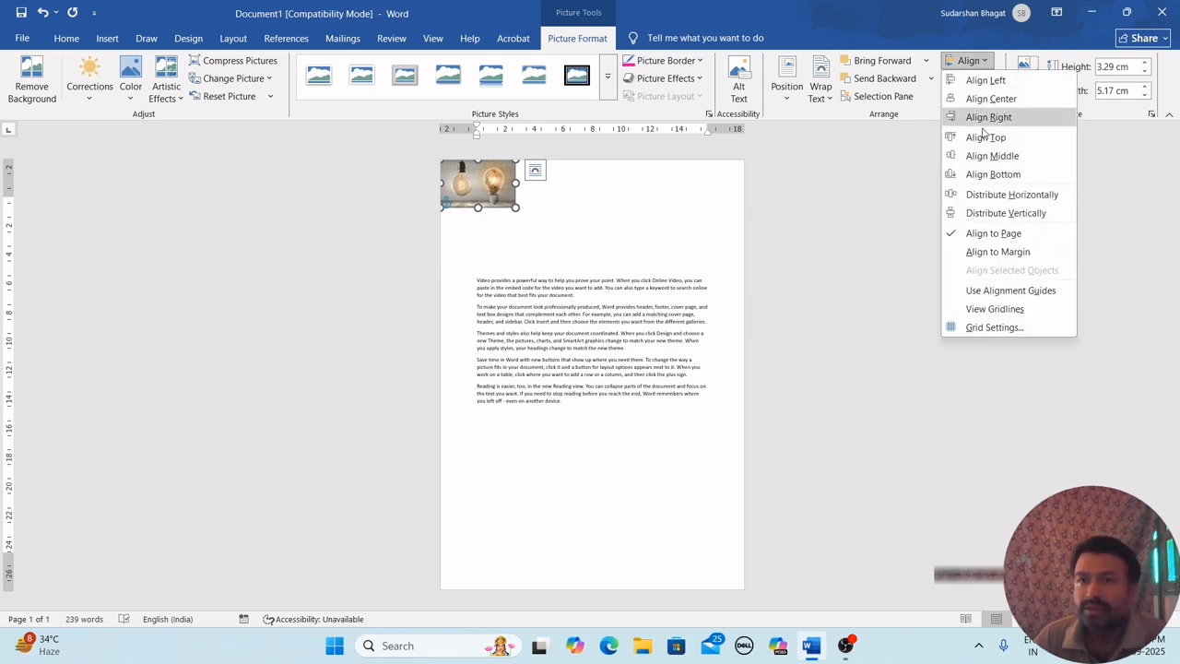
left_click(986, 174)
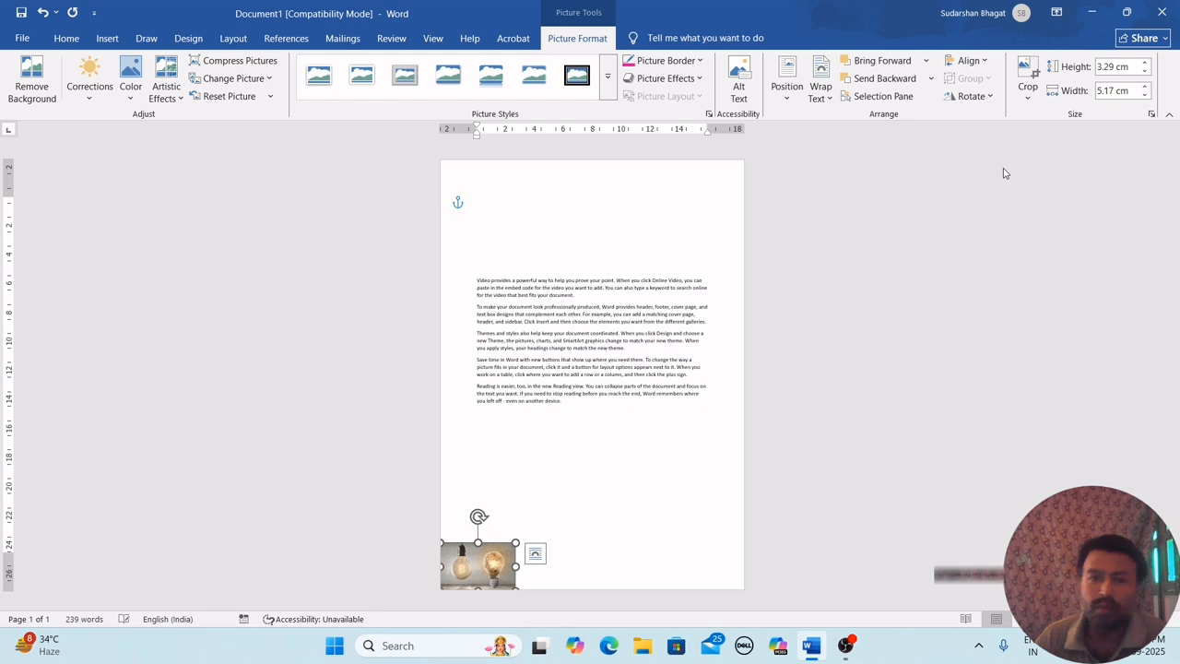
Step: Align the bulb picture horizontally to the center and vertically to the middle of the page
left_click(982, 63)
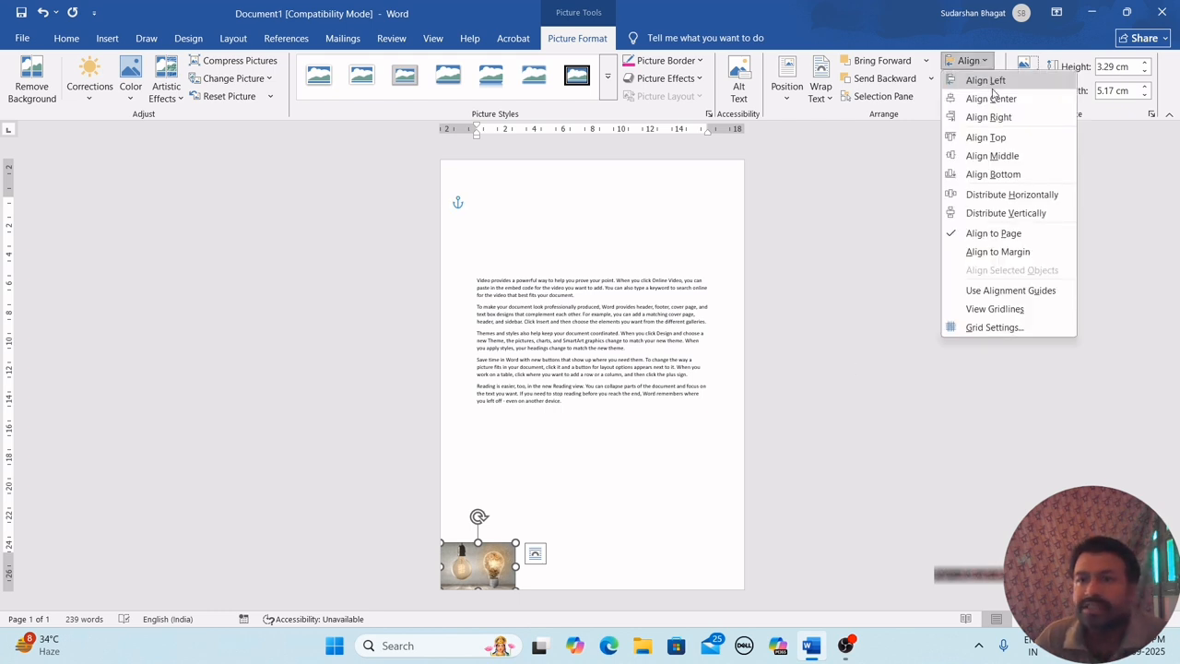
left_click(1000, 98)
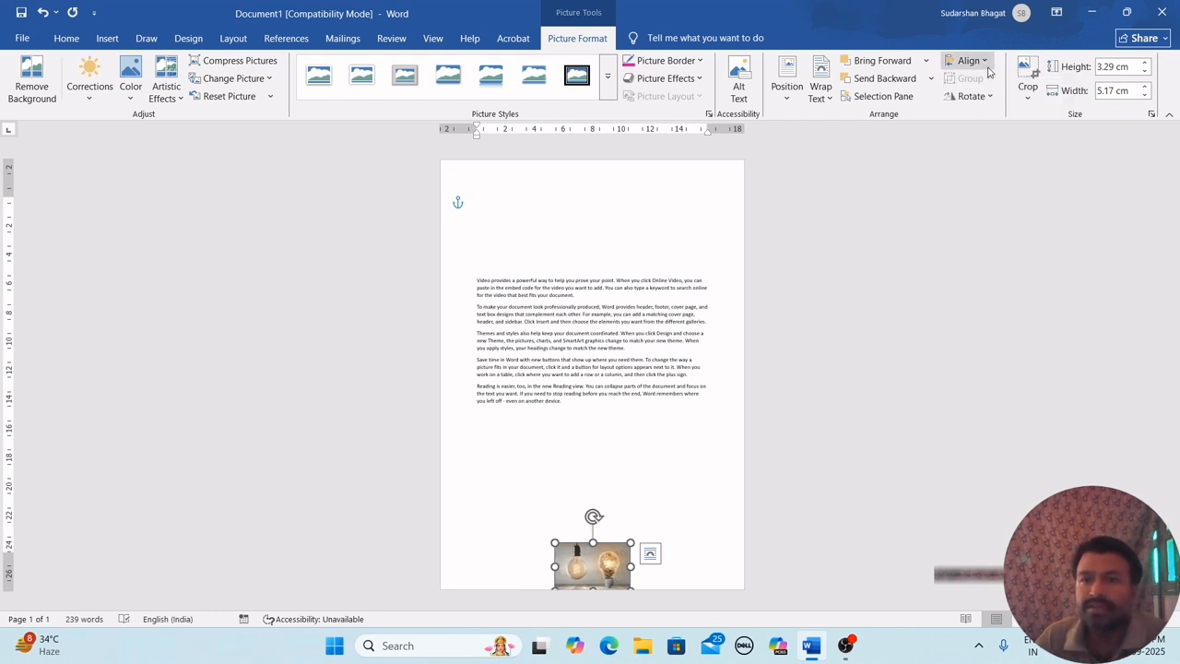
left_click(986, 65)
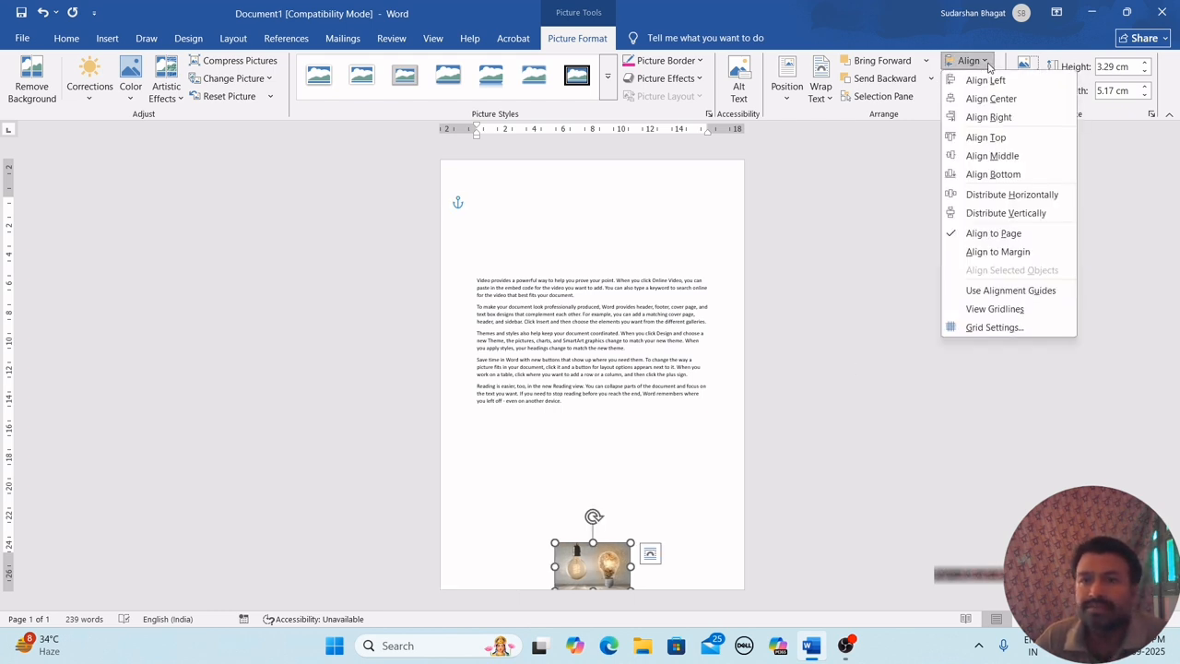
left_click(998, 157)
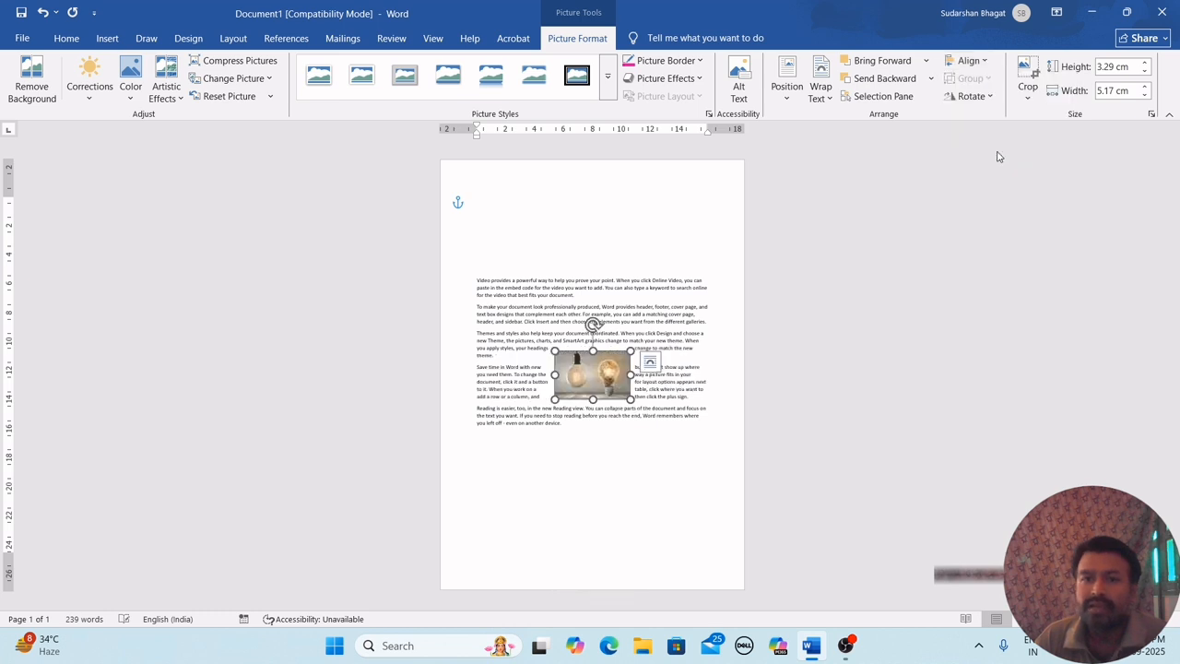
Step: Switch the alignment reference back to Align to Margin and align the bulb picture to the left and top margins
left_click(987, 63)
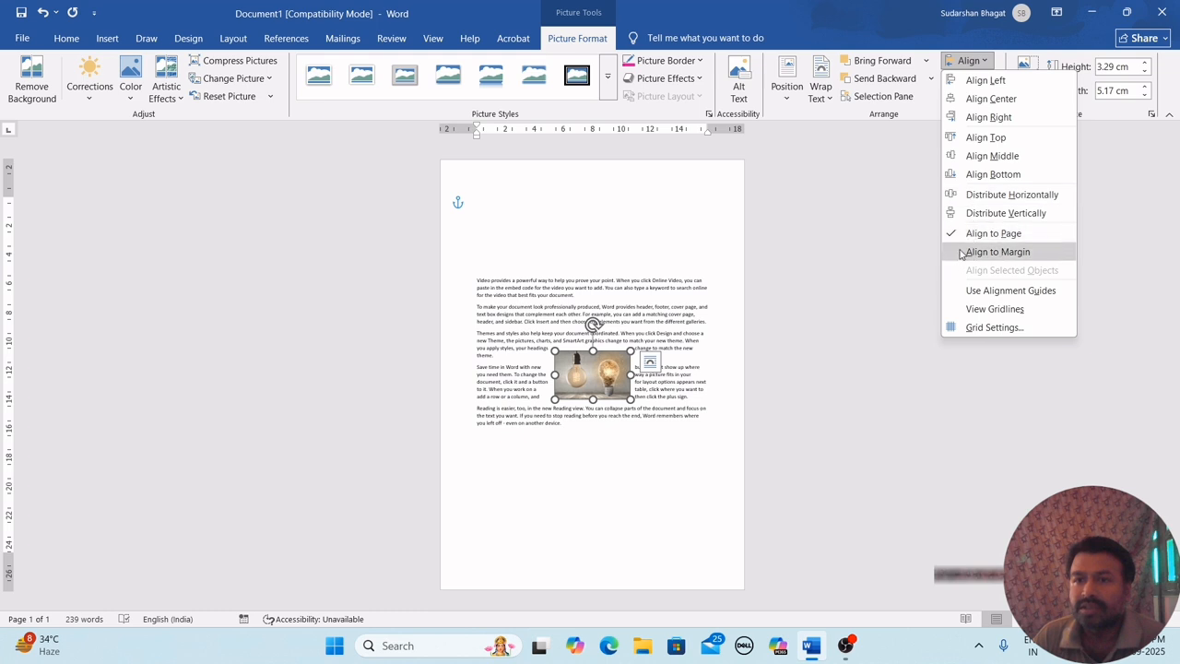
left_click(959, 254)
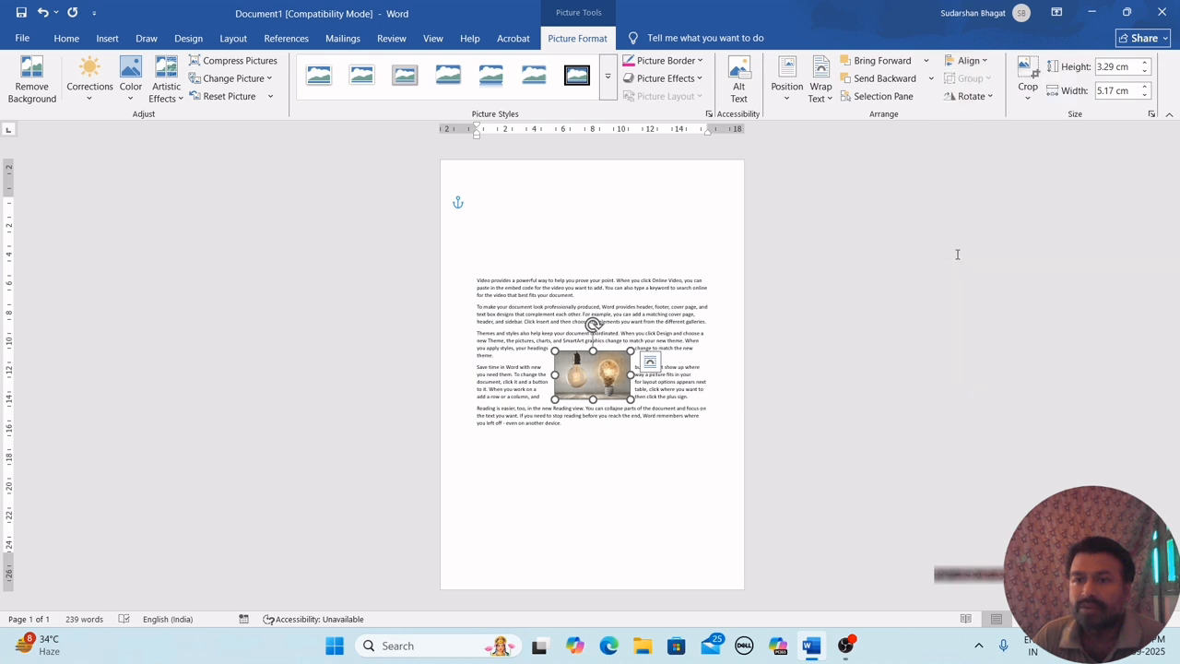
left_click(981, 62)
left_click(982, 82)
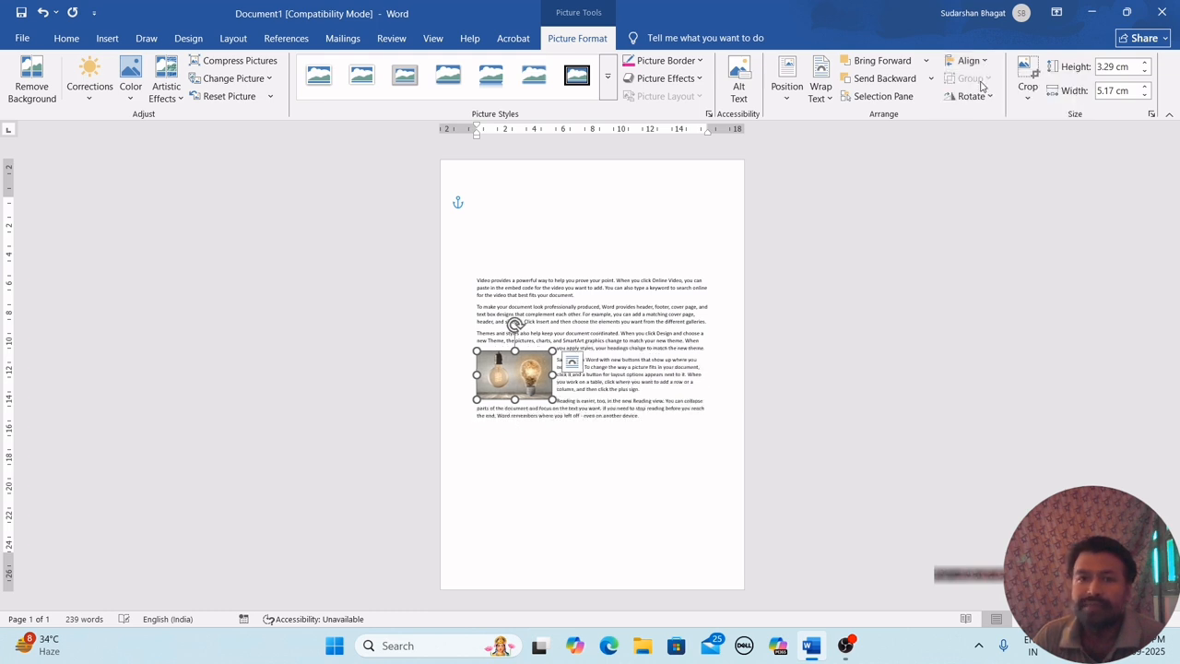
left_click(970, 61)
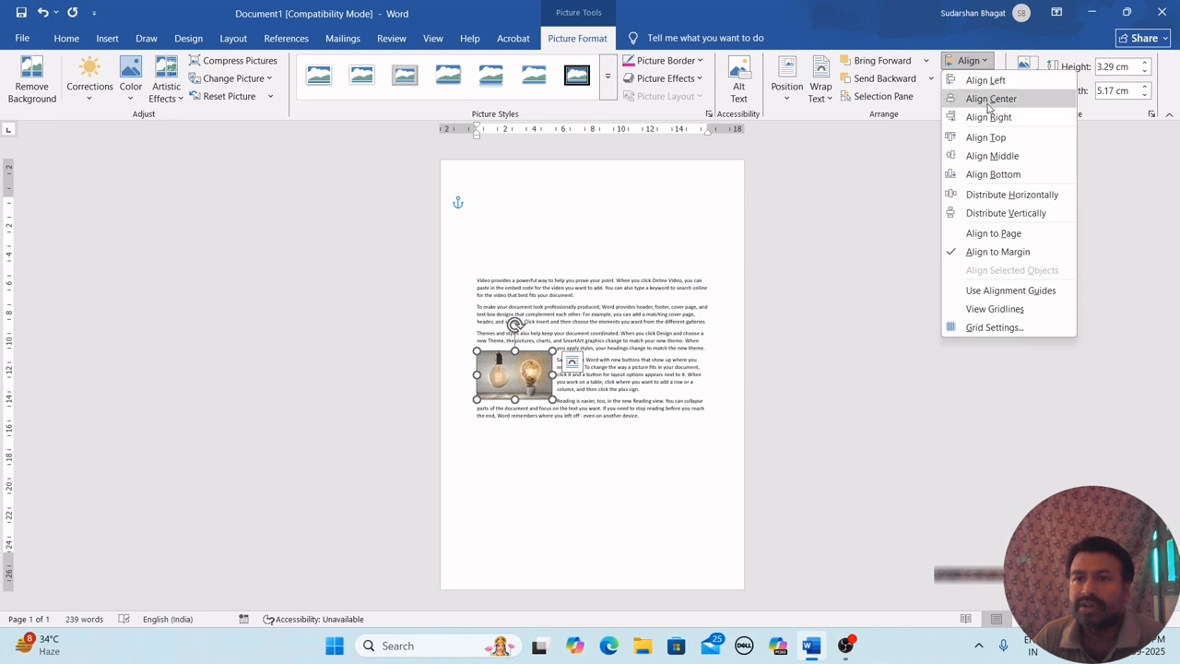
left_click(984, 138)
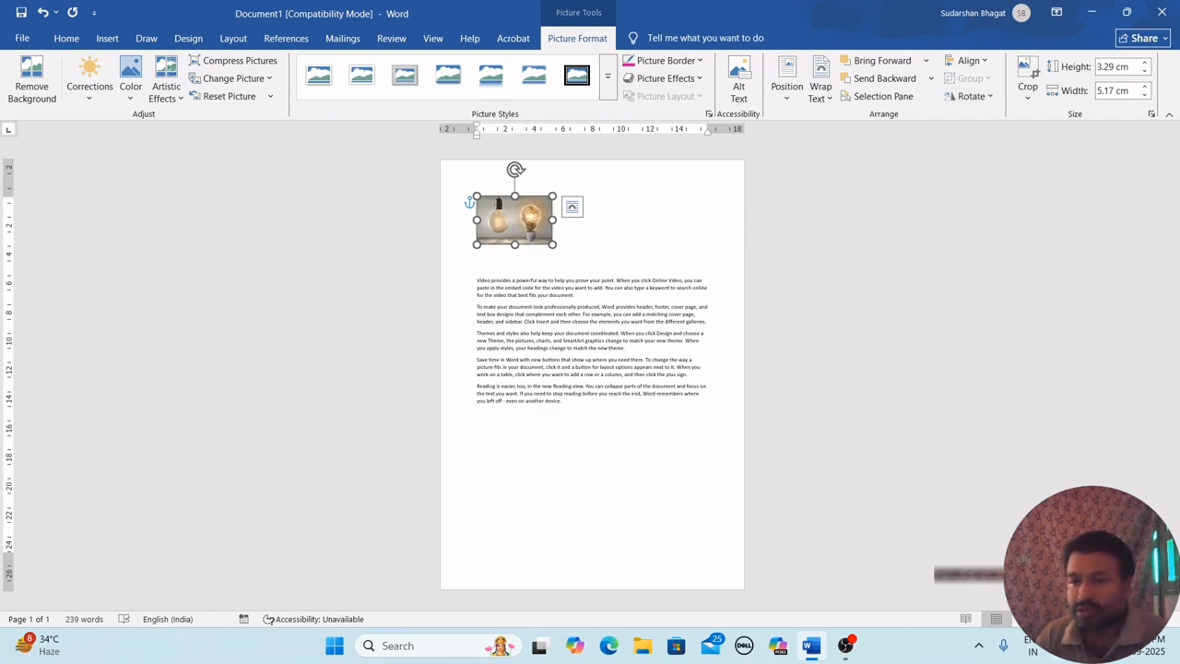
scroll(590, 369, "up", 5)
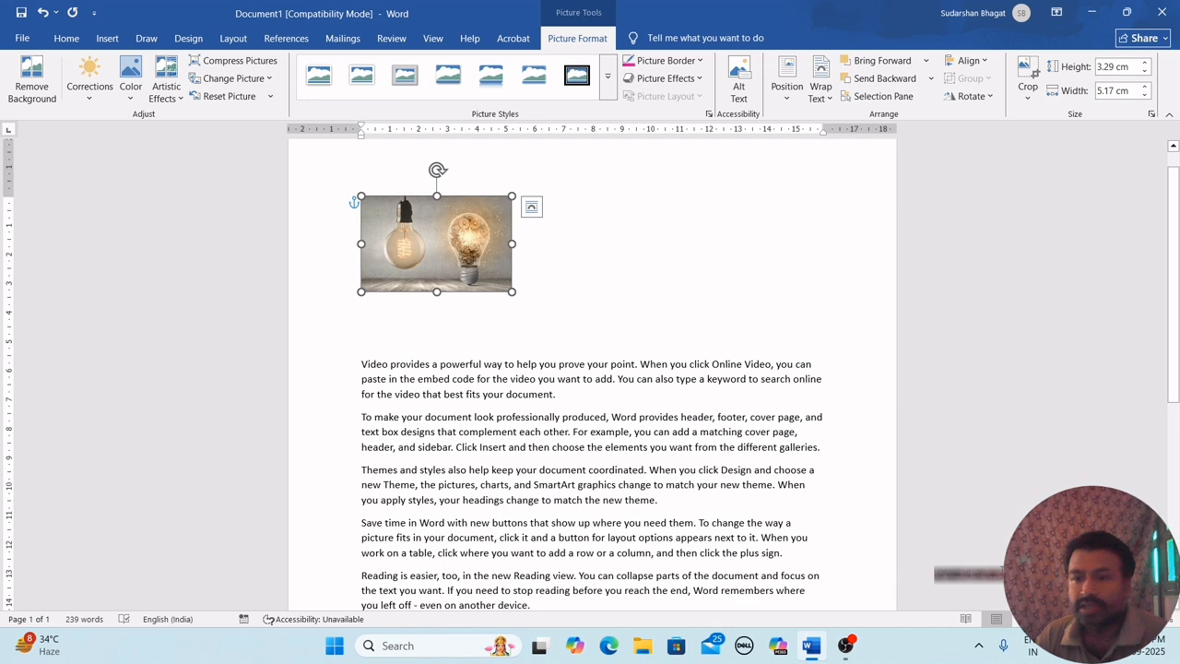
scroll(728, 517, "down", 3)
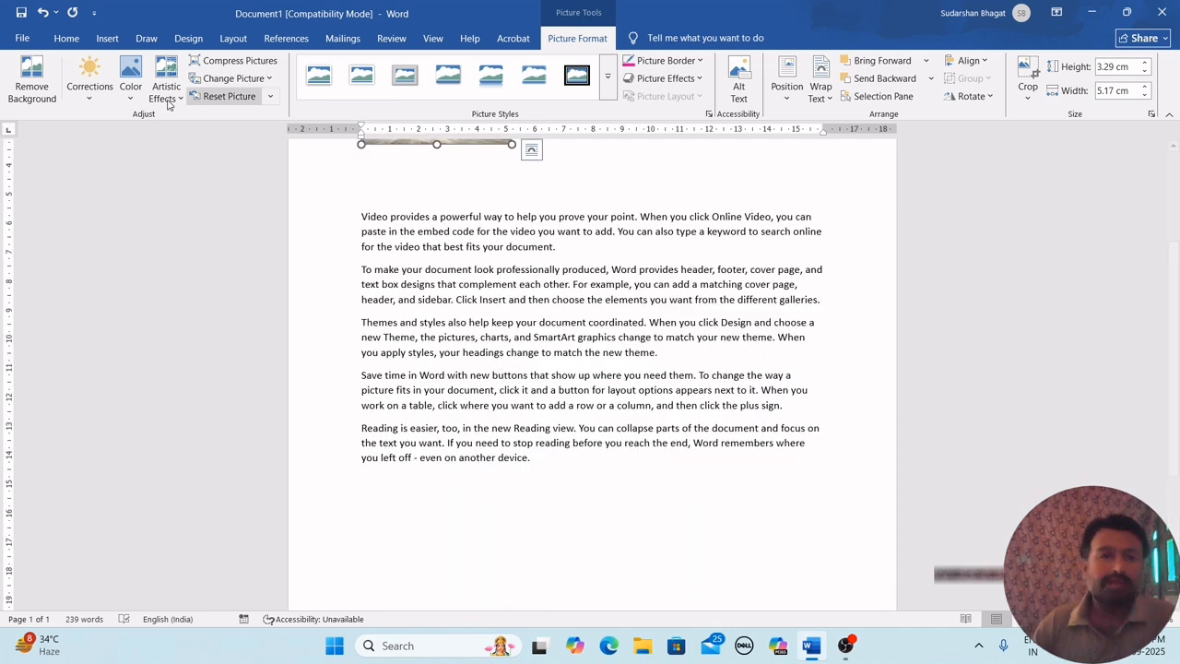
left_click(107, 39)
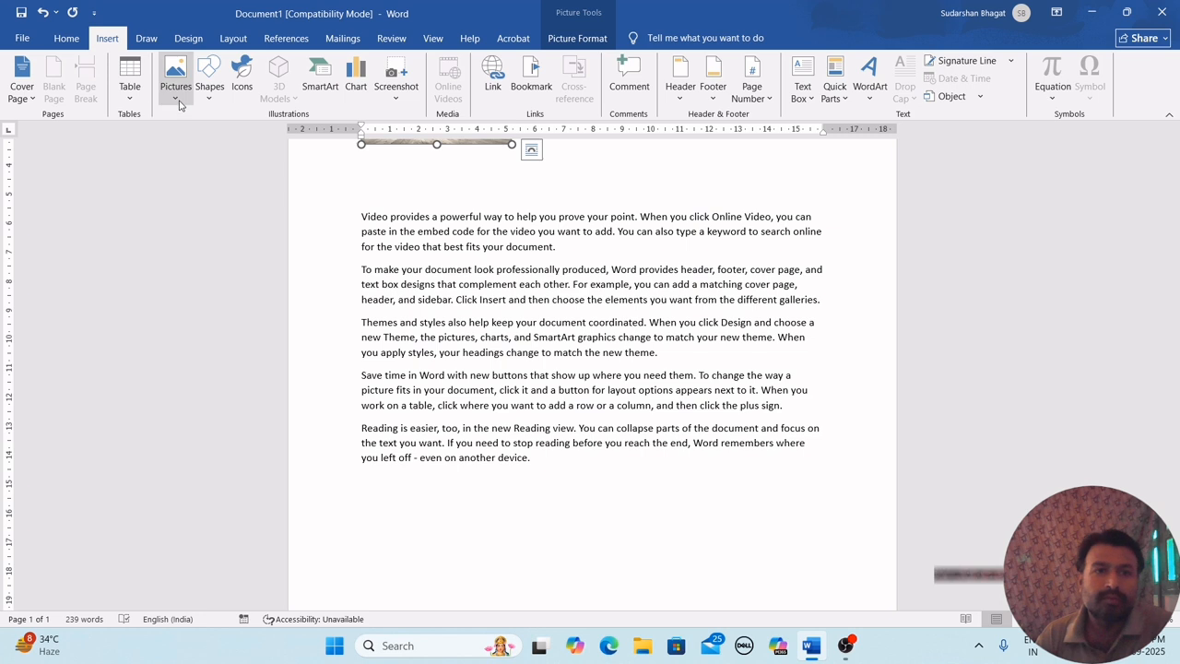
left_click(175, 98)
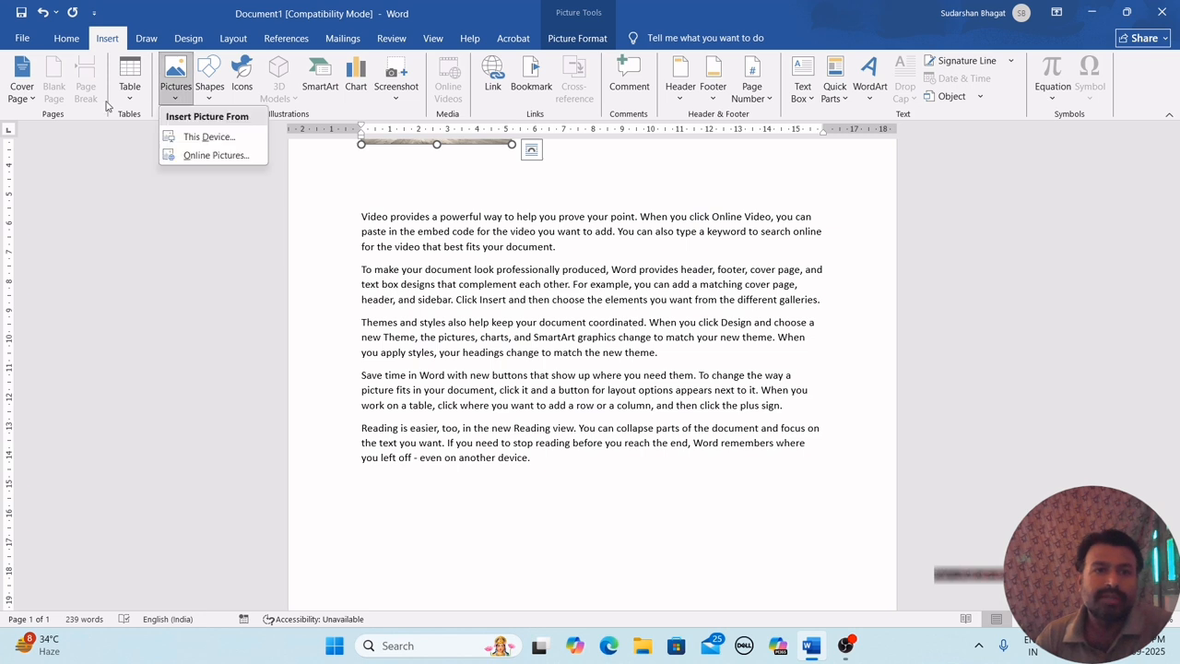
left_click(541, 501)
Step: Insert a page break on the empty line below the last paragraph to start a second page
left_click(582, 504)
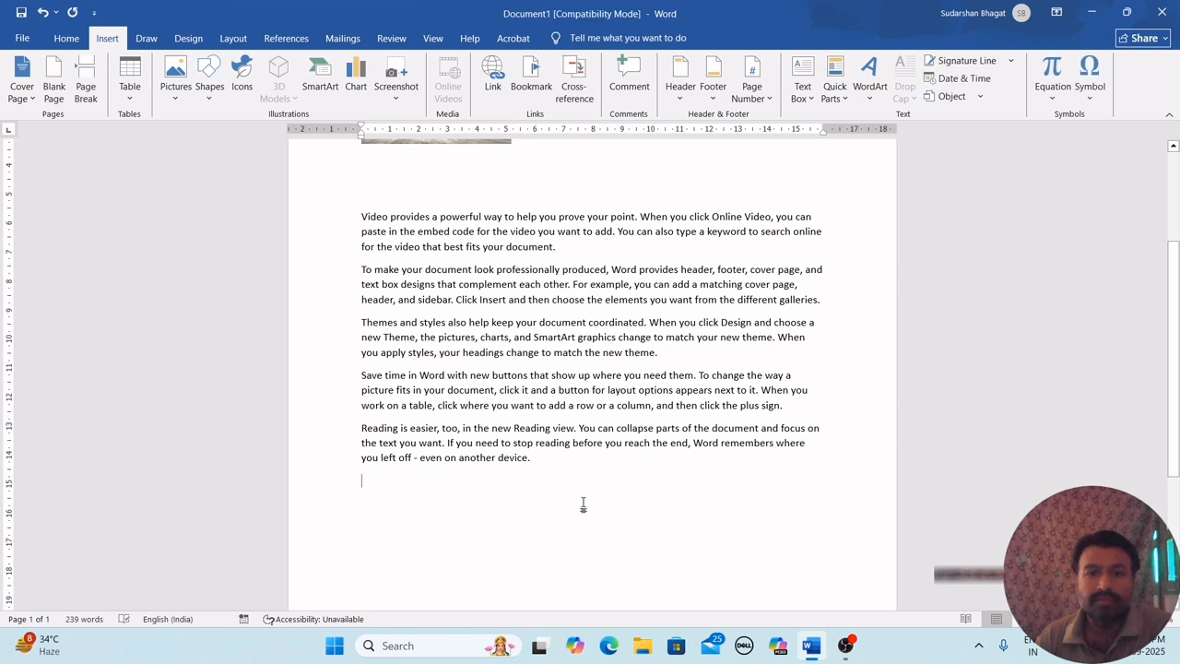
scroll(150, 158, "down", 1)
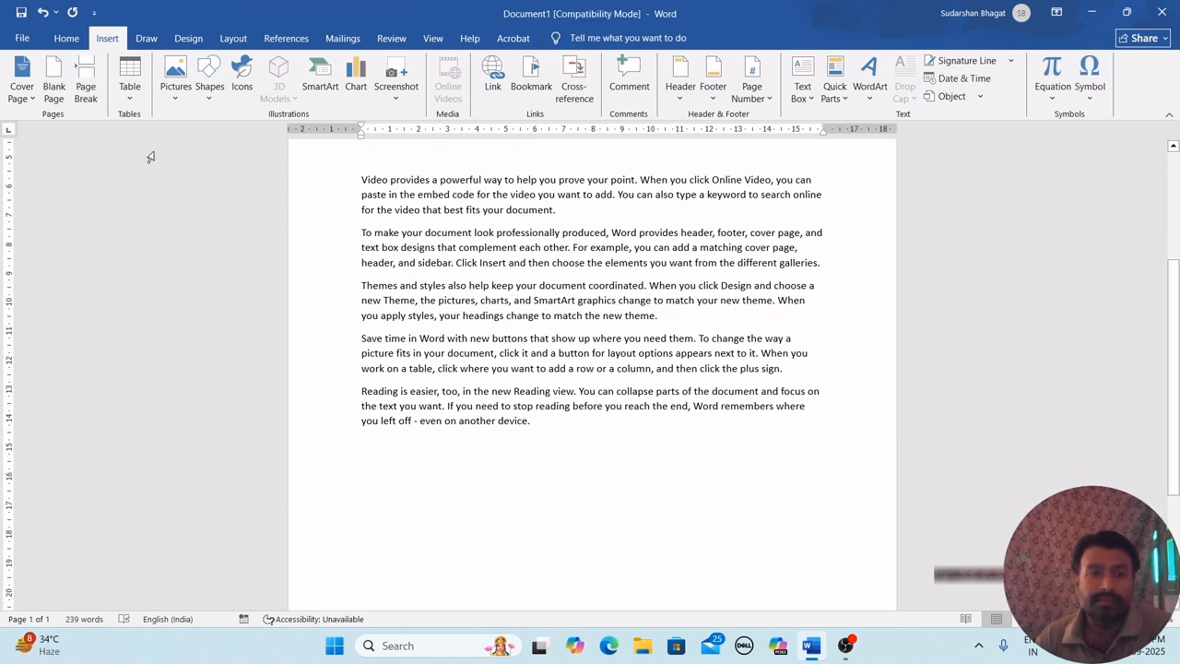
key("ctrl+Return")
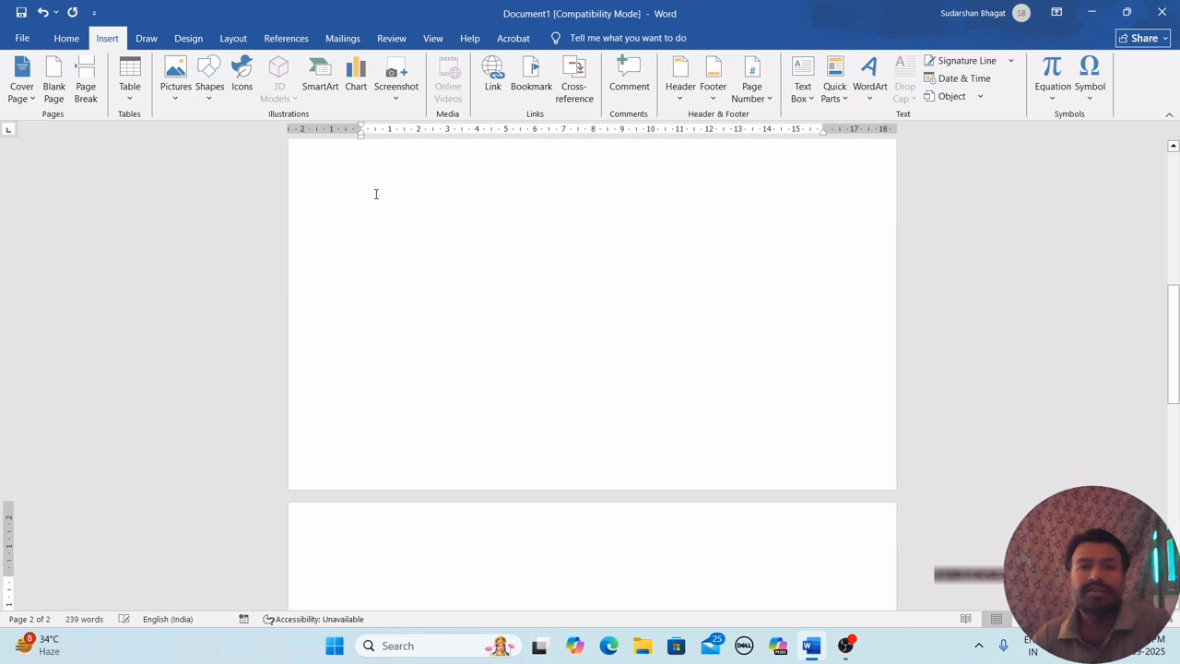
scroll(375, 193, "down", 5)
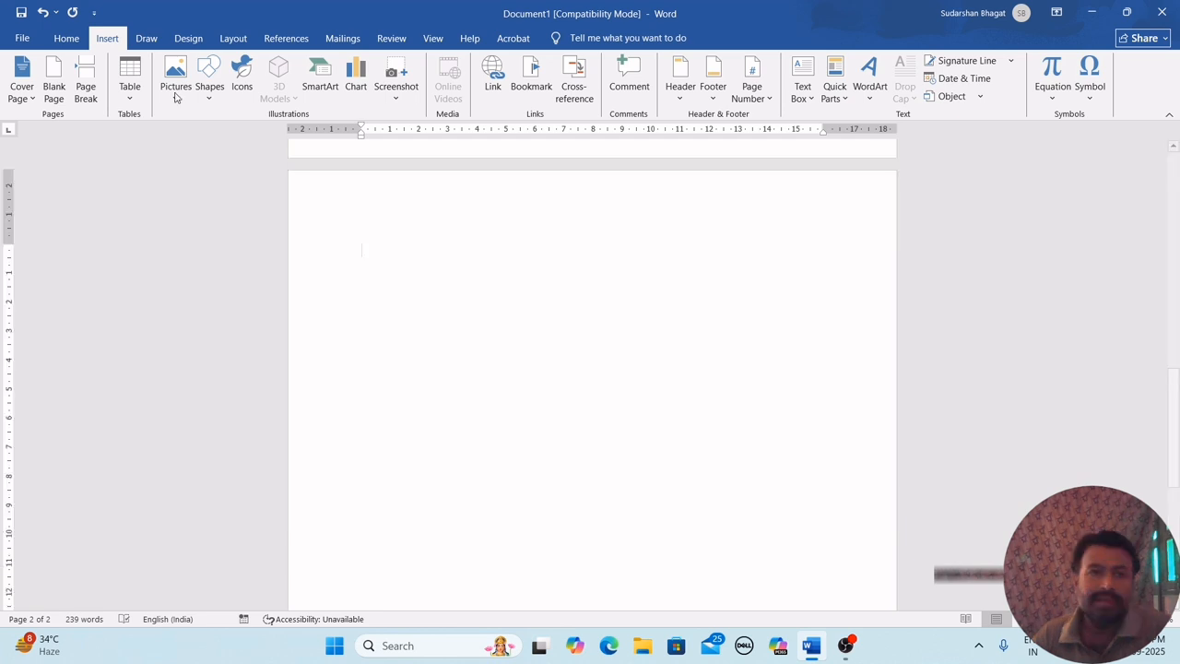
Step: Insert the picture boy-4340819_1280 from the device on the second page and shrink it to about 6.35 cm high by 3.48 cm wide
left_click(175, 92)
left_click(208, 137)
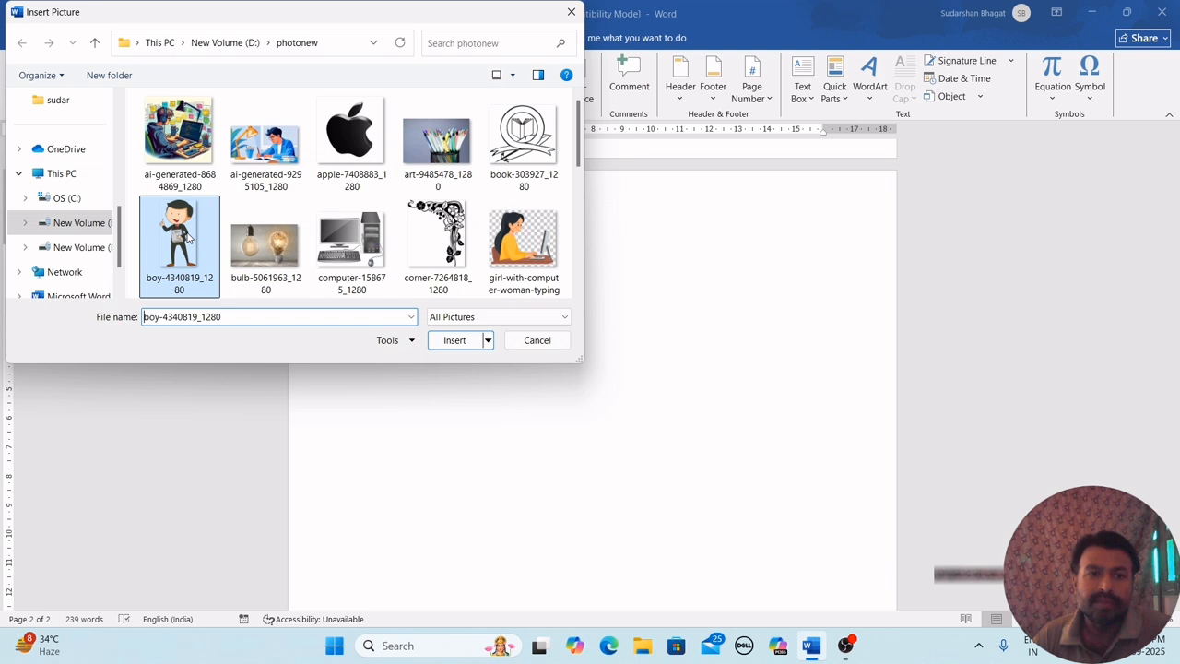
double_click(188, 238)
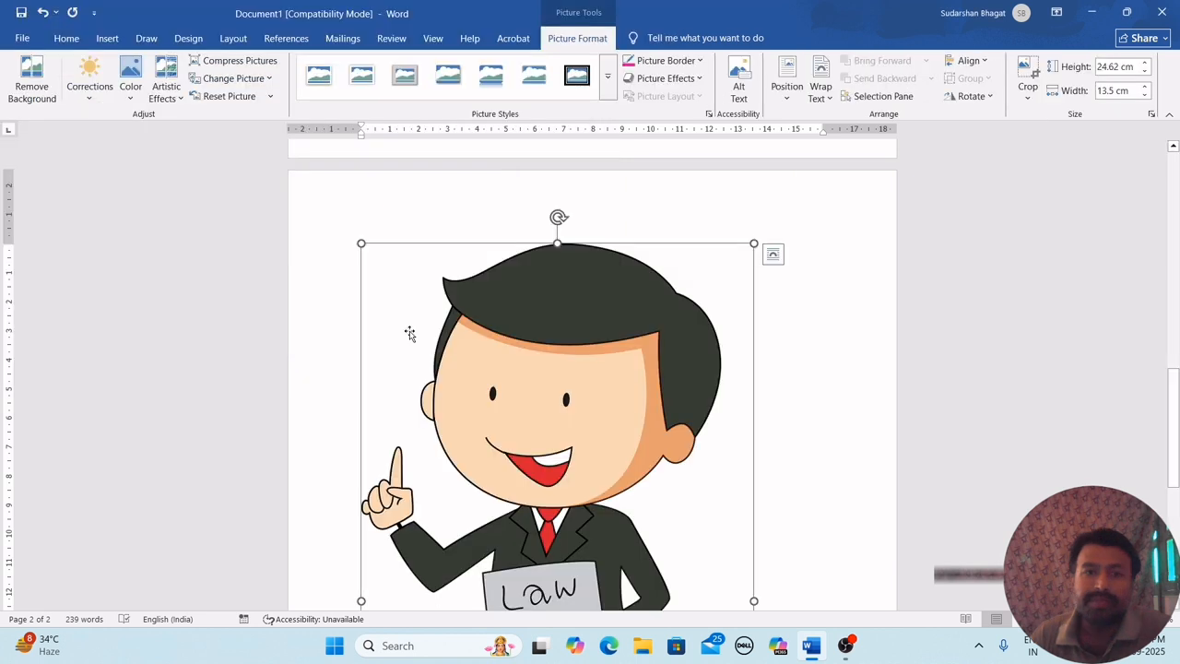
left_click_drag(360, 243, 550, 550)
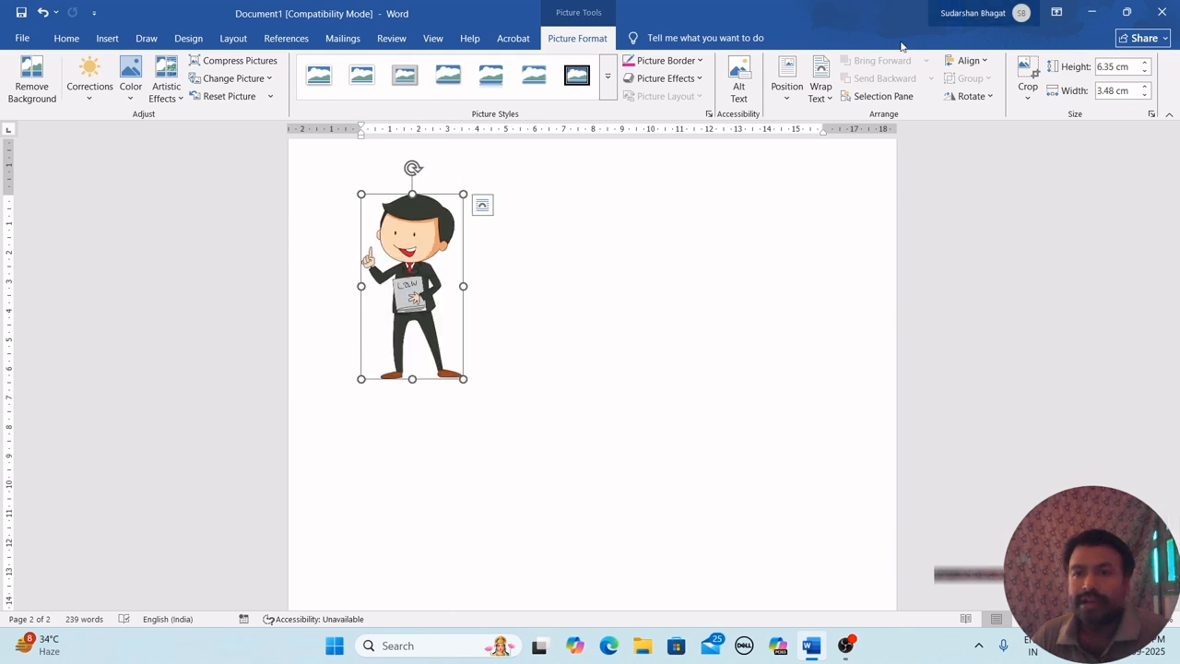
Step: Set the boy picture's text wrapping to In Front of Text and move it toward the horizontal center of the page
left_click(862, 225)
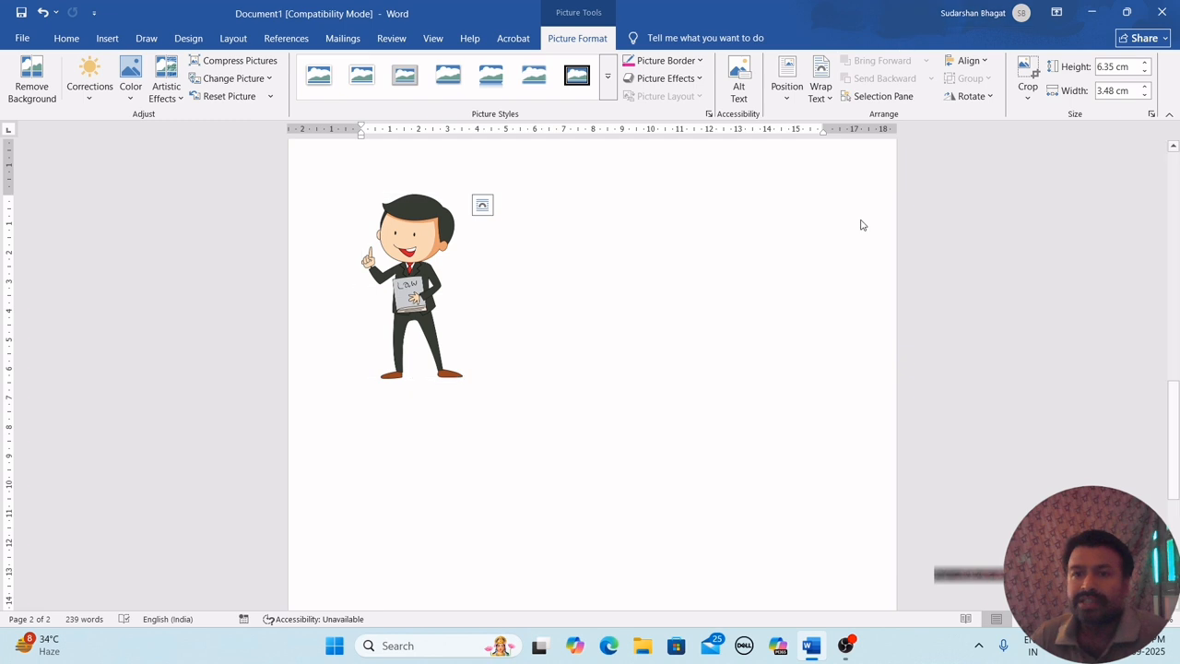
left_click(417, 297)
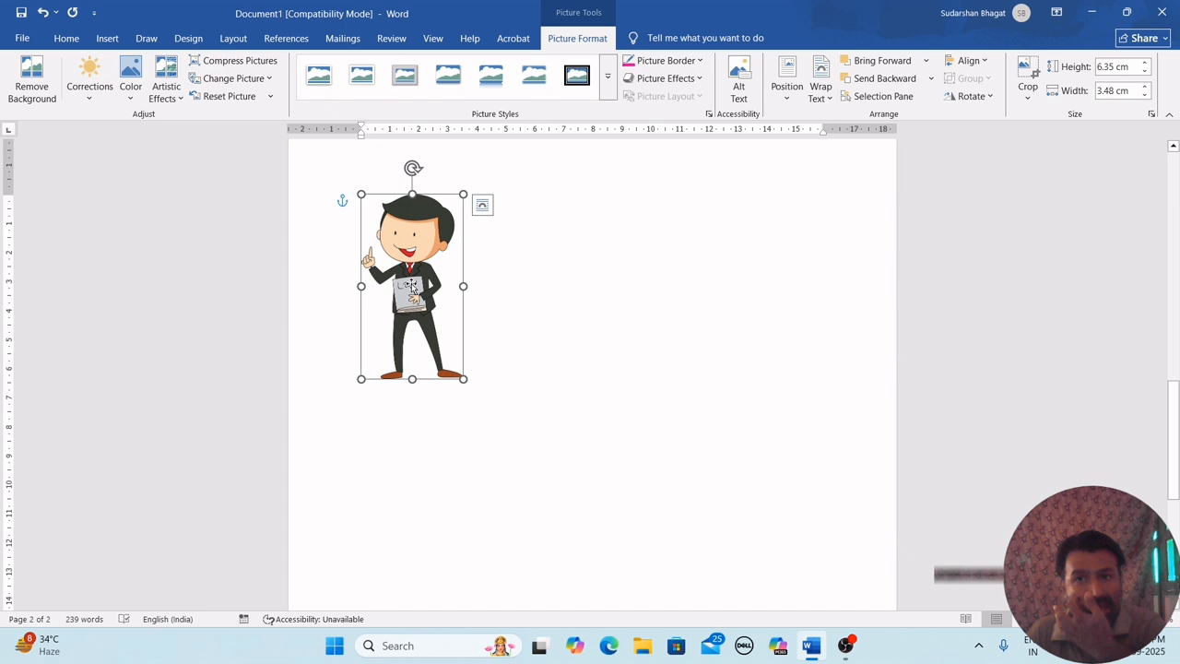
left_click_drag(412, 287, 569, 338)
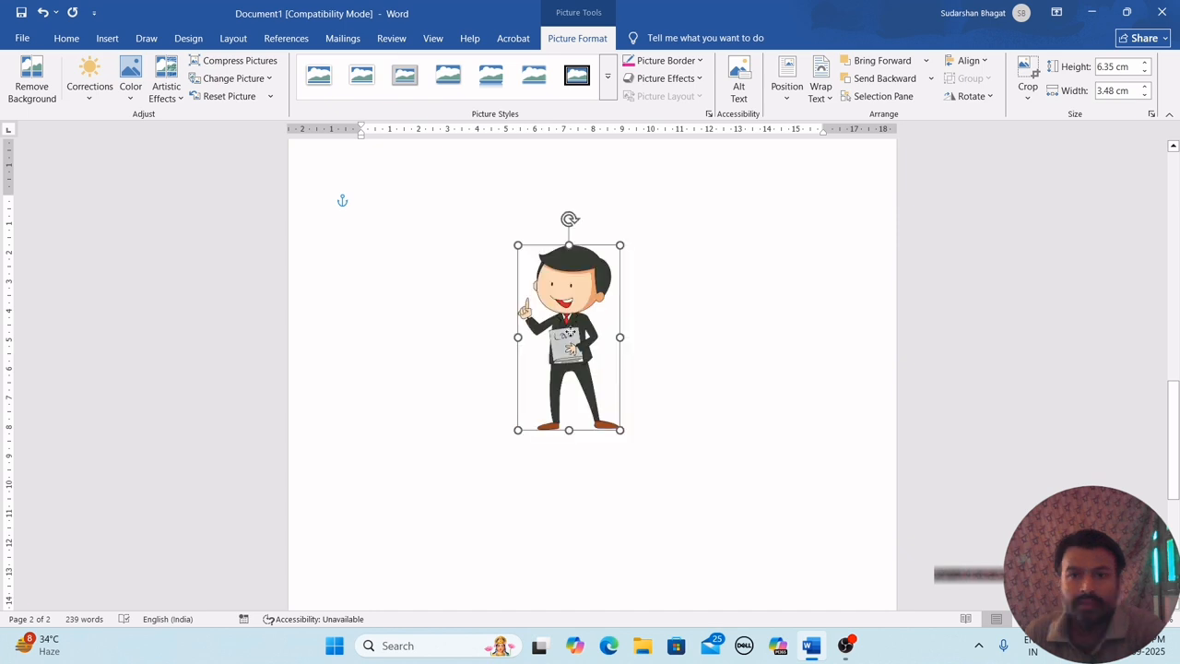
left_click(977, 100)
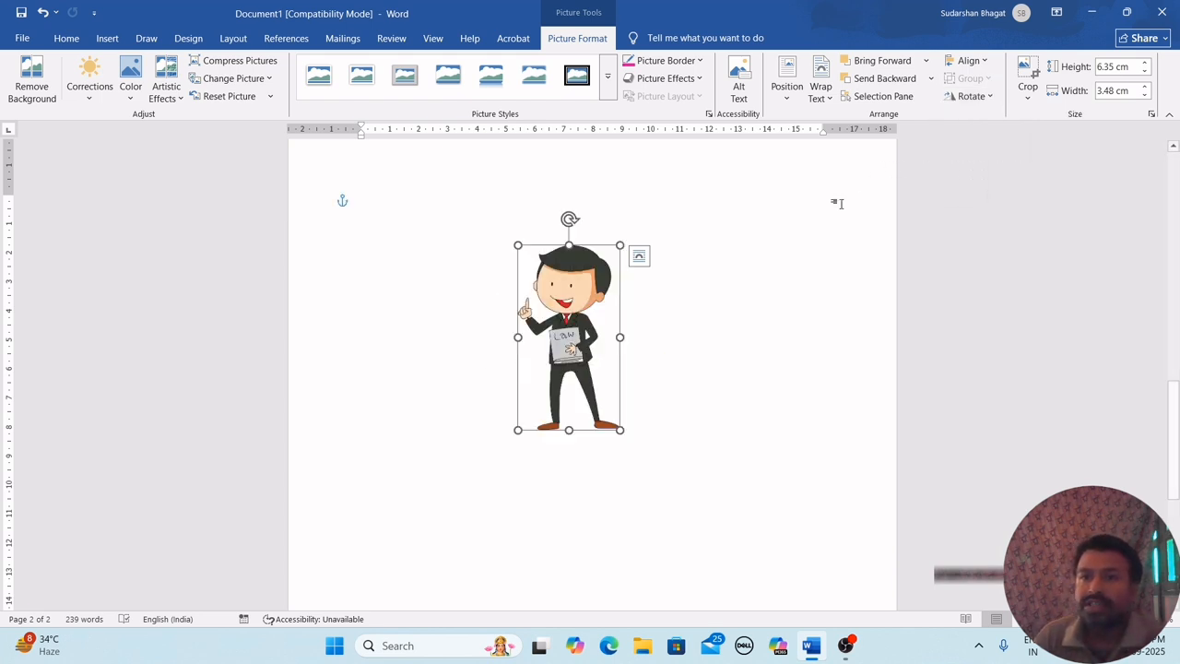
key("Escape")
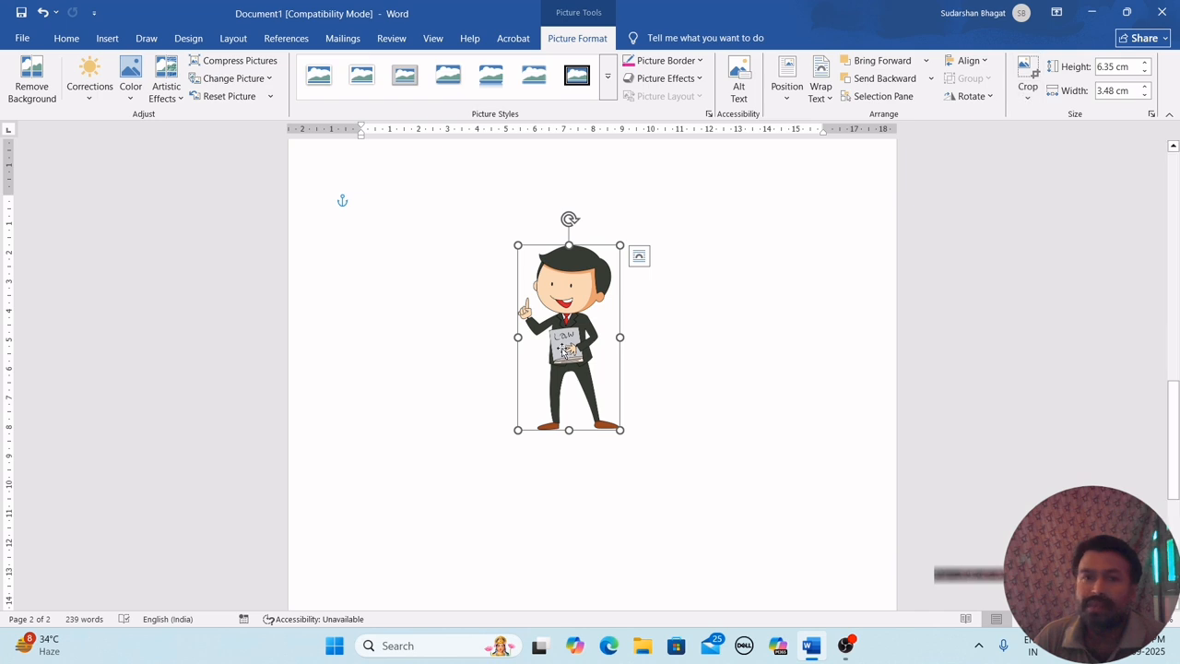
Step: Insert the picture bulb-5061963_1280 from the device's photonew folder on the second page
left_click(114, 42)
left_click(175, 92)
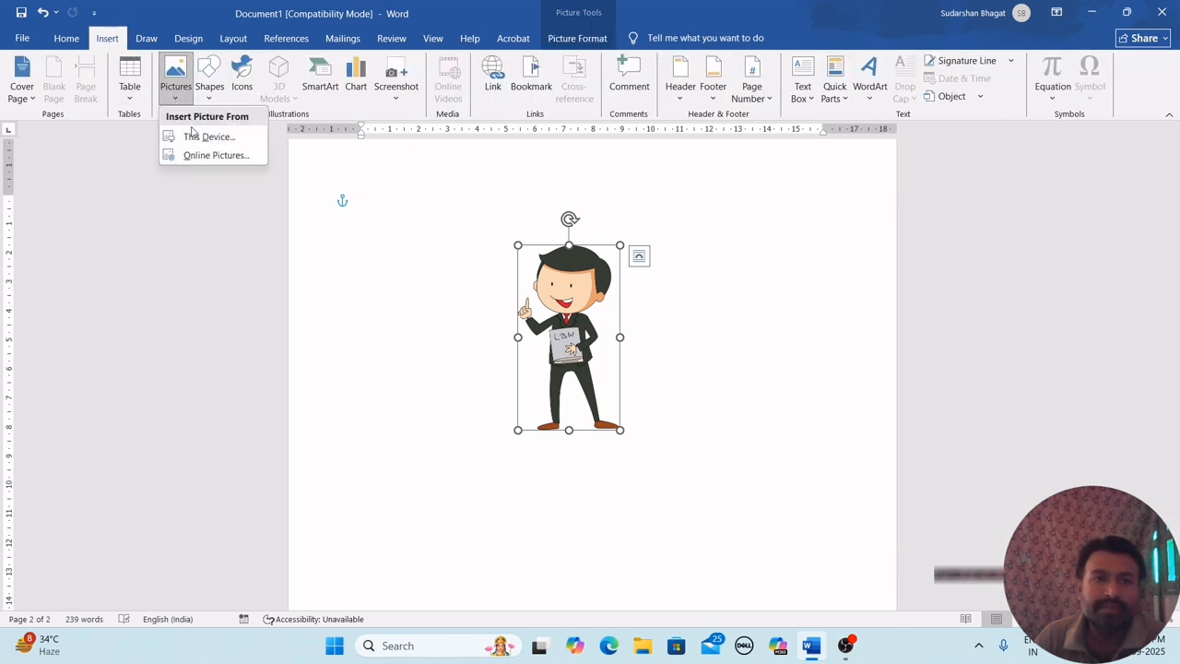
left_click(195, 137)
left_click(277, 267)
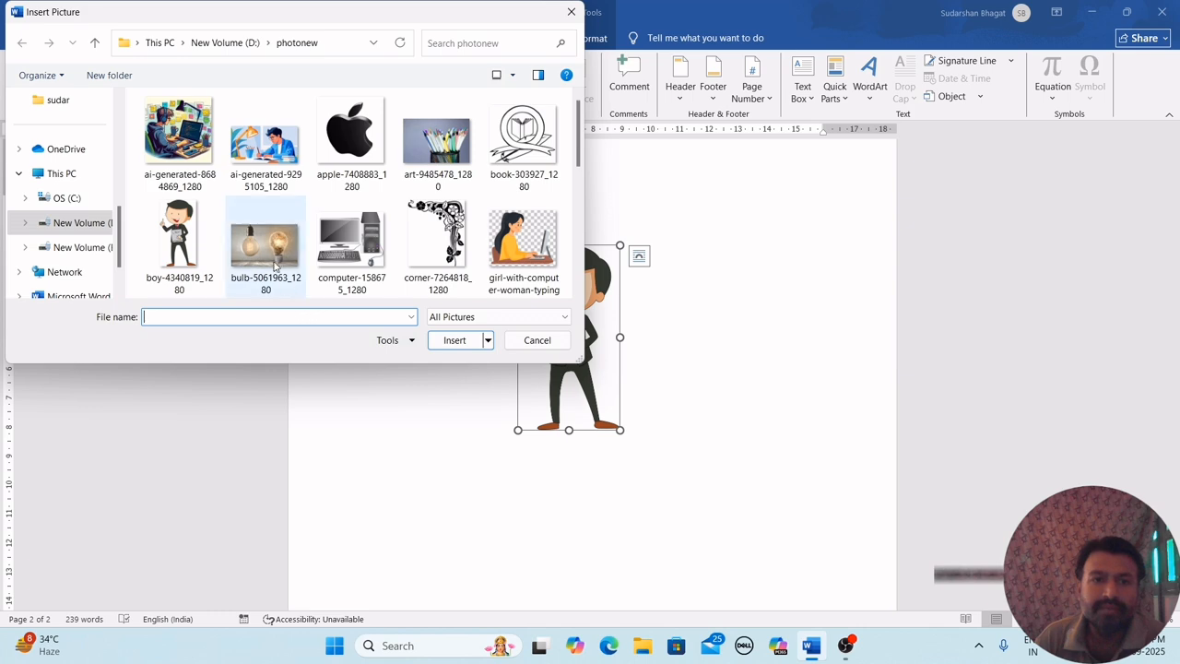
scroll(273, 264, "down", 1)
left_click(452, 339)
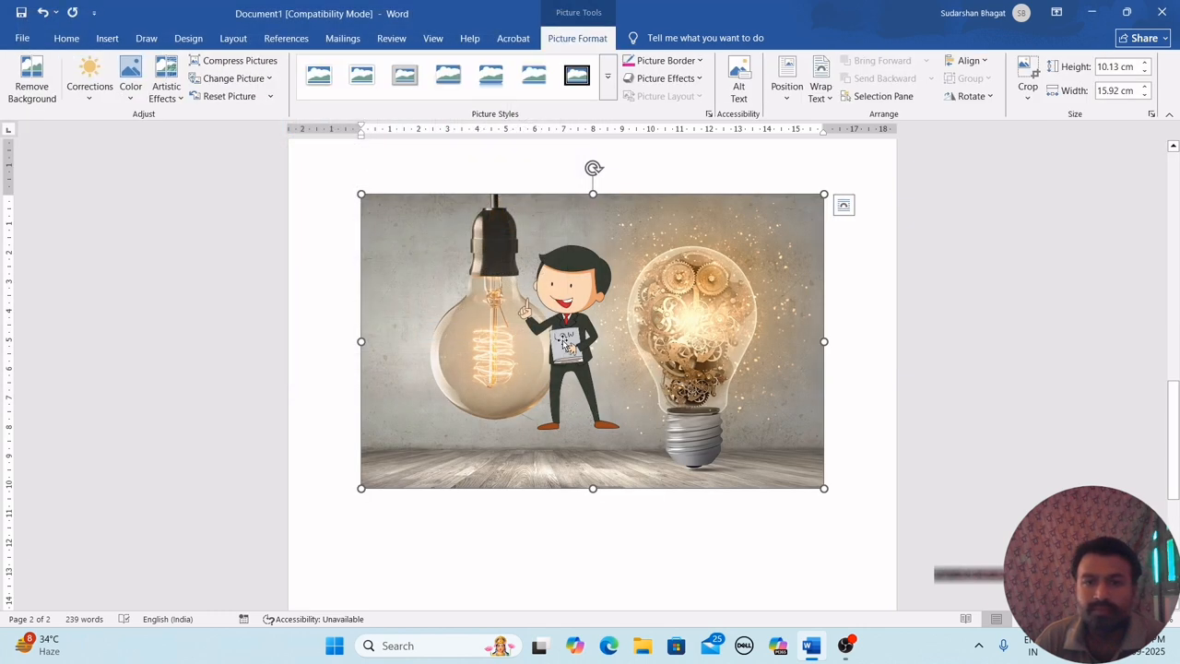
Step: Move the boy picture off the bulb picture into the empty area below it
left_click(567, 310)
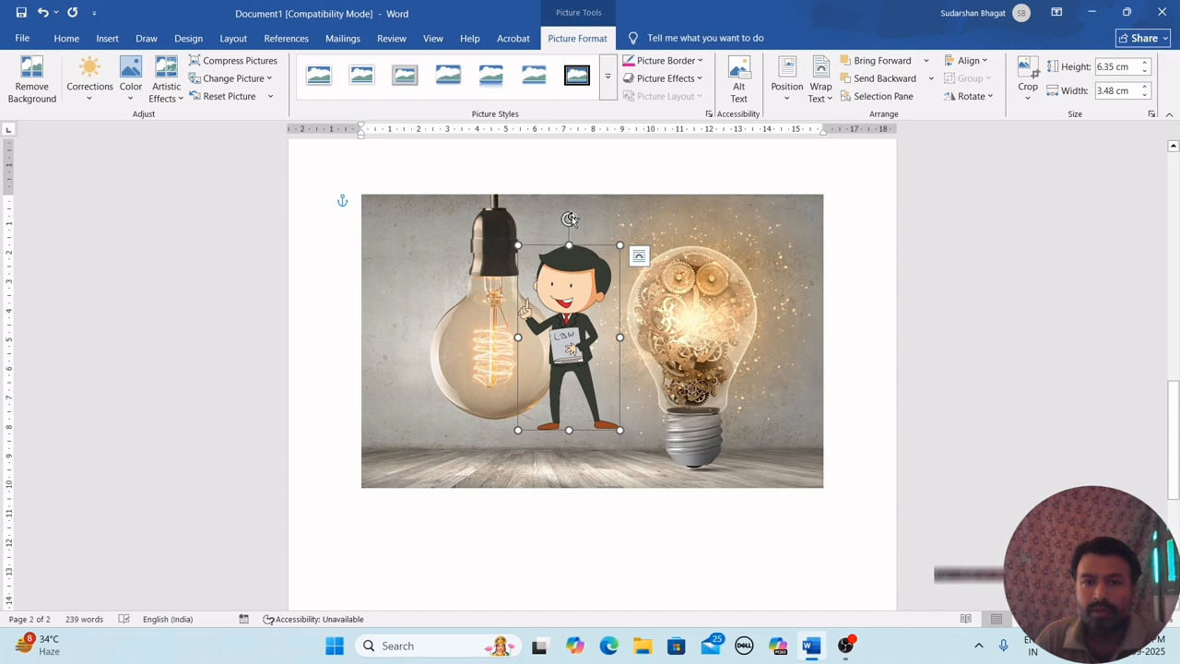
left_click_drag(581, 287, 512, 590)
scroll(622, 366, "down", 4)
scroll(638, 369, "up", 4)
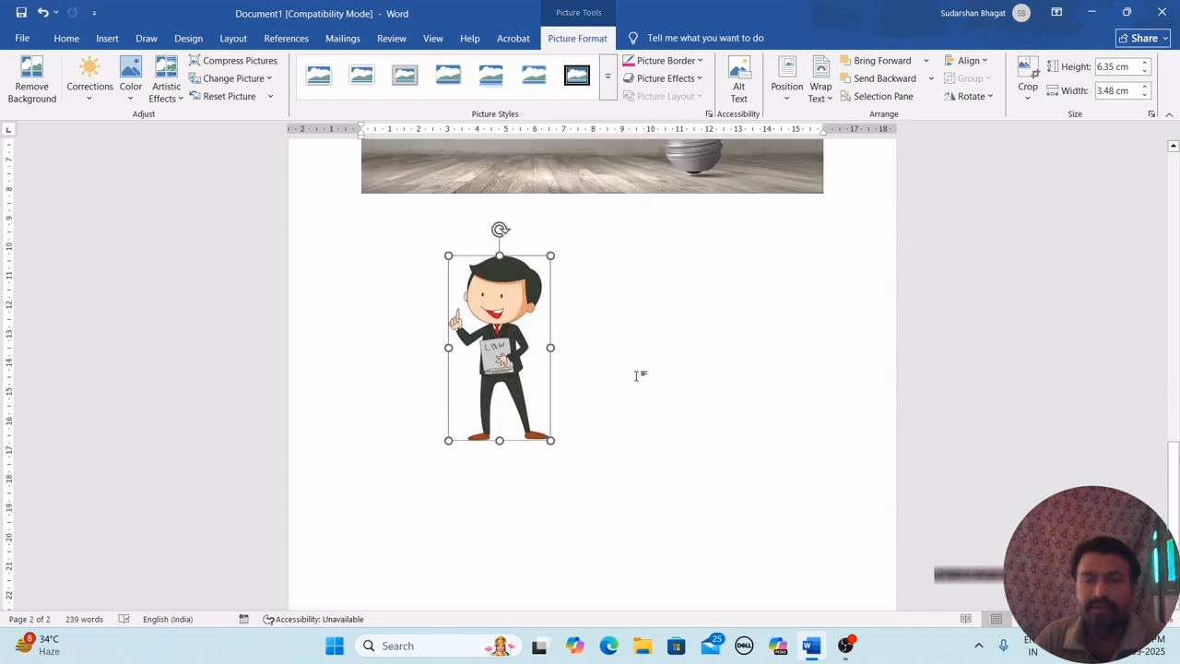
scroll(638, 368, "up", 2)
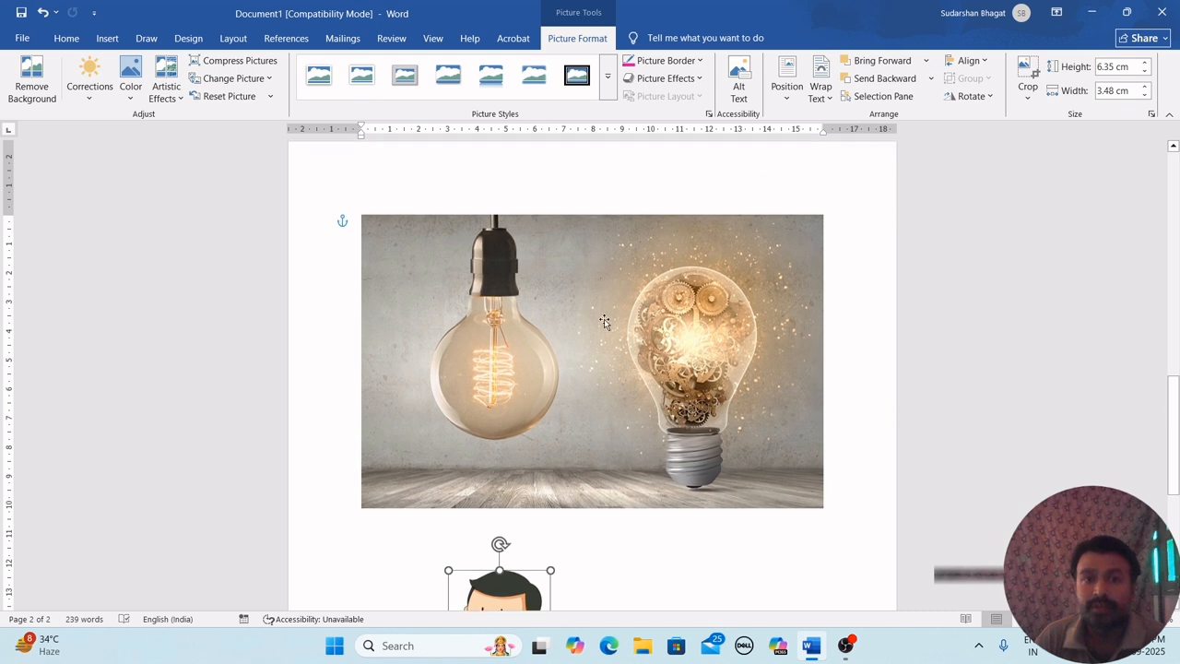
Step: Shrink the bulb picture to about 8.02 cm high by 12.62 cm wide and set its text wrapping to In Front of Text
left_click(737, 413)
left_click_drag(823, 508, 728, 447)
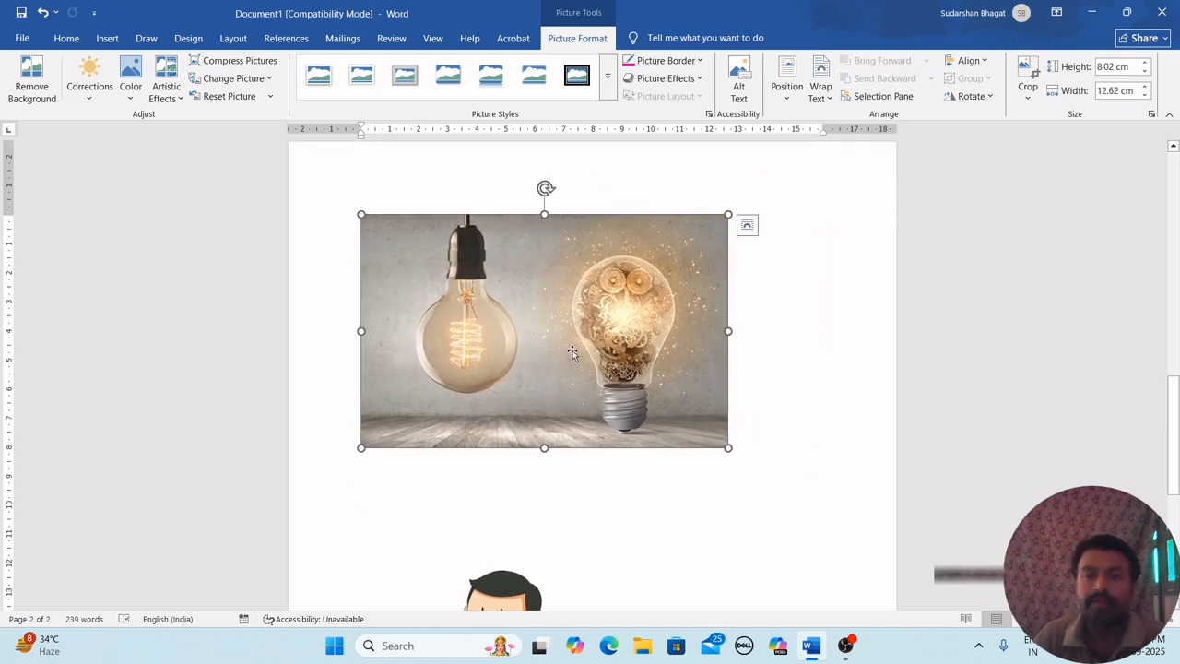
left_click(821, 90)
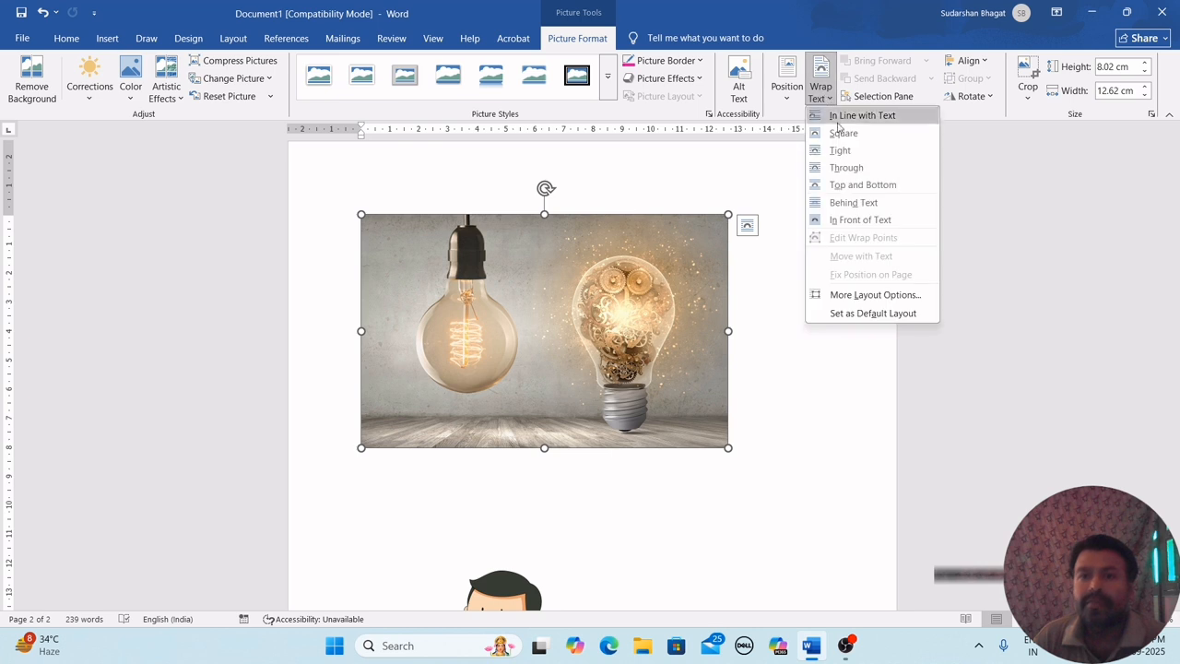
left_click(857, 219)
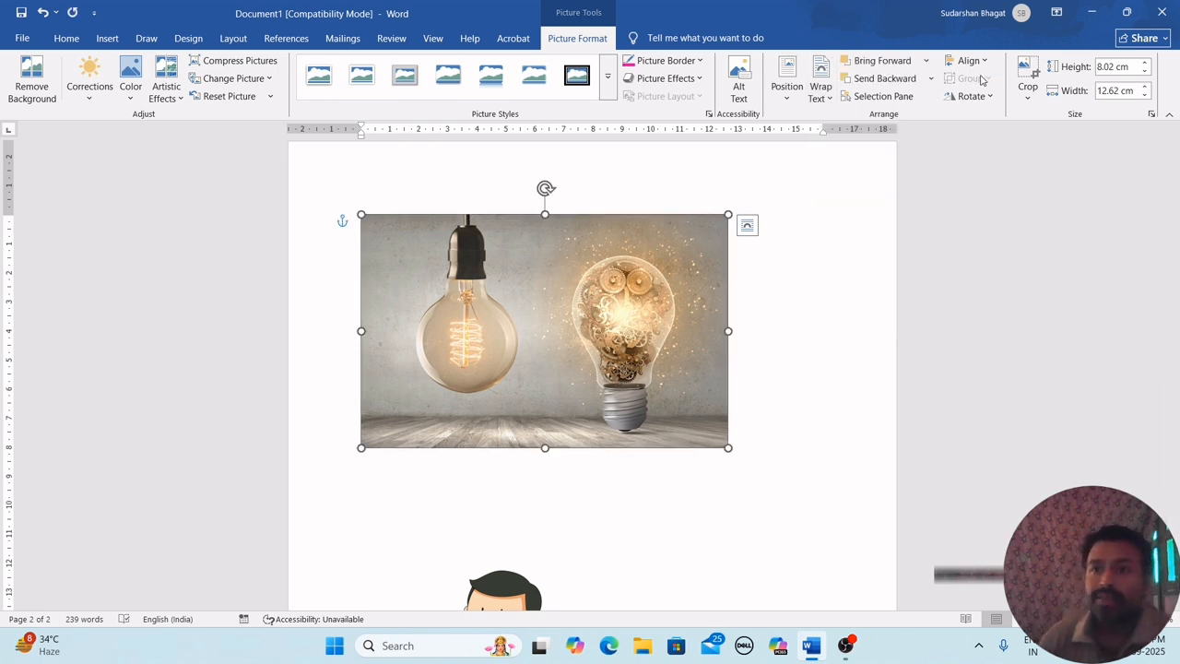
Step: Crop away the left half of the bulb picture, keeping only the right bulb at a width of about 6.24 cm
left_click(1030, 74)
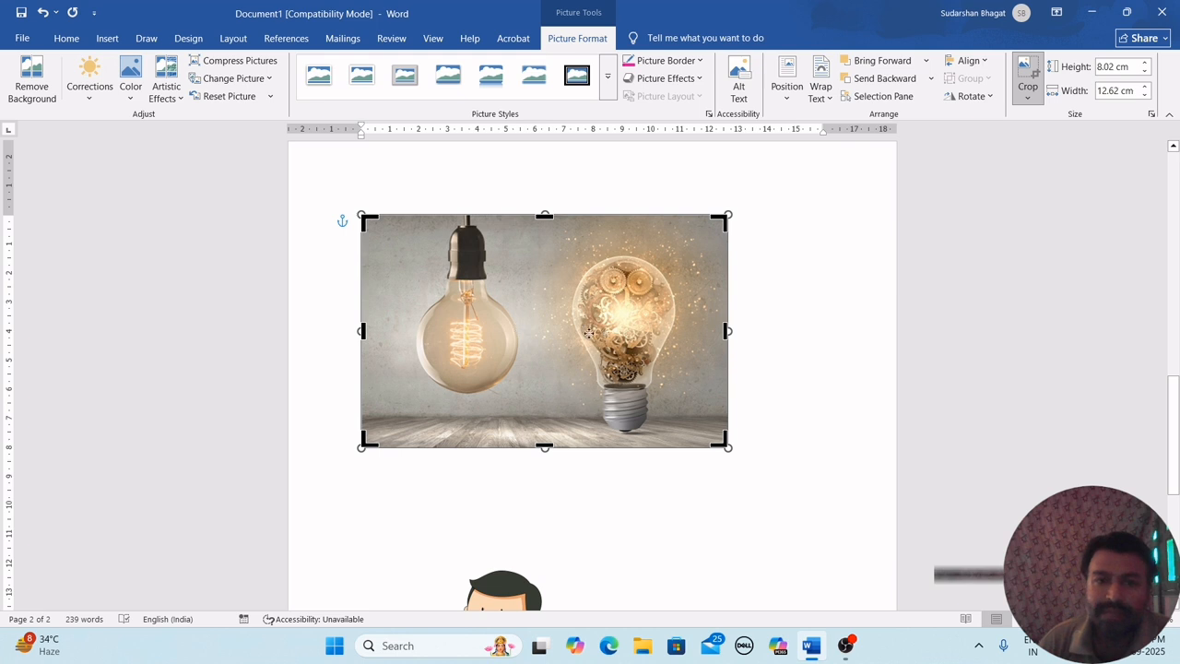
left_click_drag(362, 330, 546, 335)
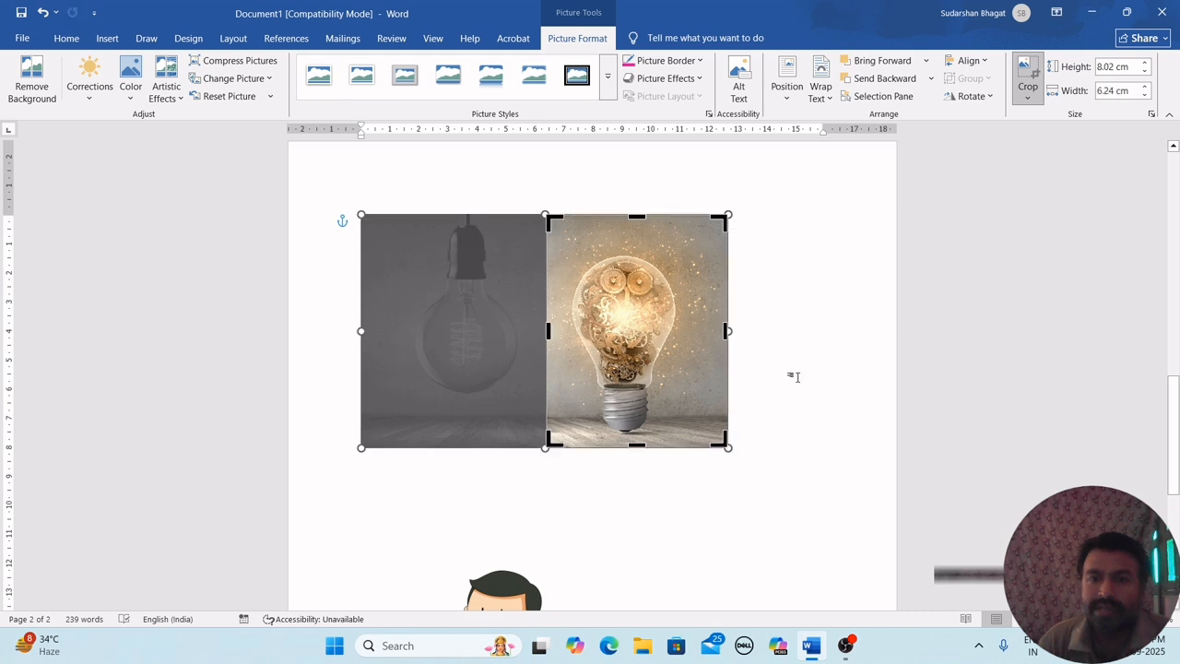
left_click(792, 375)
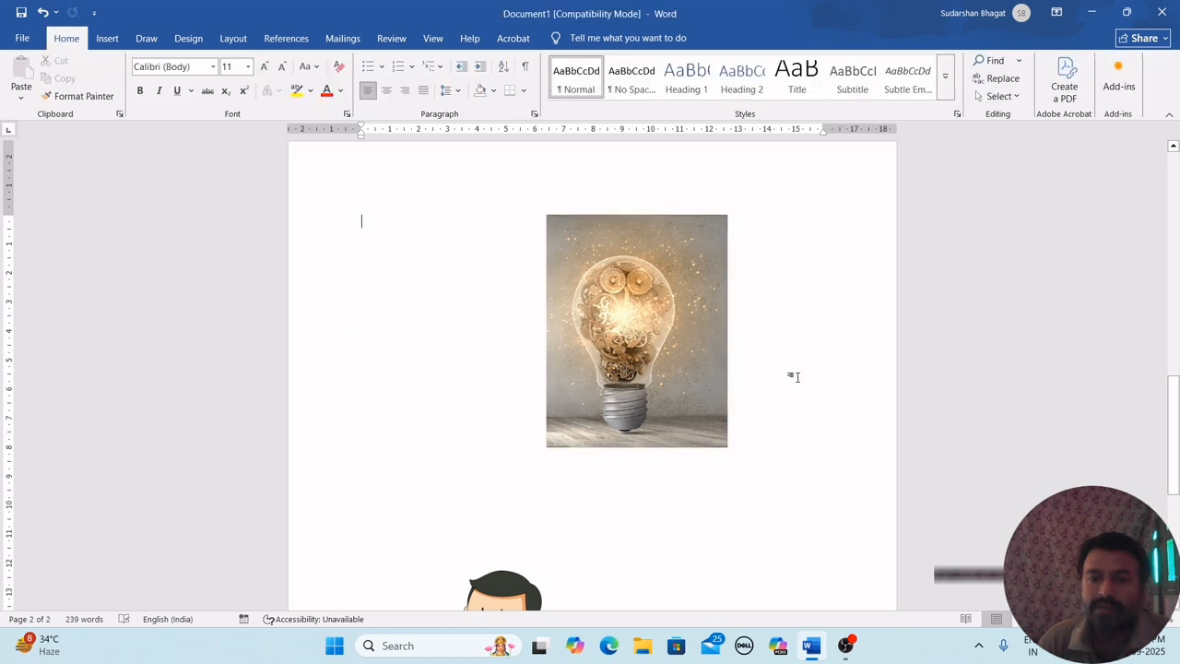
Step: Increase the cropped bulb picture's height to 8.2 cm, and enlarge it further to about 10.61 cm high by 8.25 cm wide
left_click(605, 313)
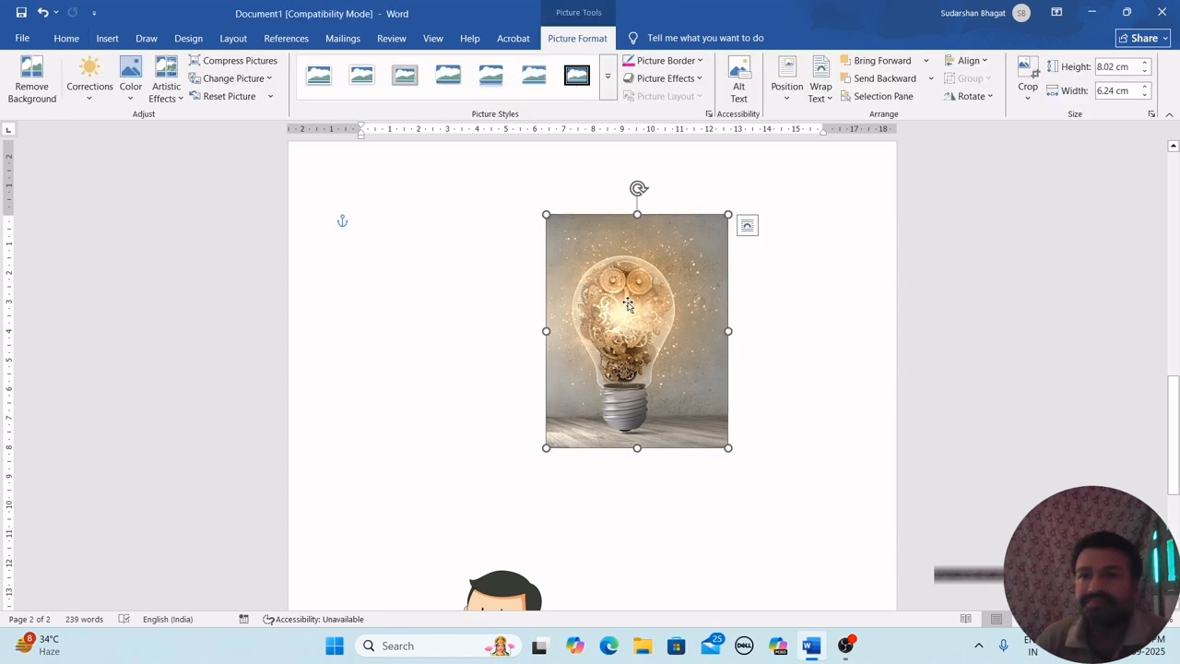
left_click(1144, 63)
left_click(1144, 62)
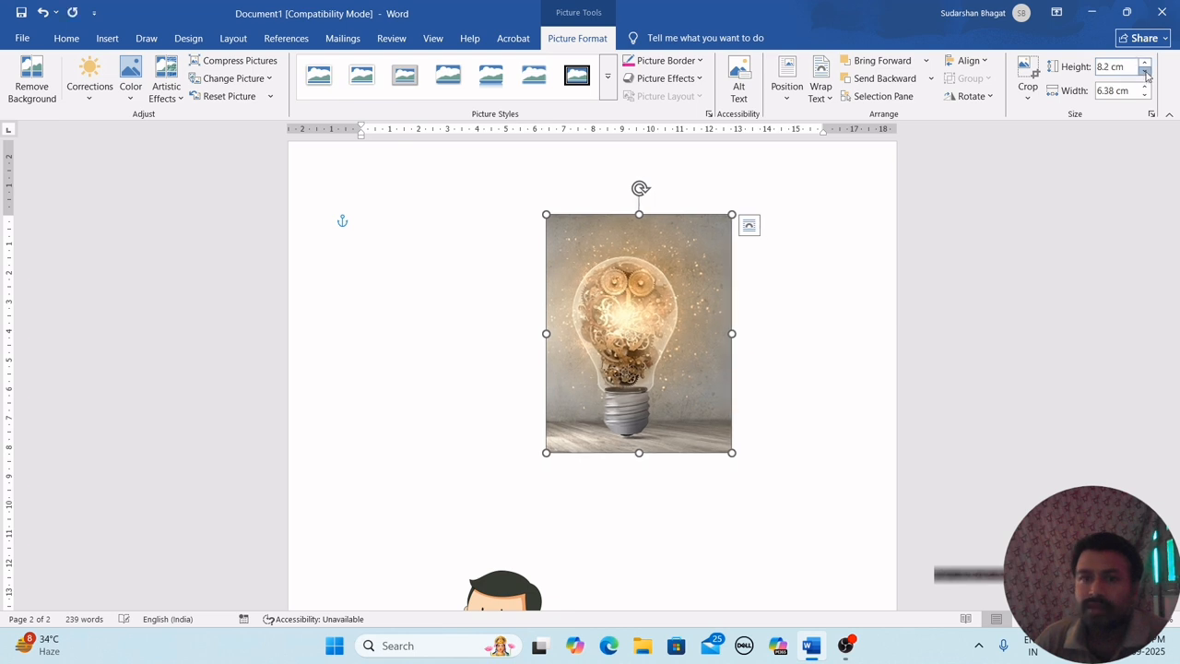
left_click_drag(732, 451, 786, 522)
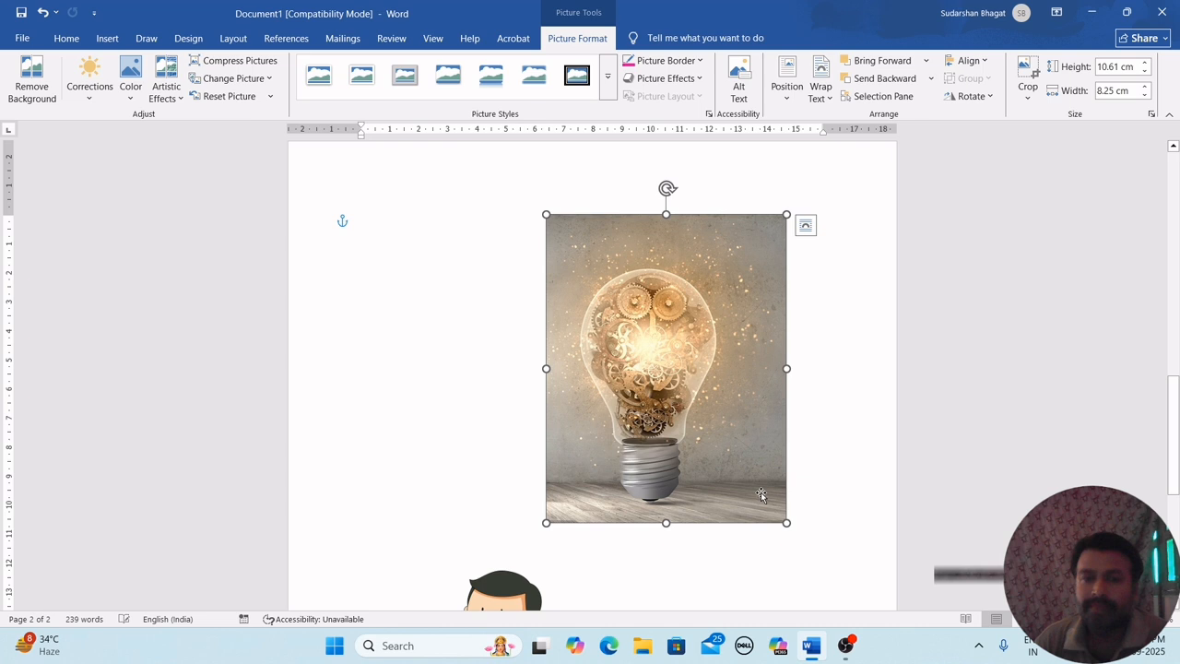